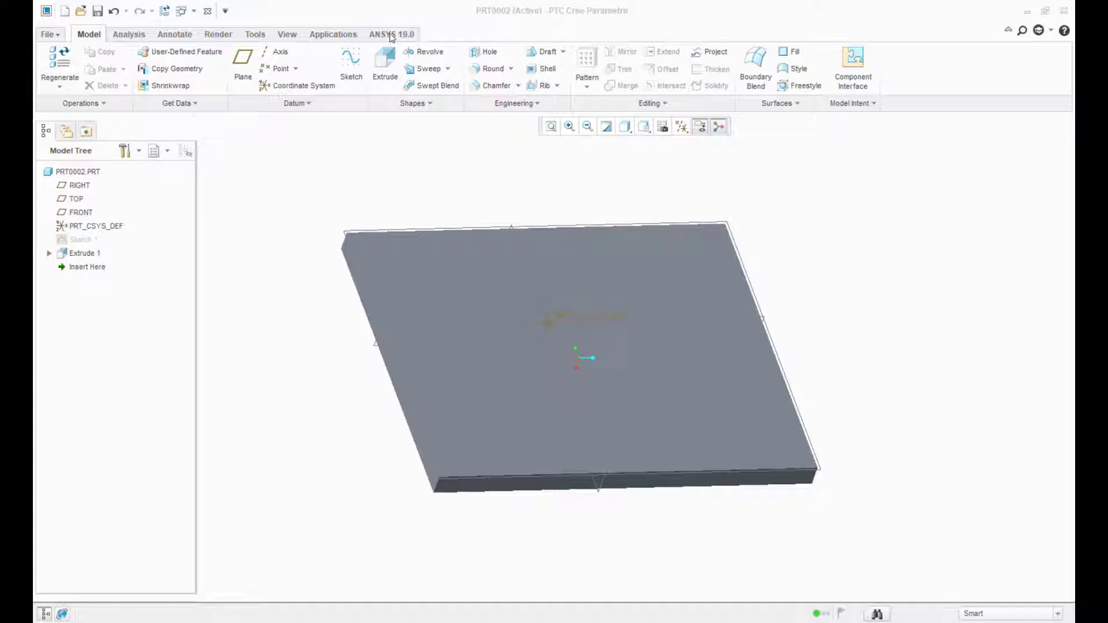
Launch CAD Configuration Manager 19.0 and configure Creo Parametric for the Workbench Associative Interface.
{"action": "key", "text": "super"}
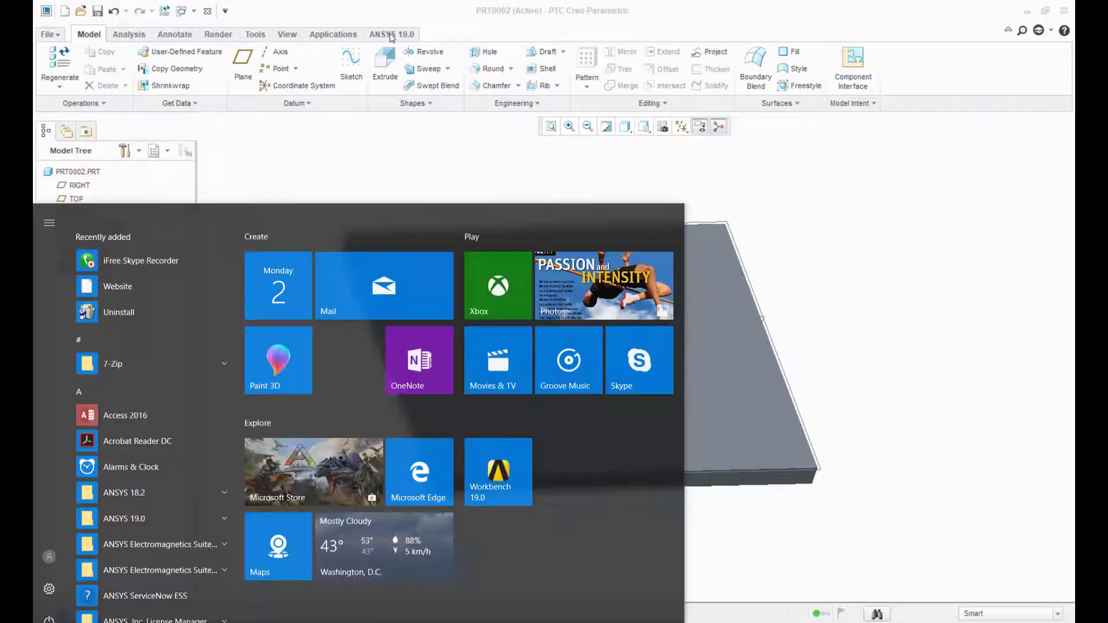
{"action": "type", "text": "cad"}
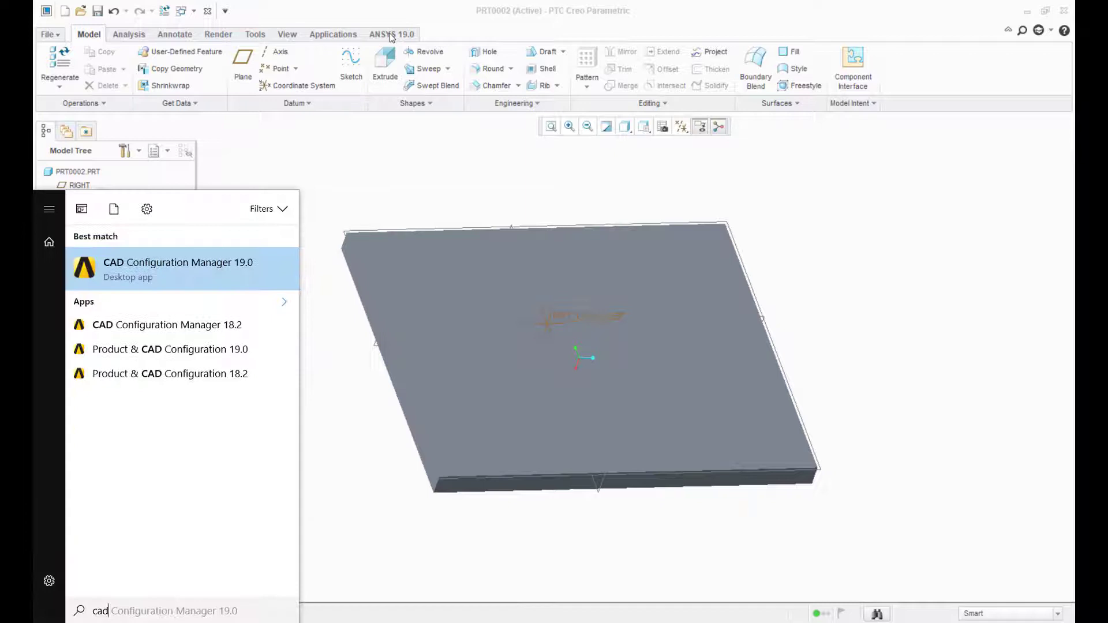
{"action": "left_click", "coordinate": [171, 268]}
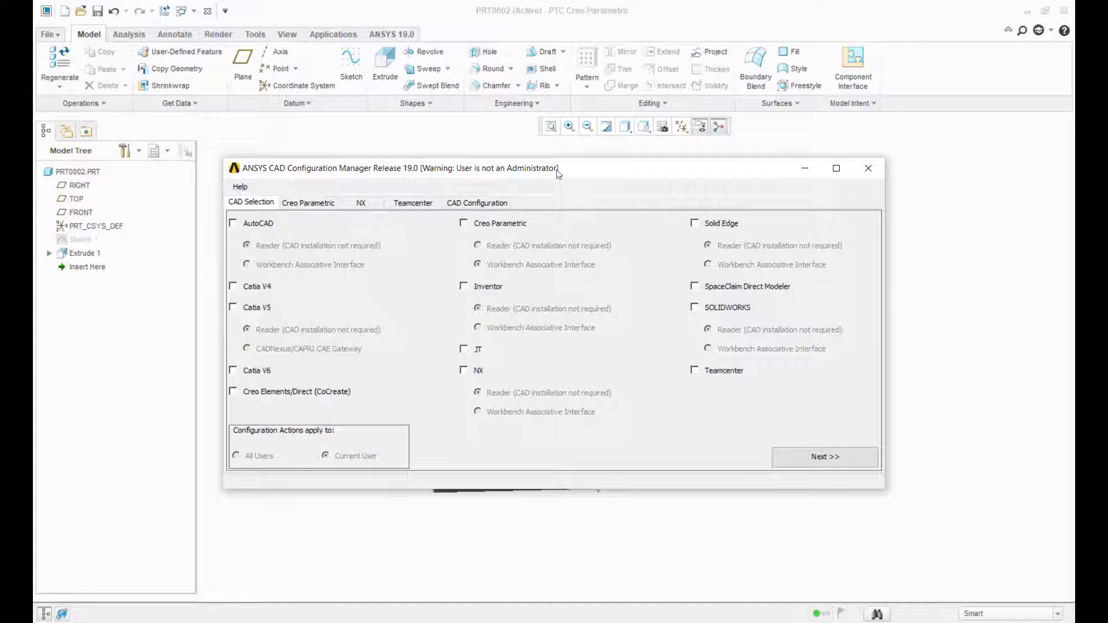
{"action": "left_click", "coordinate": [464, 224]}
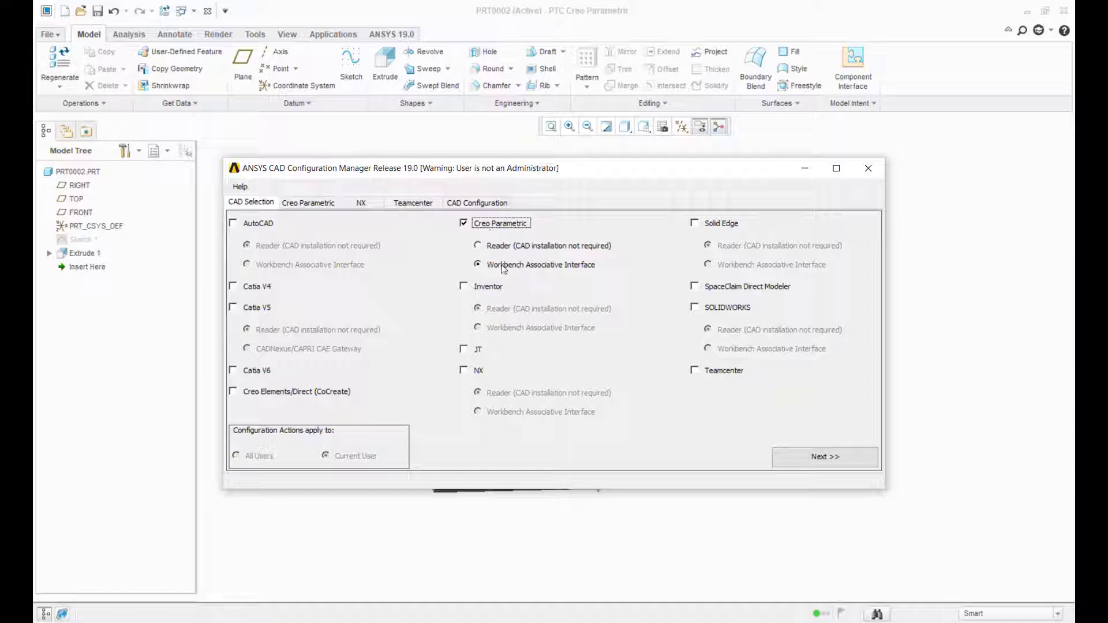
{"action": "left_click", "coordinate": [852, 457]}
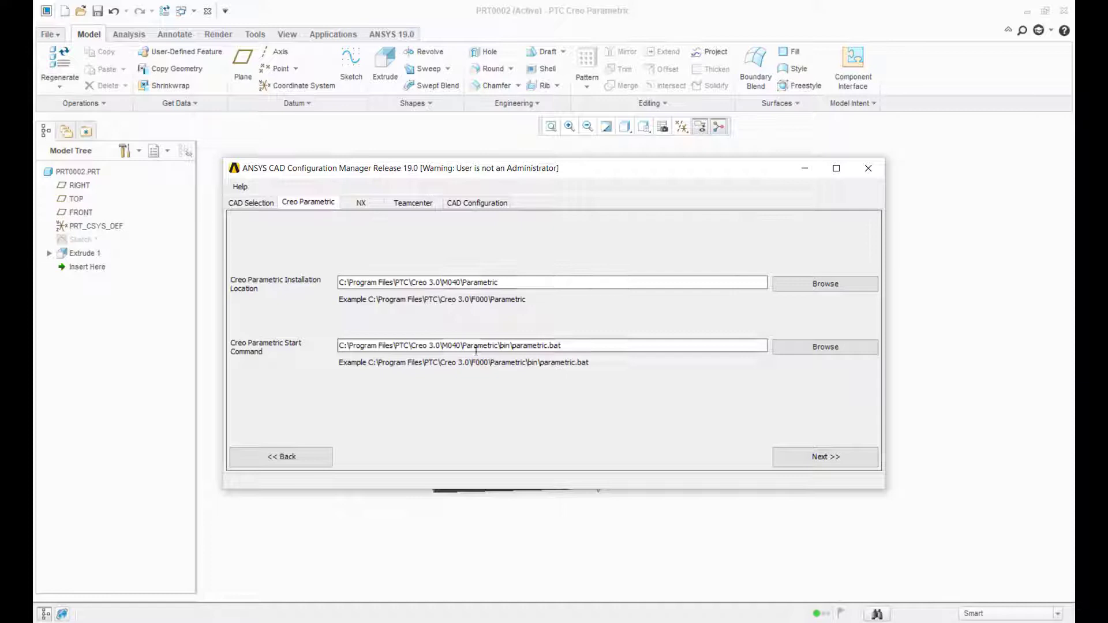
{"action": "left_click", "coordinate": [818, 459]}
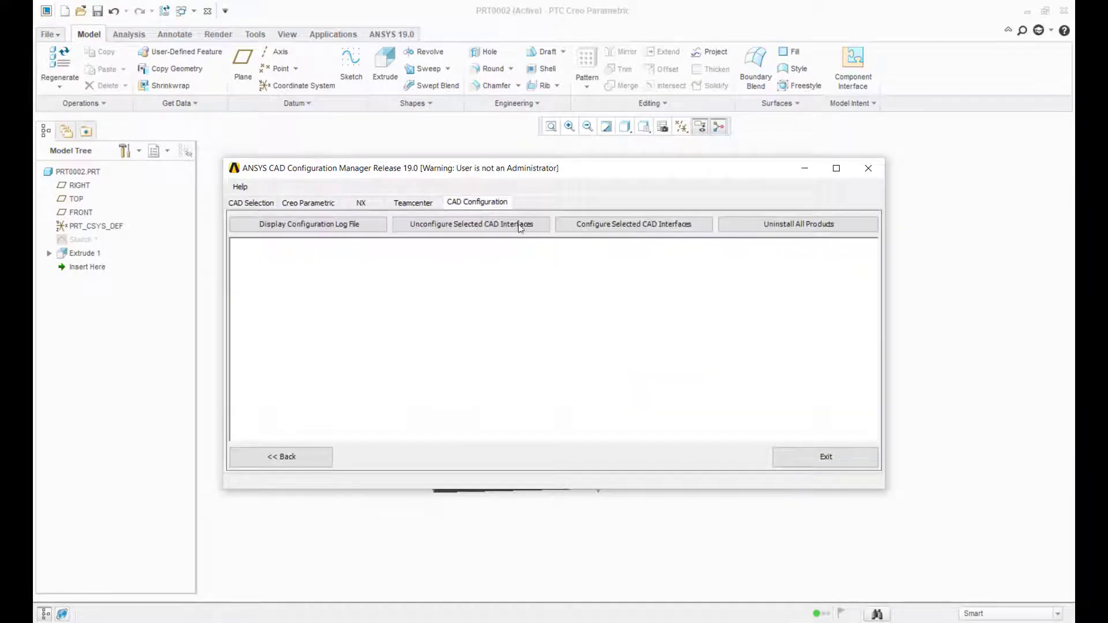
{"action": "left_click", "coordinate": [609, 225]}
Close the configuration manager, save part PRT0002 in Creo, and show the ANSYS 19.0 ribbon commands.
{"action": "left_click", "coordinate": [868, 168]}
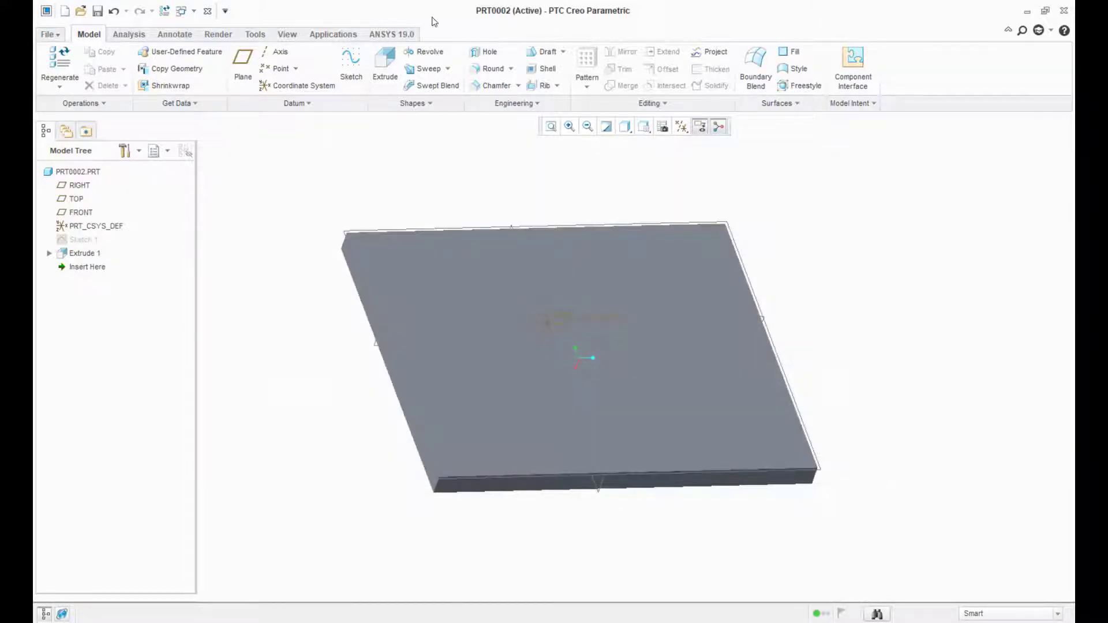
{"action": "middle_click_drag", "start_coordinate": [670, 162], "coordinate": [667, 163]}
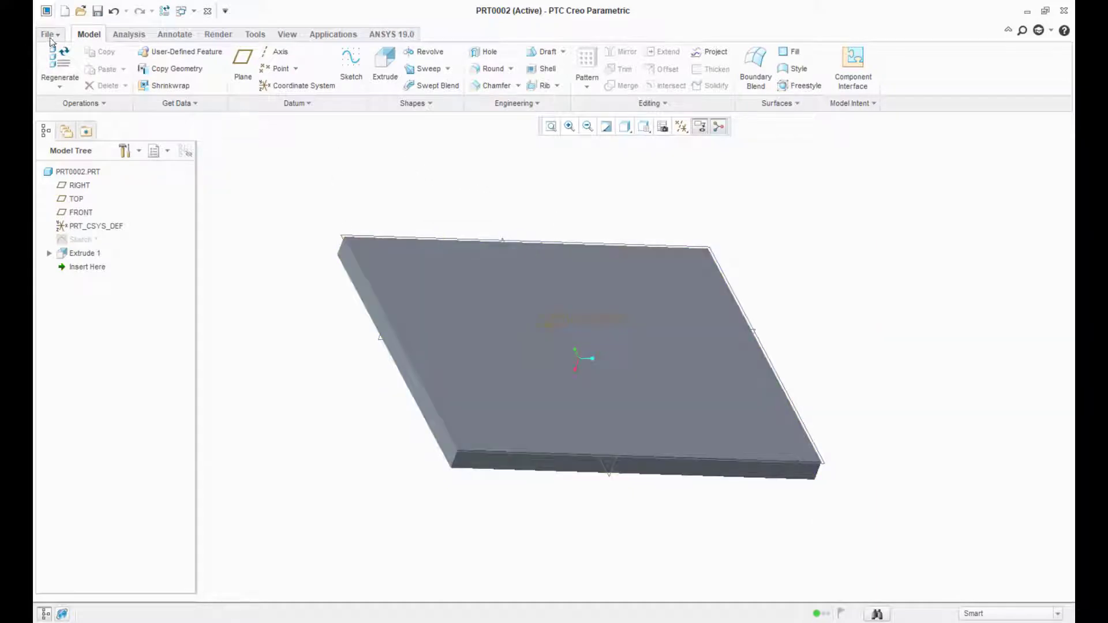
{"action": "left_click", "coordinate": [97, 11]}
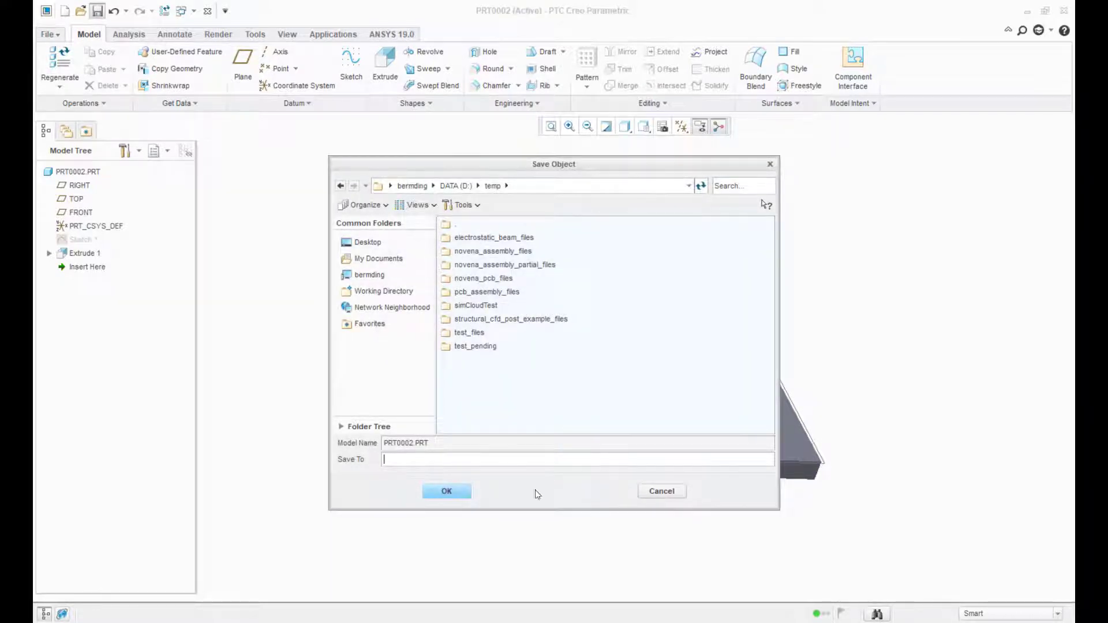
{"action": "left_click", "coordinate": [453, 497]}
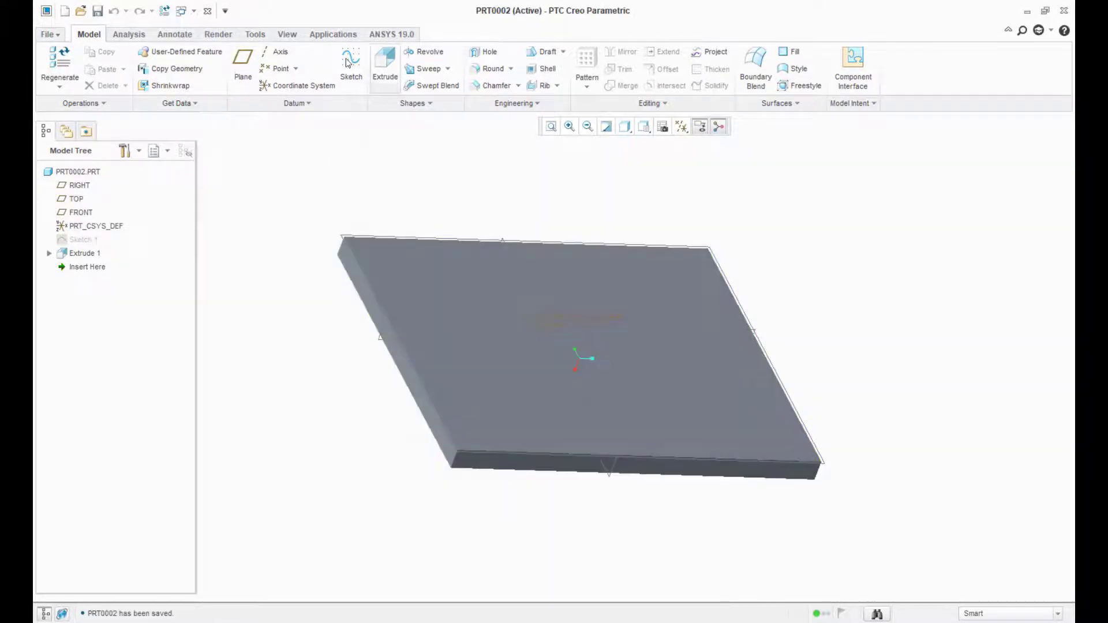
{"action": "left_click", "coordinate": [401, 35]}
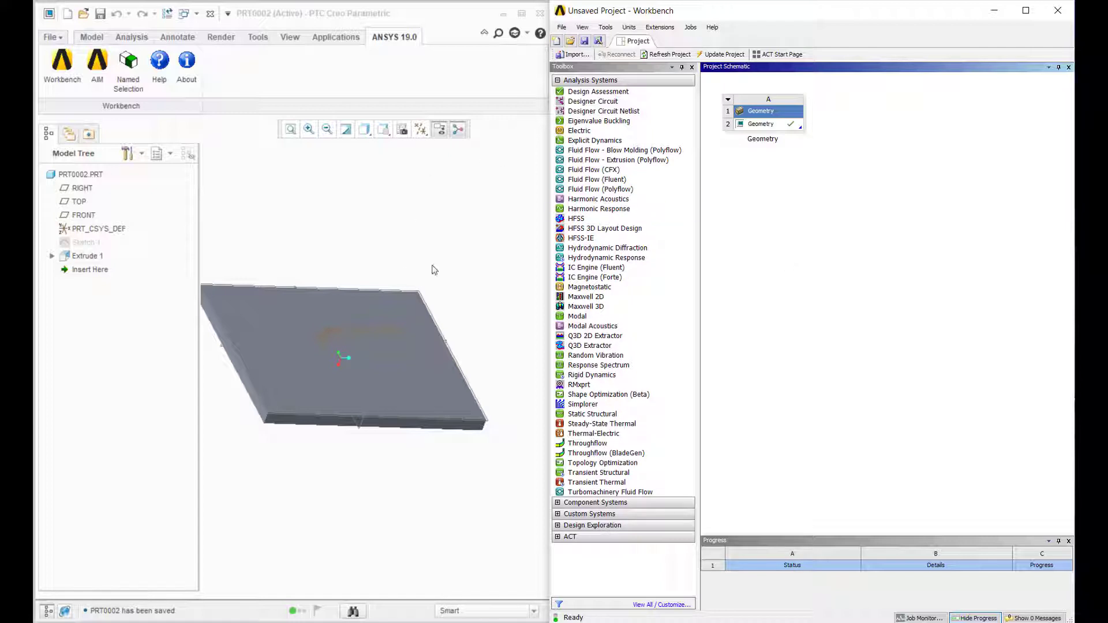
Link a Static Structural system to the Geometry cell and open its Model in Mechanical.
{"action": "left_click_drag", "start_coordinate": [607, 415], "coordinate": [771, 123]}
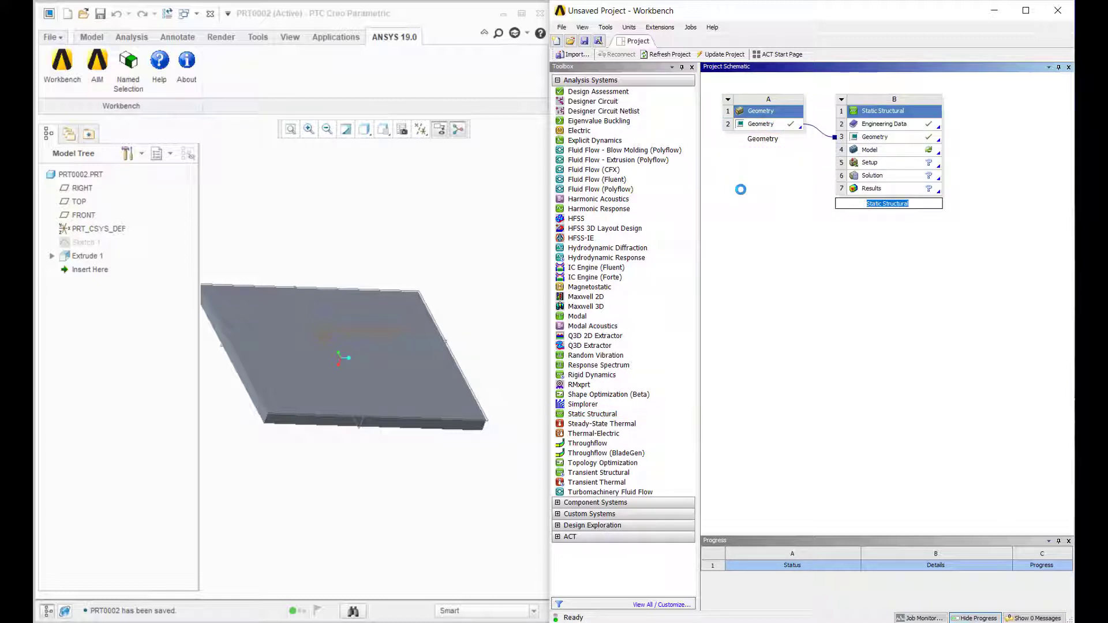
{"action": "double_click", "coordinate": [887, 151]}
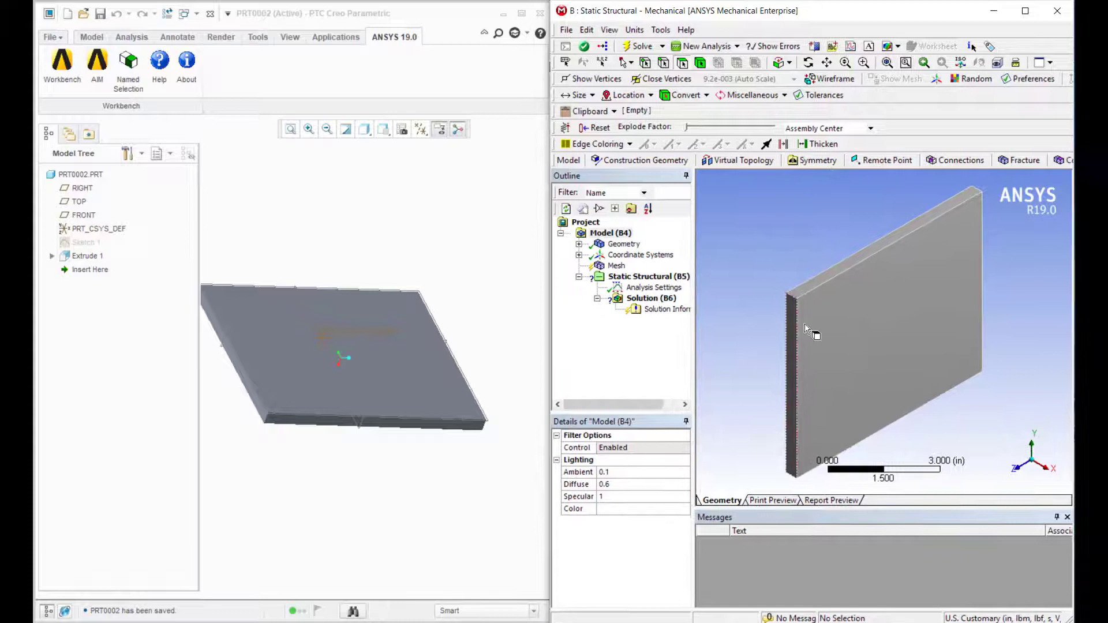
Apply a Fixed Support to both thin end faces of the plate.
{"action": "middle_click_drag", "start_coordinate": [805, 335], "coordinate": [714, 375]}
{"action": "left_click", "coordinate": [796, 334]}
{"action": "left_click", "coordinate": [771, 359], "text": "ctrl"}
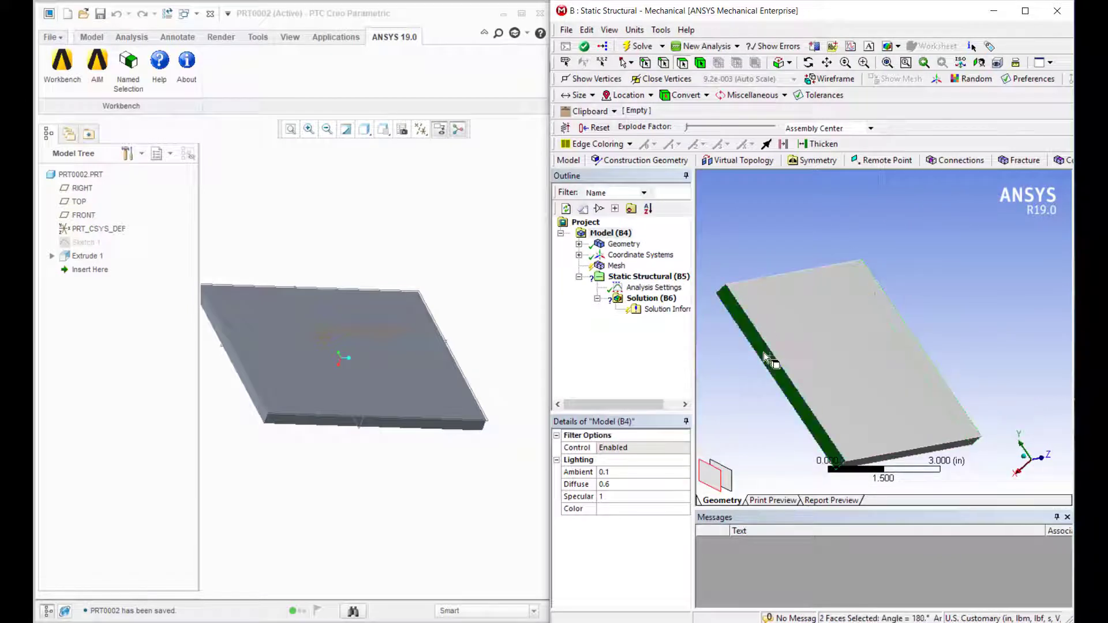
{"action": "right_click", "coordinate": [732, 260]}
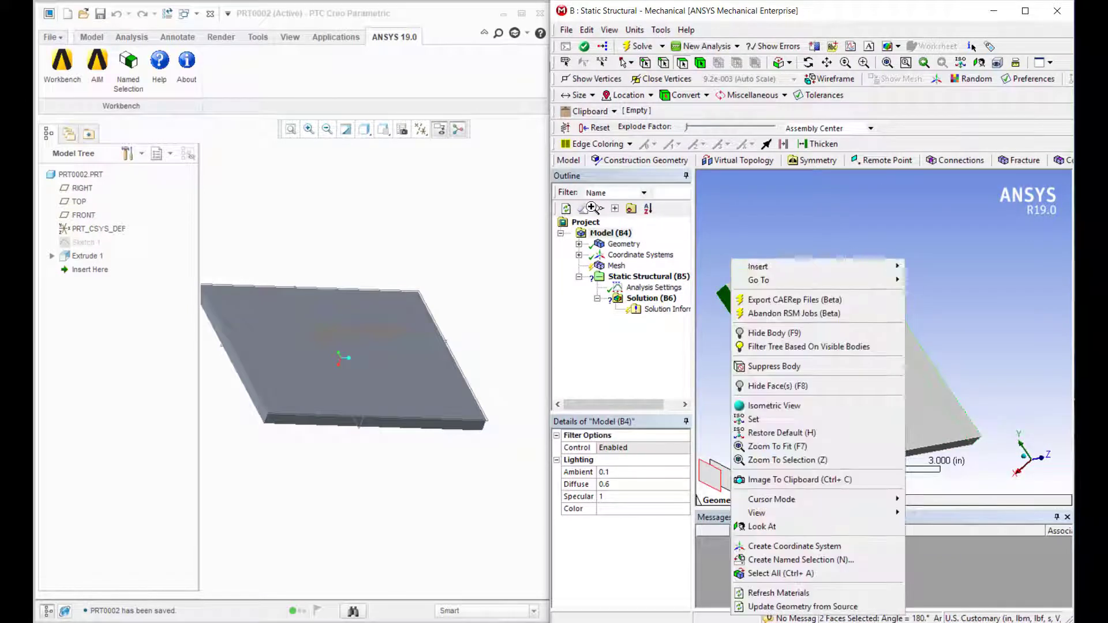
{"action": "left_click", "coordinate": [649, 276]}
{"action": "right_click", "coordinate": [763, 244]}
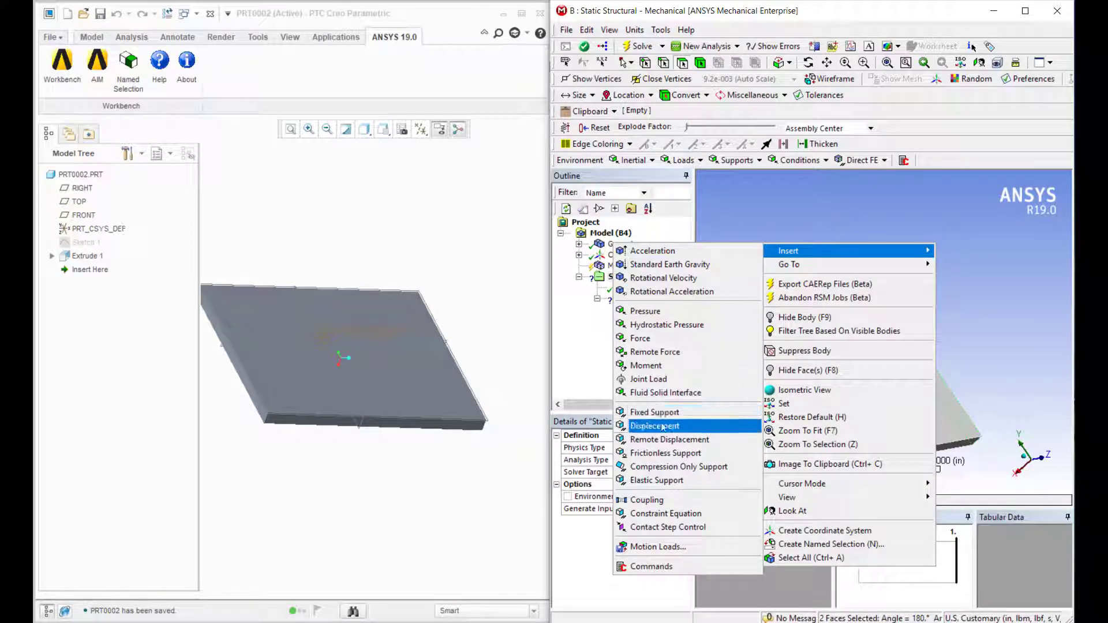
{"action": "left_click", "coordinate": [660, 414]}
Apply a Force of 100 lbf to the plate's top face.
{"action": "left_click", "coordinate": [827, 357]}
{"action": "right_click", "coordinate": [827, 357]}
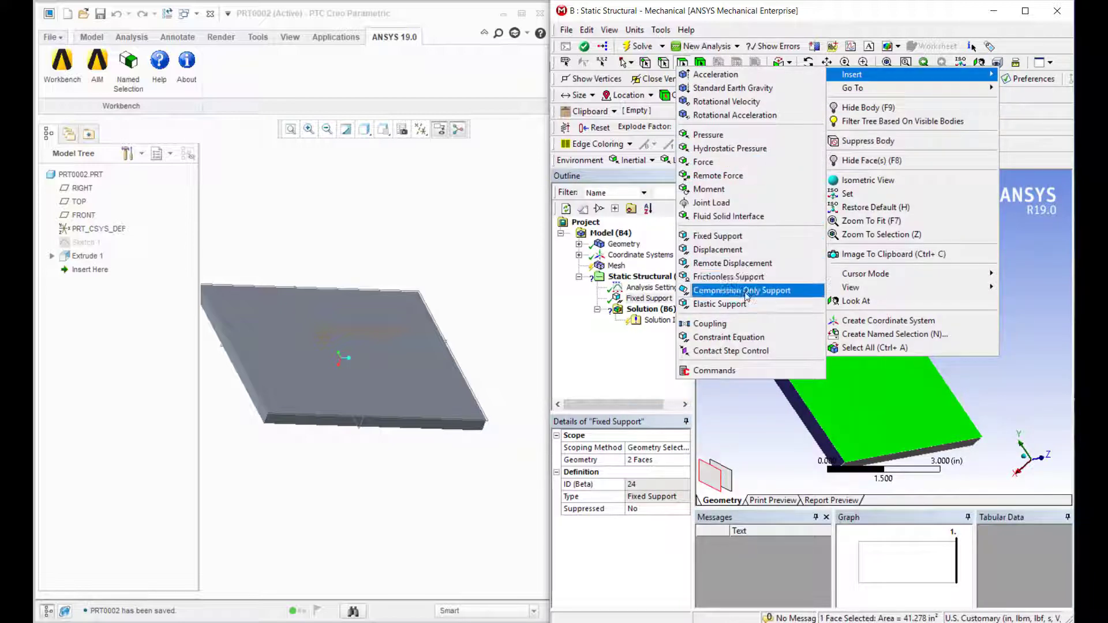
{"action": "left_click", "coordinate": [704, 163]}
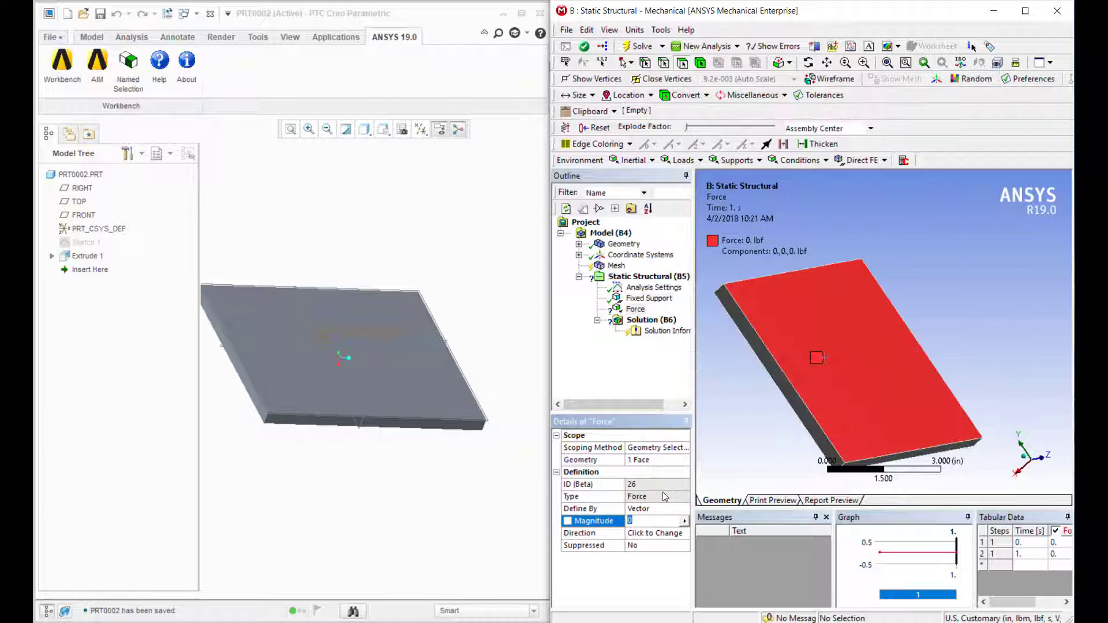
{"action": "type", "text": "1"}
{"action": "type", "text": "500. lbf (ram..."}
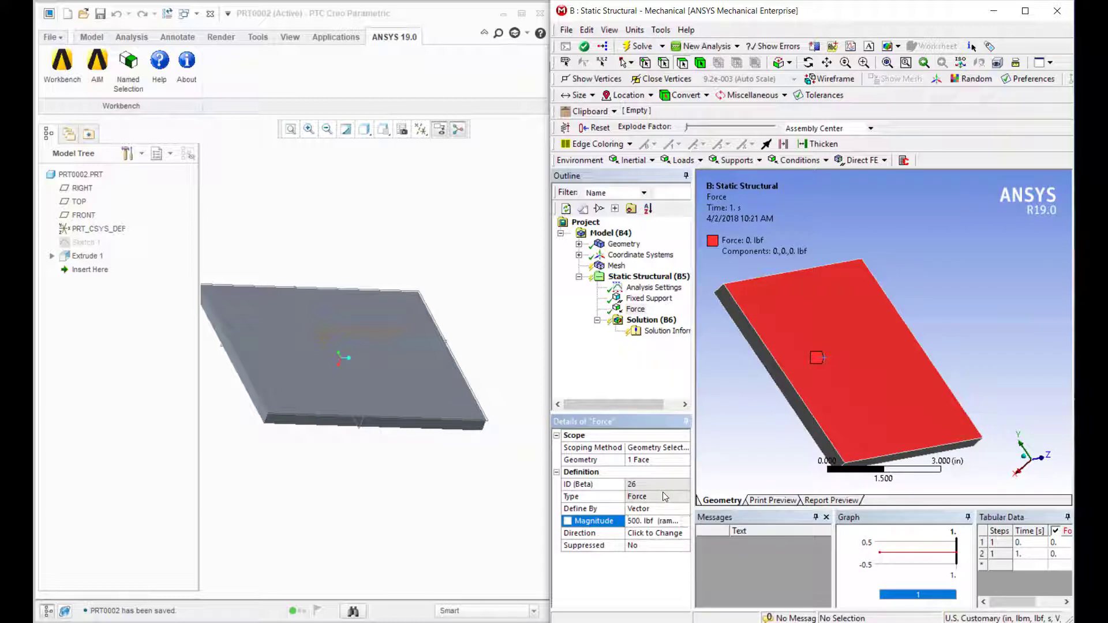
{"action": "key", "text": "Return"}
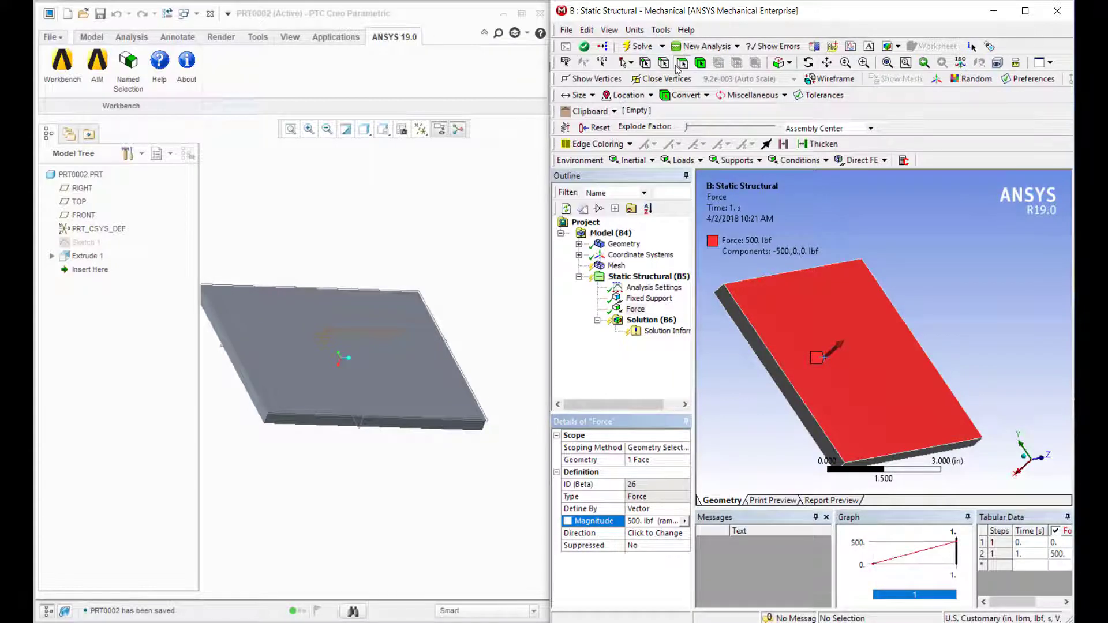
{"action": "left_click", "coordinate": [653, 520]}
{"action": "type", "text": "100"}
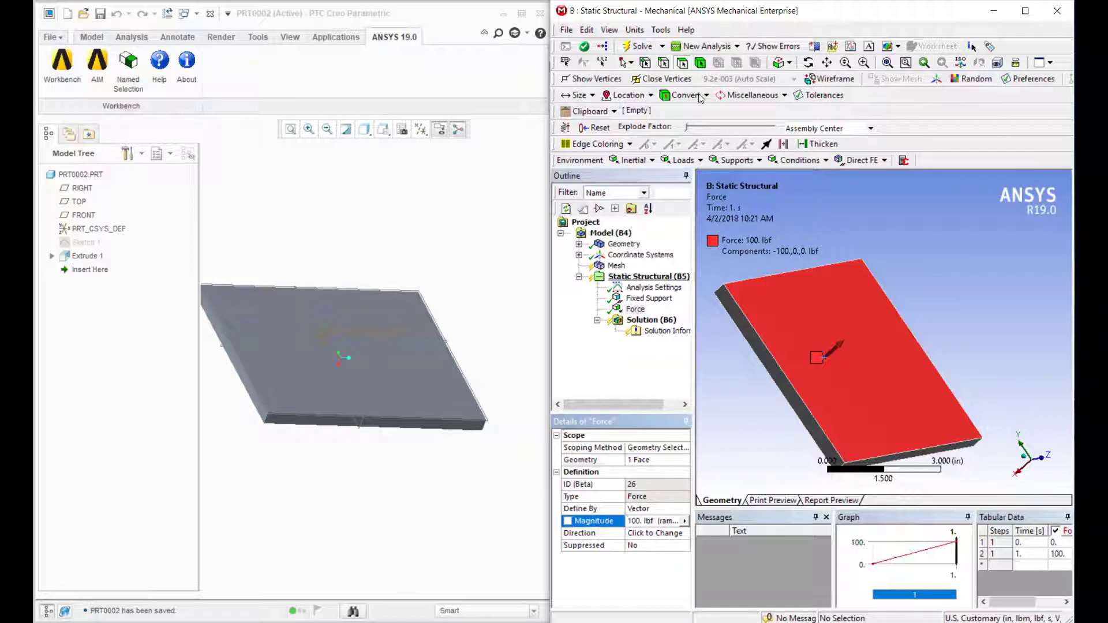
{"action": "key", "text": "Return"}
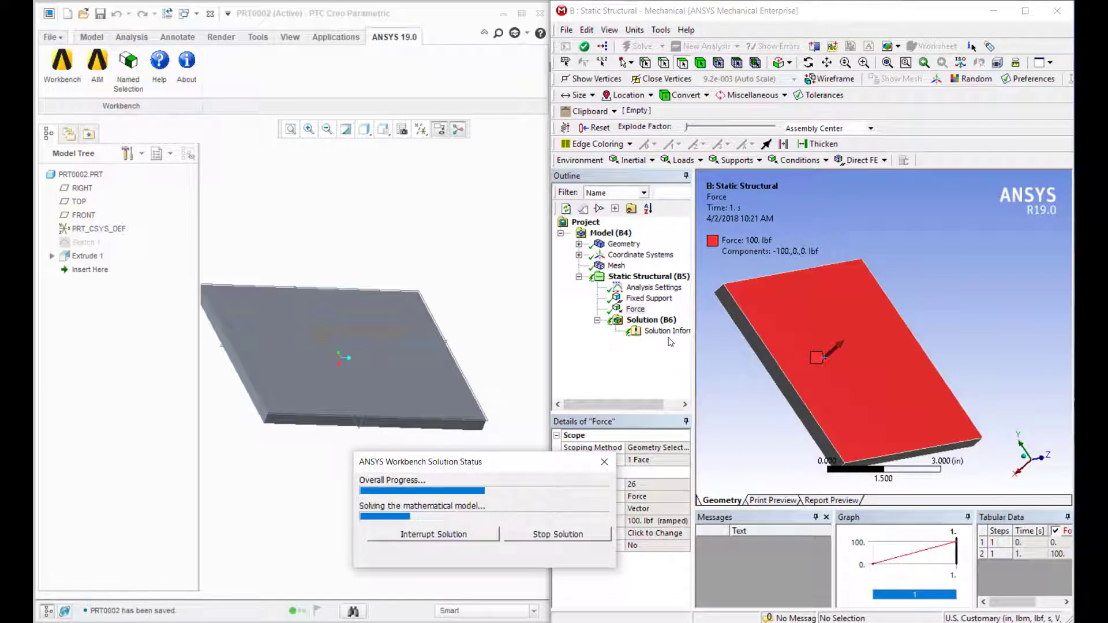
Insert a Total Deformation result under Solution and evaluate it.
{"action": "right_click", "coordinate": [652, 321]}
{"action": "mouse_move", "coordinate": [682, 330]}
{"action": "mouse_move", "coordinate": [846, 330]}
{"action": "left_click", "coordinate": [966, 339]}
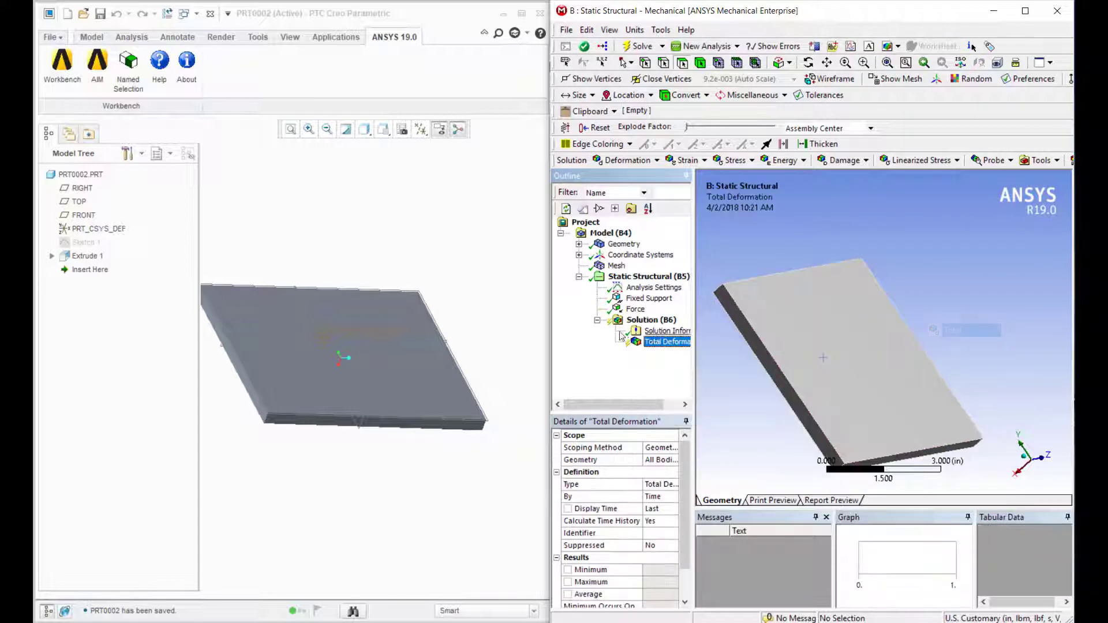
{"action": "right_click", "coordinate": [664, 342]}
{"action": "left_click", "coordinate": [802, 366]}
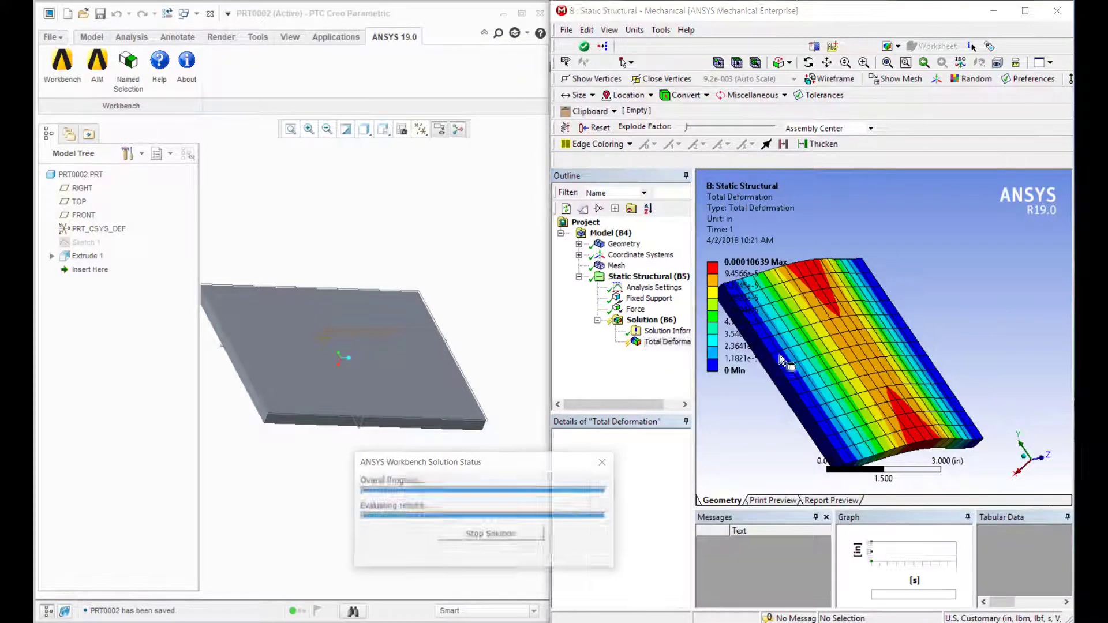
Play and stop the deformation animation, showing a 0.00010639 in maximum.
{"action": "middle_click_drag", "start_coordinate": [823, 358], "coordinate": [976, 271]}
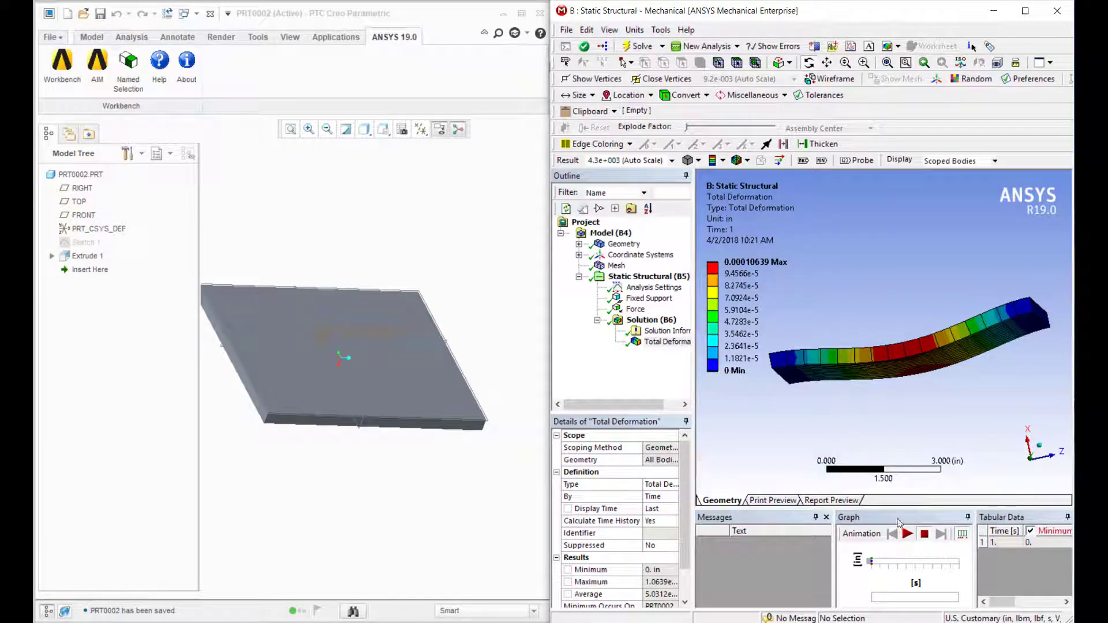
{"action": "left_click", "coordinate": [907, 533]}
{"action": "middle_click_drag", "start_coordinate": [905, 381], "coordinate": [927, 385]}
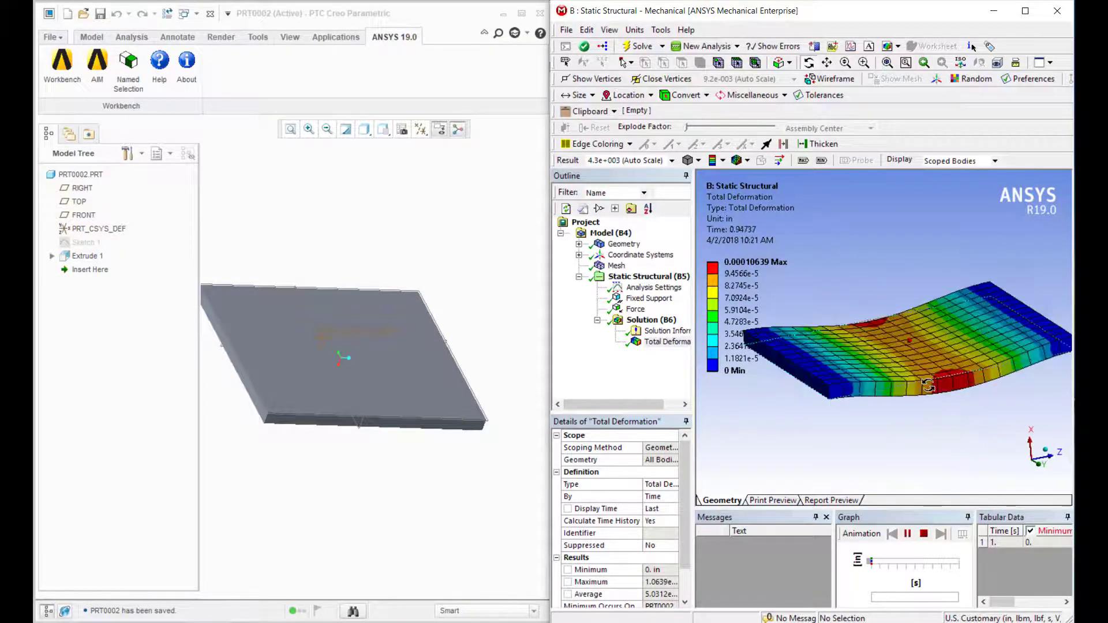
{"action": "left_click", "coordinate": [924, 533]}
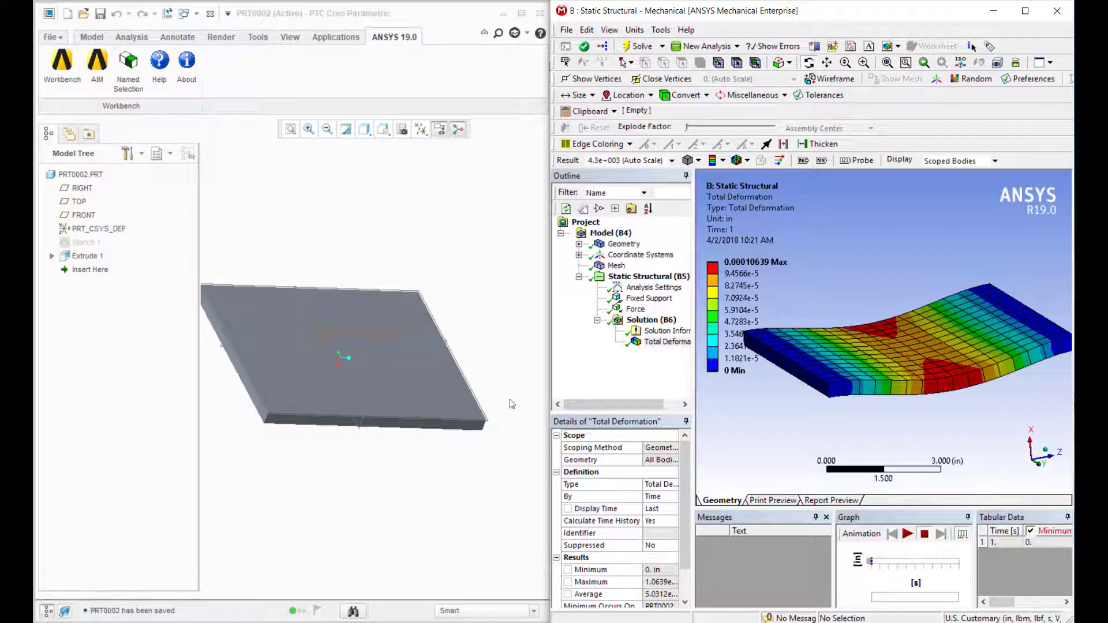
{"action": "middle_click_drag", "start_coordinate": [445, 467], "coordinate": [398, 398]}
Discard the unfinished sketch started on the TOP datum plane.
{"action": "left_click", "coordinate": [92, 36]}
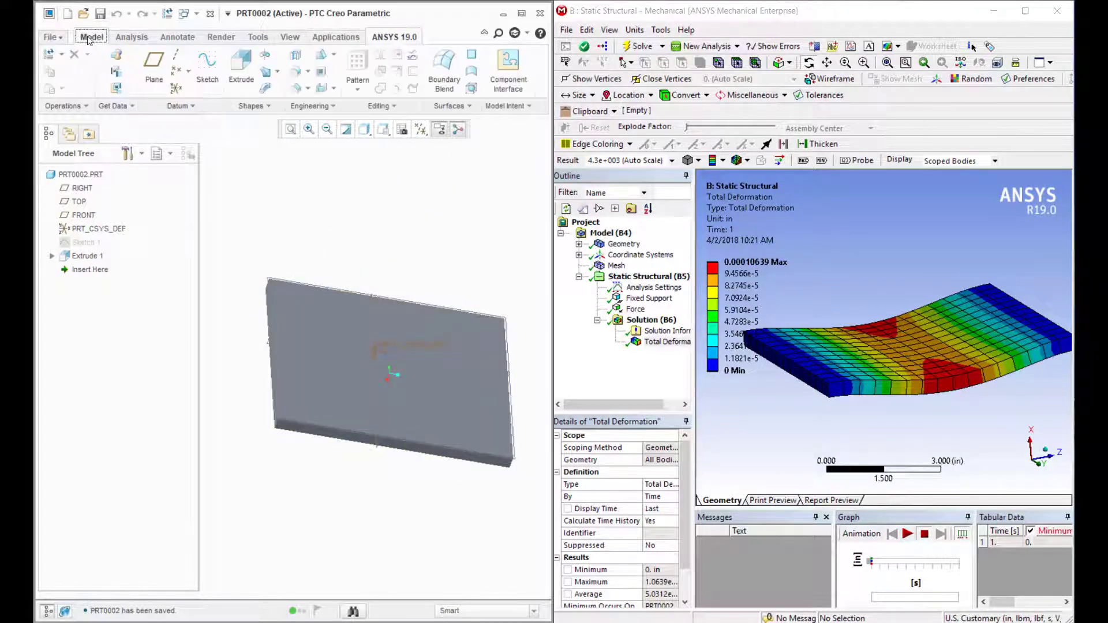
{"action": "left_click", "coordinate": [207, 60]}
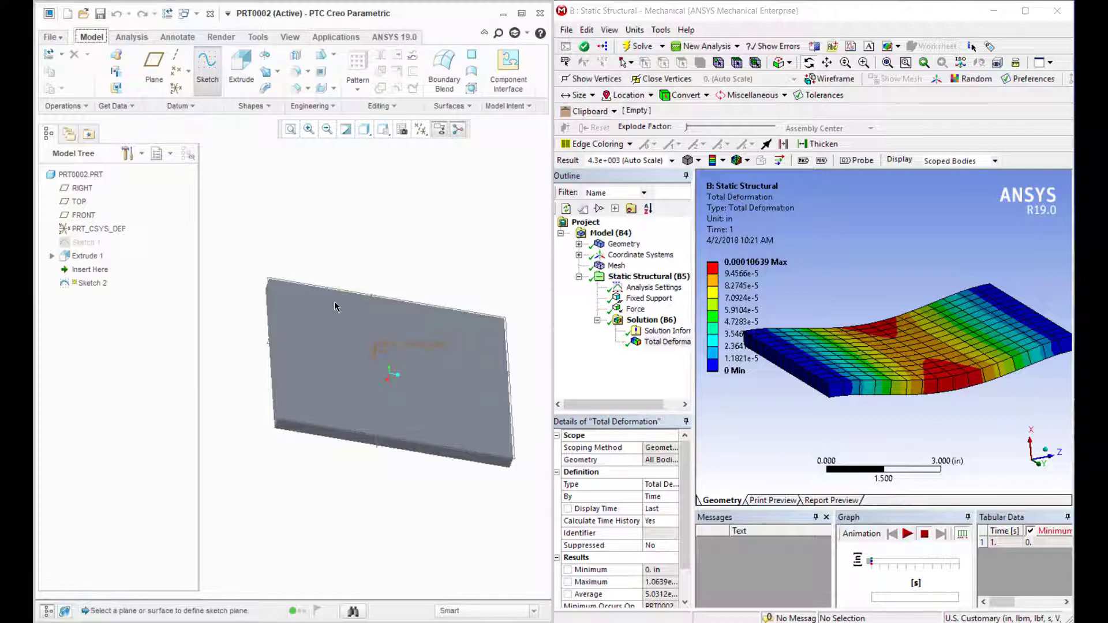
{"action": "left_click", "coordinate": [271, 276]}
{"action": "left_click", "coordinate": [686, 310]}
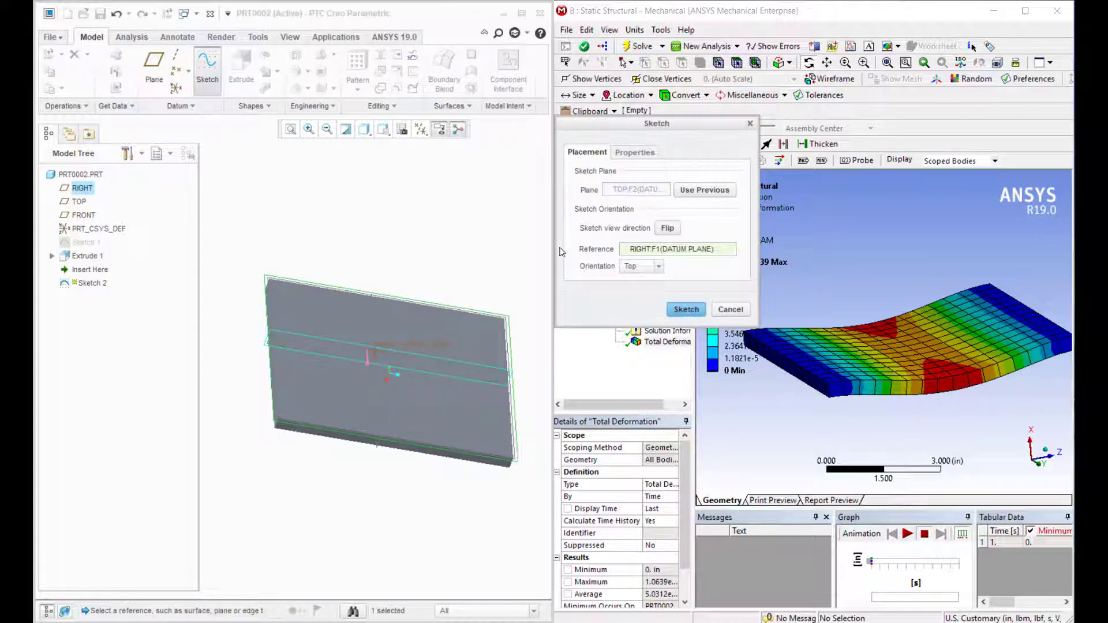
{"action": "middle_click_drag", "start_coordinate": [382, 269], "coordinate": [376, 307]}
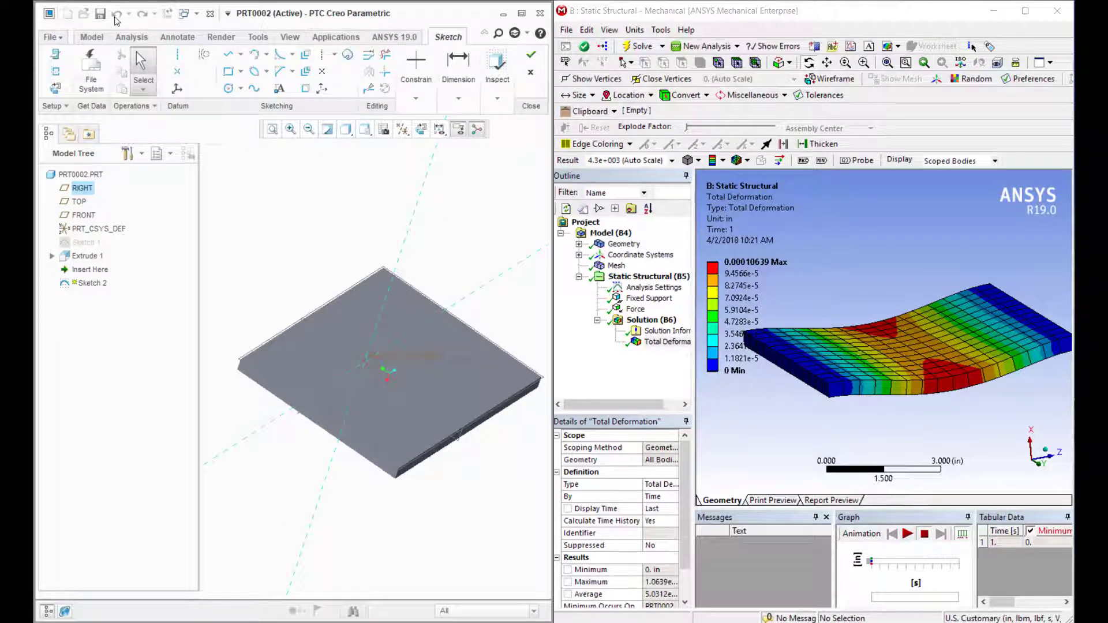
{"action": "left_click", "coordinate": [529, 74]}
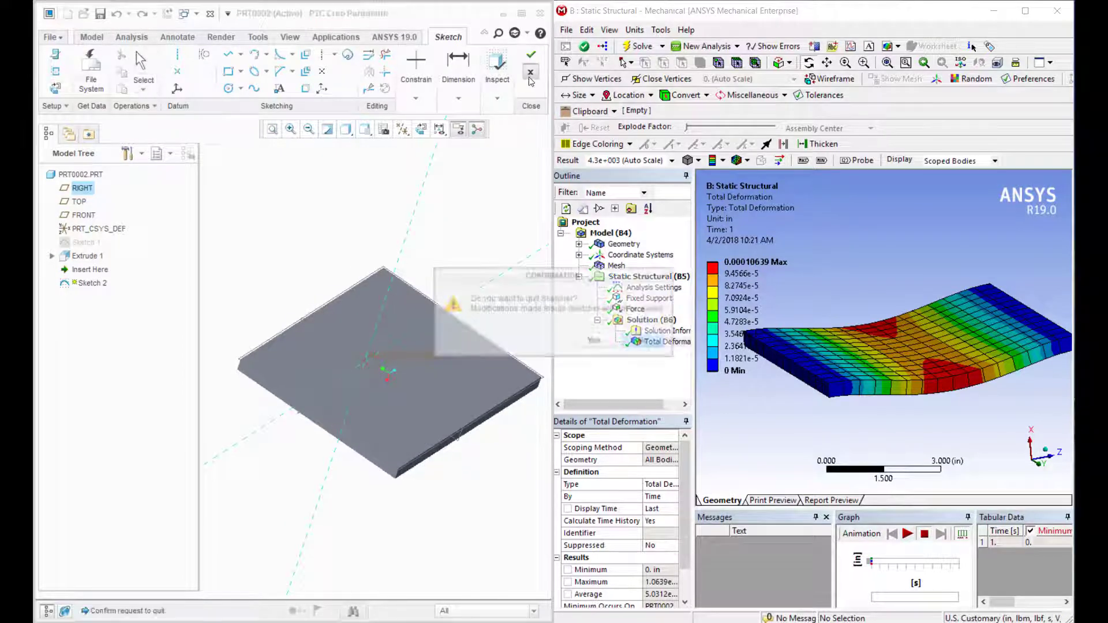
{"action": "left_click", "coordinate": [593, 340]}
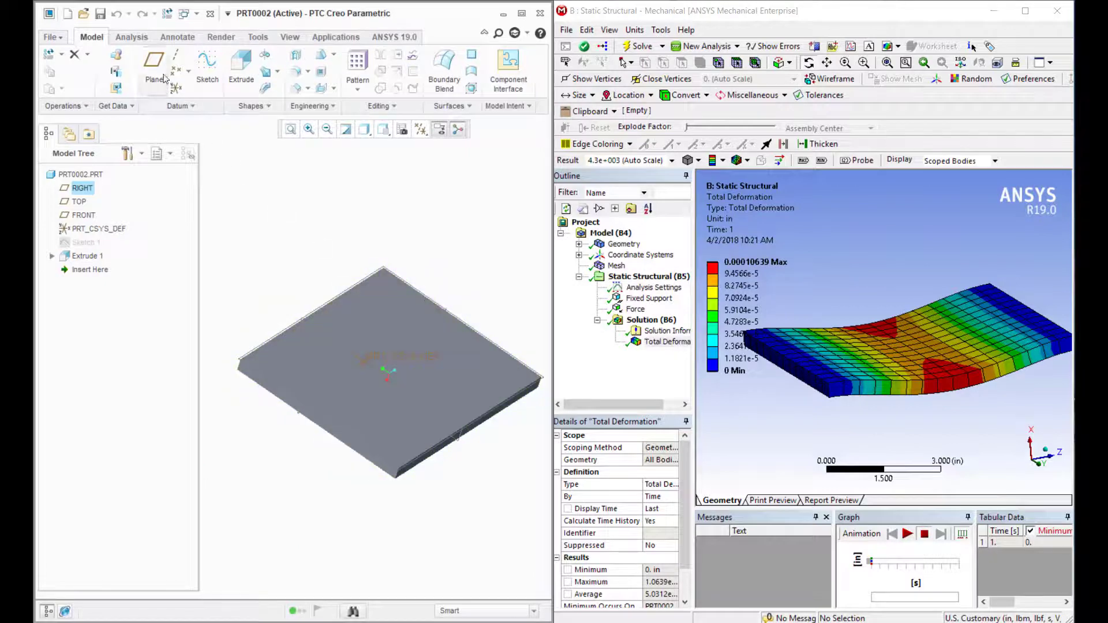
Sketch a thin rectangle across the plate's top face as Sketch 2.
{"action": "left_click", "coordinate": [208, 63]}
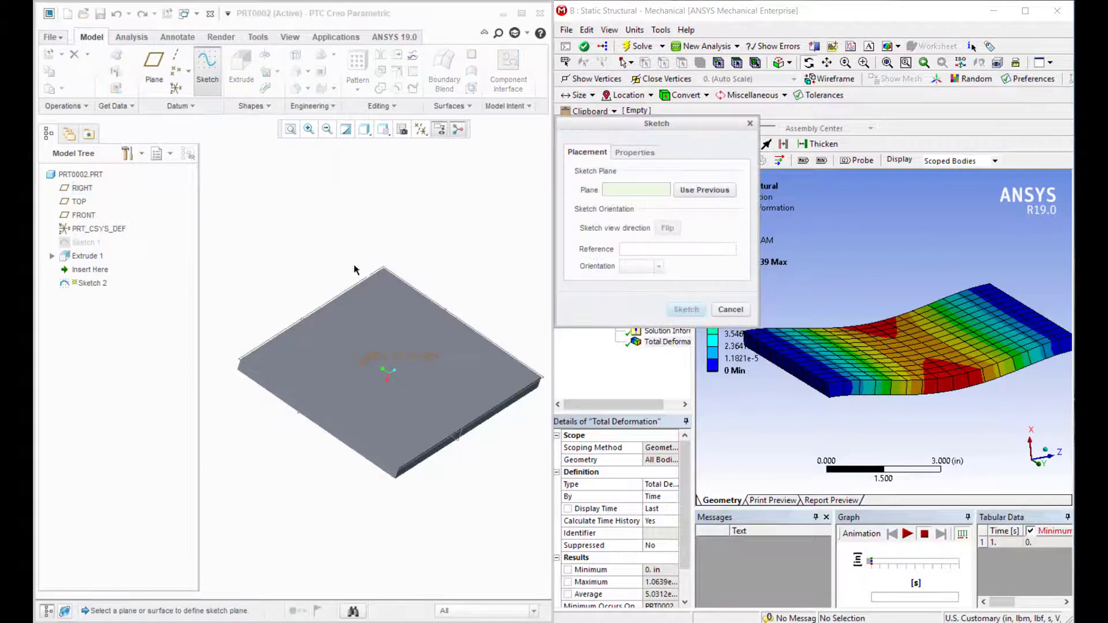
{"action": "left_click", "coordinate": [372, 316]}
{"action": "left_click", "coordinate": [687, 310]}
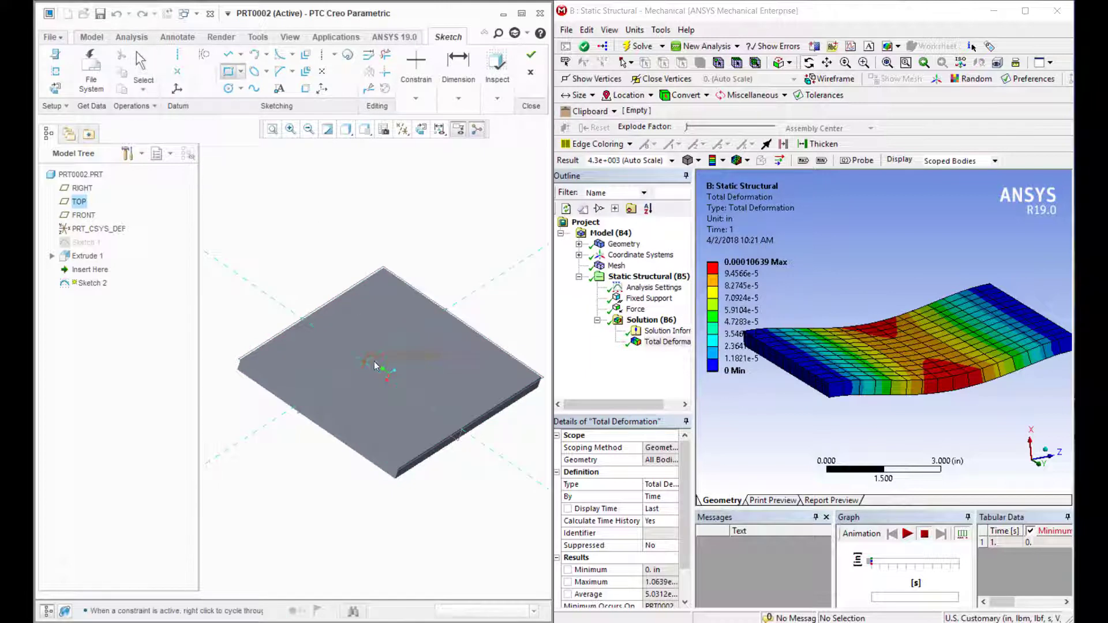
{"action": "left_click", "coordinate": [306, 321]}
{"action": "left_click", "coordinate": [462, 422]}
{"action": "left_click", "coordinate": [531, 54]}
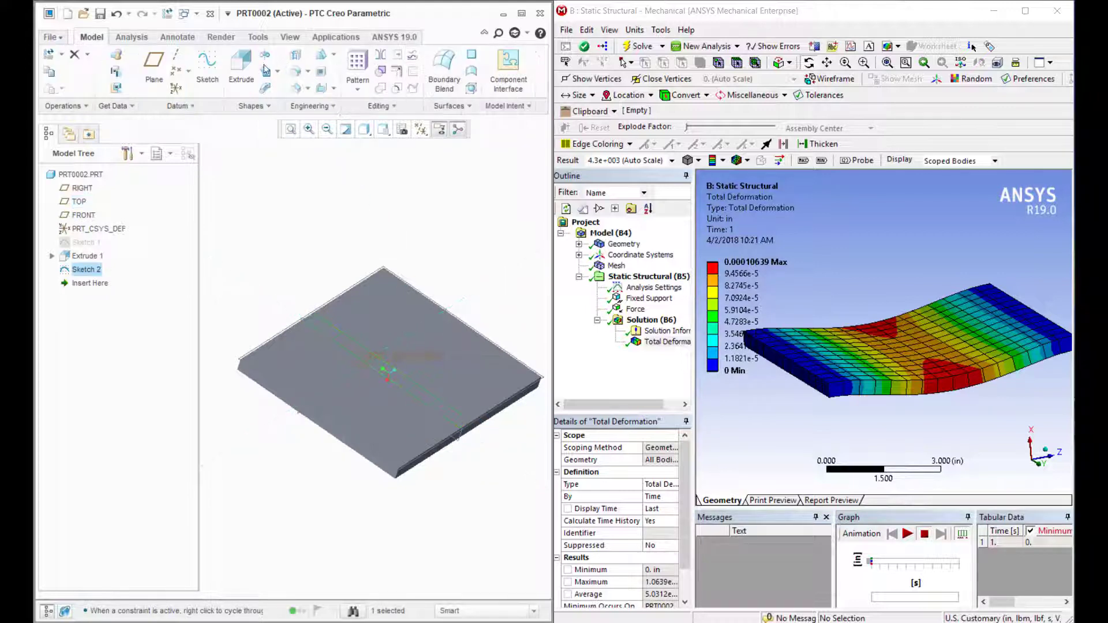
Extrude Sketch 2 to a depth of 10 to form the rib.
{"action": "left_click", "coordinate": [241, 62]}
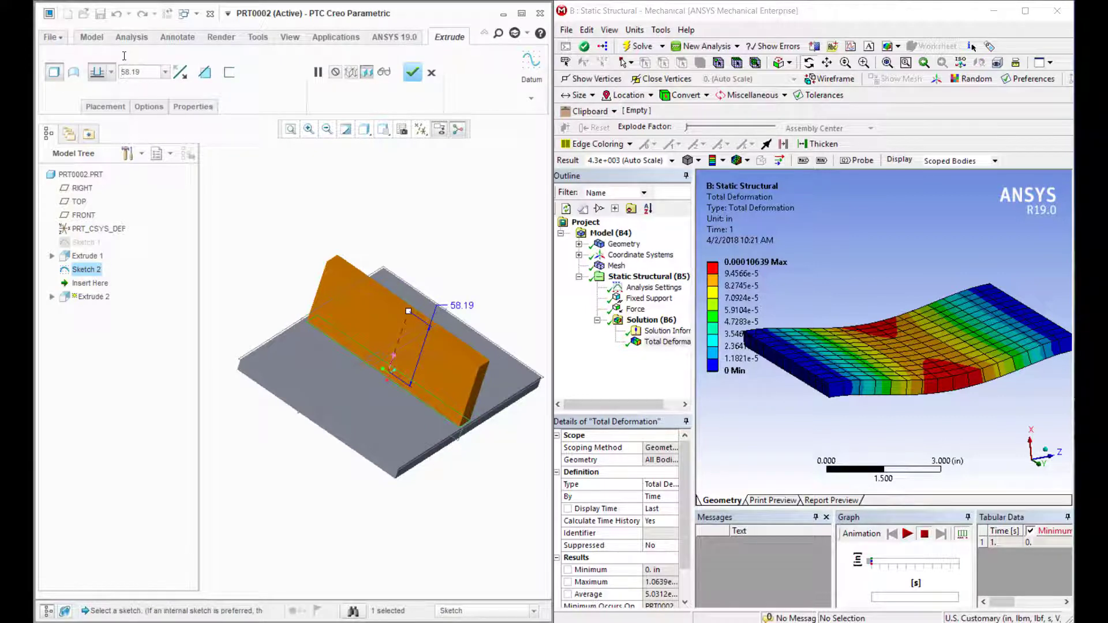
{"action": "type", "text": "10"}
{"action": "key", "text": "Return"}
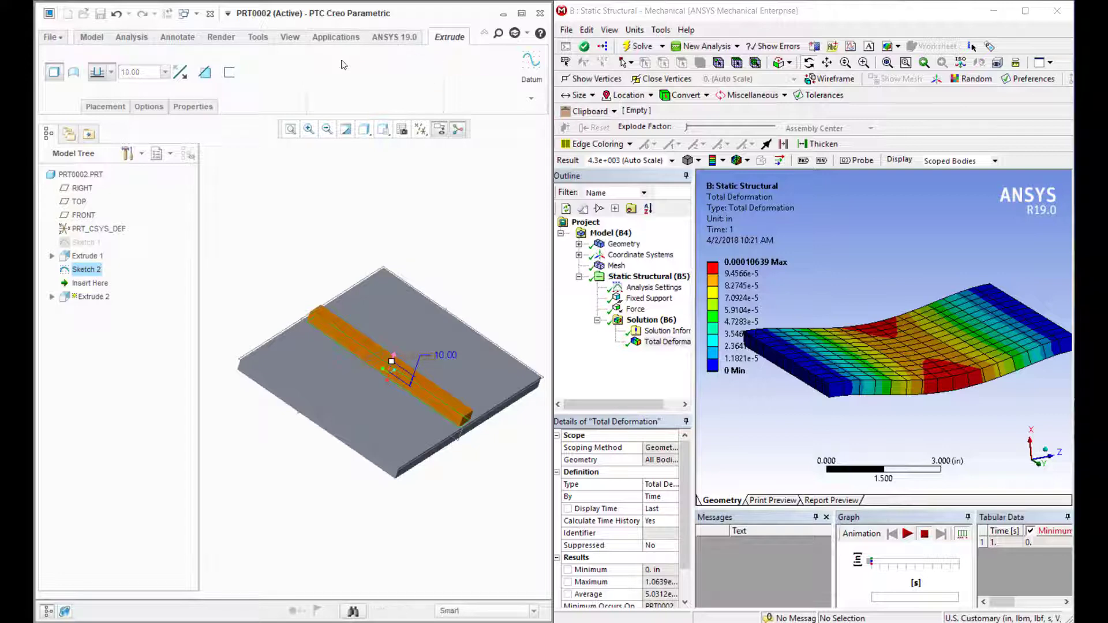
{"action": "left_click", "coordinate": [412, 72]}
{"action": "middle_click_drag", "start_coordinate": [492, 411], "coordinate": [462, 444]}
Update the geometry from the ribbed Creo model and re-solve the analysis.
{"action": "left_click", "coordinate": [615, 245]}
{"action": "right_click", "coordinate": [617, 246]}
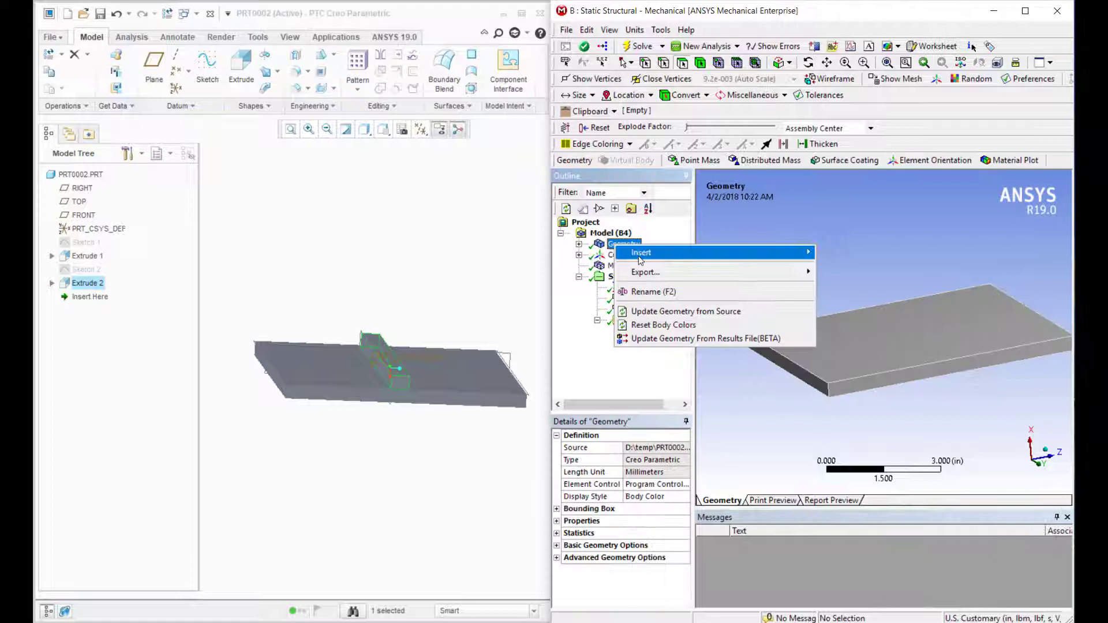
{"action": "left_click", "coordinate": [666, 312]}
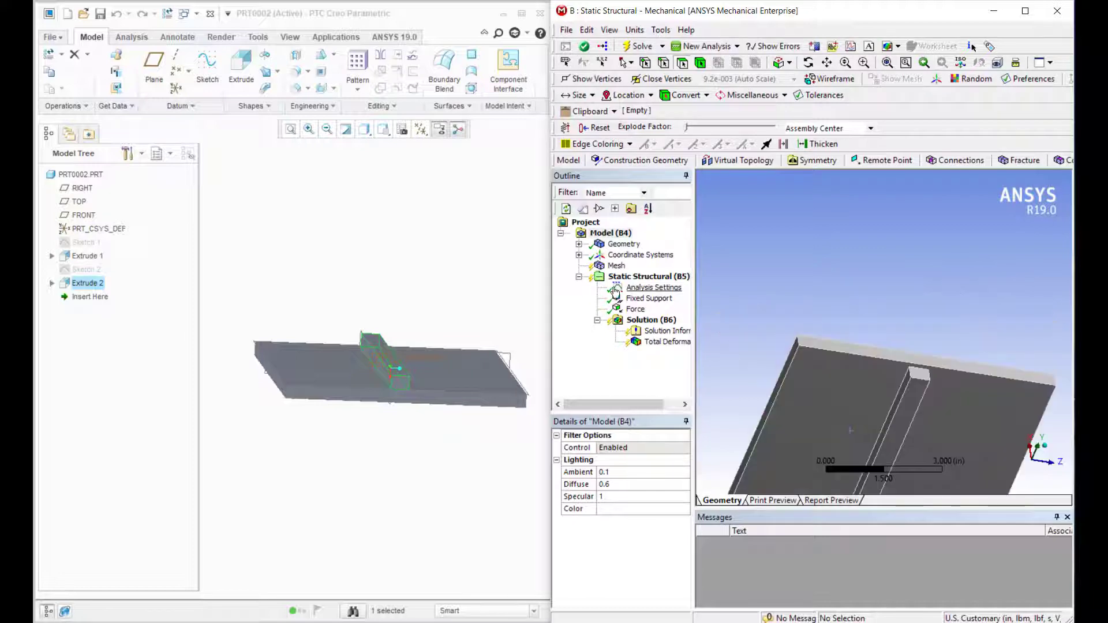
{"action": "right_click", "coordinate": [638, 318]}
{"action": "left_click", "coordinate": [674, 344]}
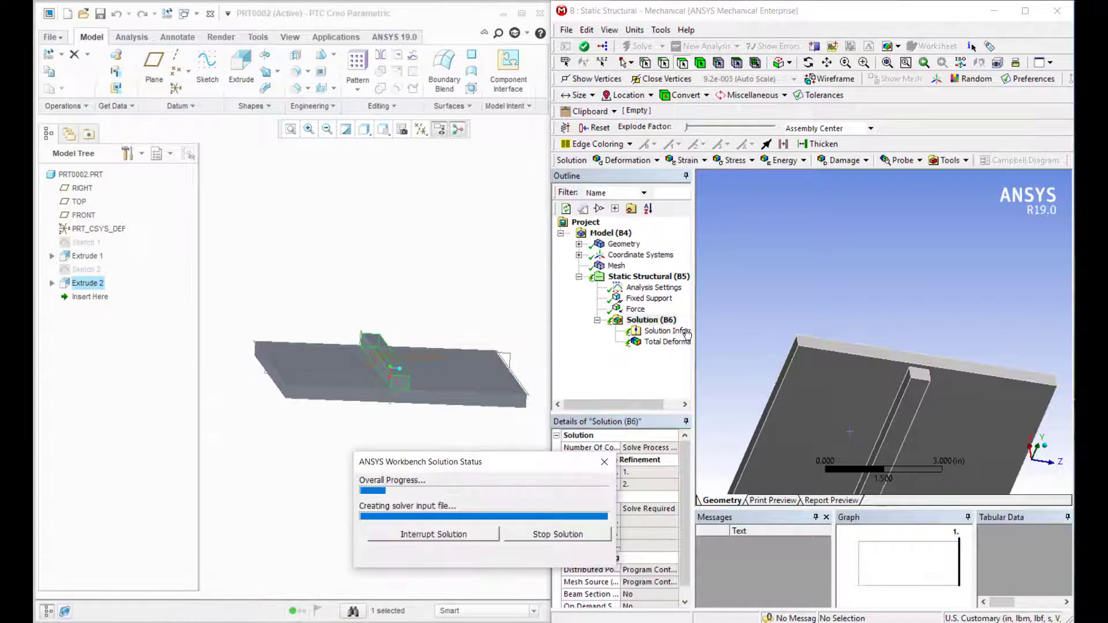
Review the Force load and Total Deformation result, now peaking at 8.7021e-5 in.
{"action": "left_click", "coordinate": [635, 309]}
{"action": "middle_click_drag", "start_coordinate": [935, 324], "coordinate": [902, 309]}
{"action": "middle_click_drag", "start_coordinate": [836, 346], "coordinate": [704, 334]}
{"action": "left_click", "coordinate": [669, 342]}
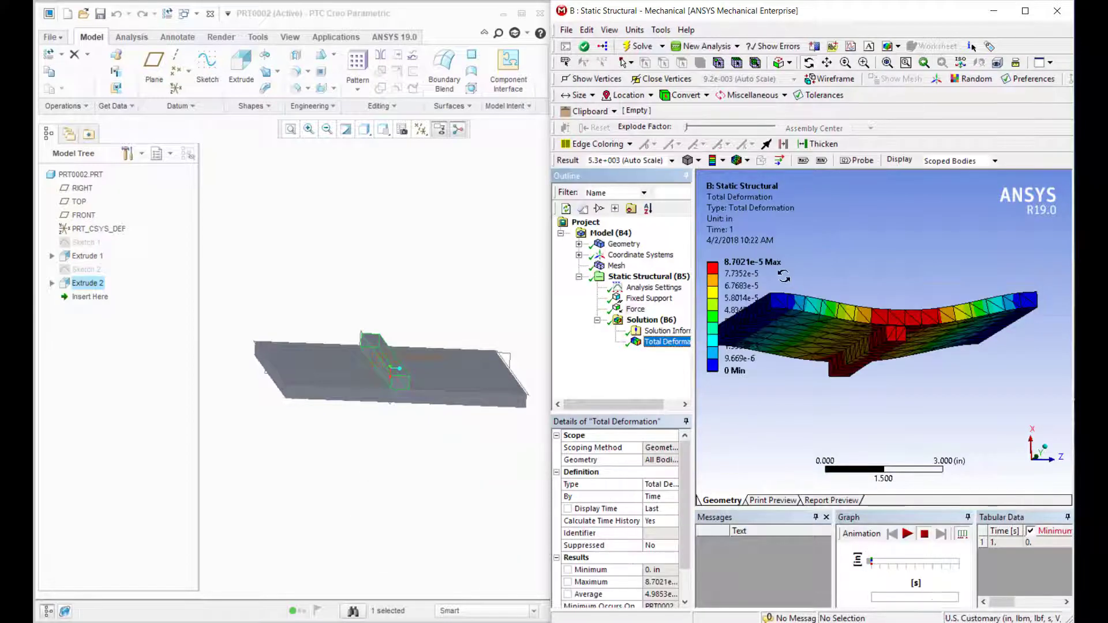
{"action": "middle_click_drag", "start_coordinate": [868, 295], "coordinate": [683, 301]}
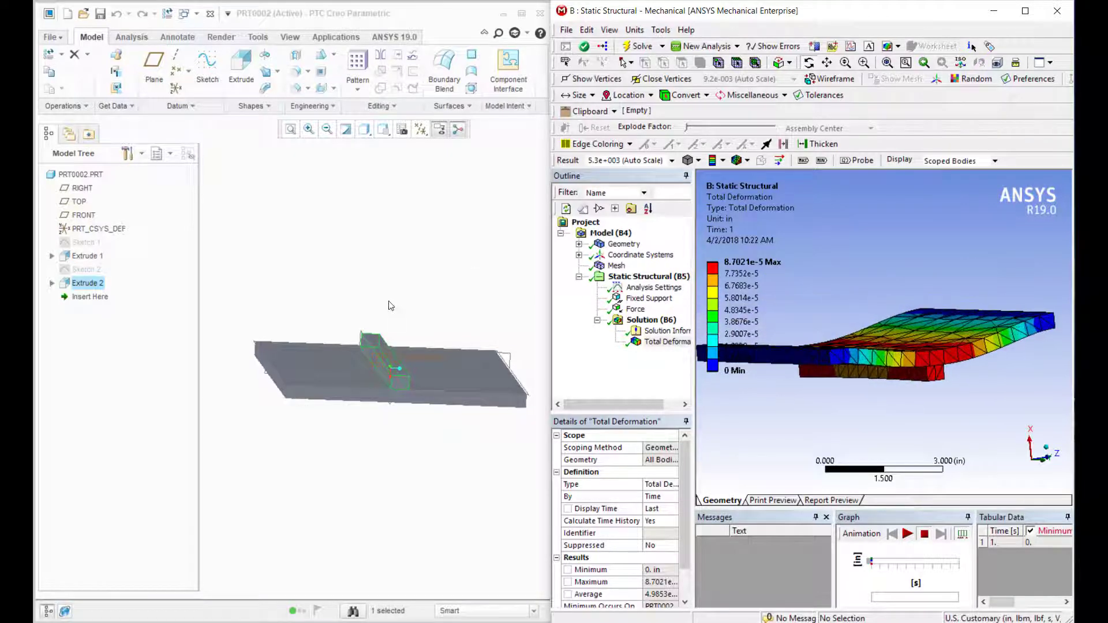
{"action": "middle_click_drag", "start_coordinate": [391, 305], "coordinate": [327, 134]}
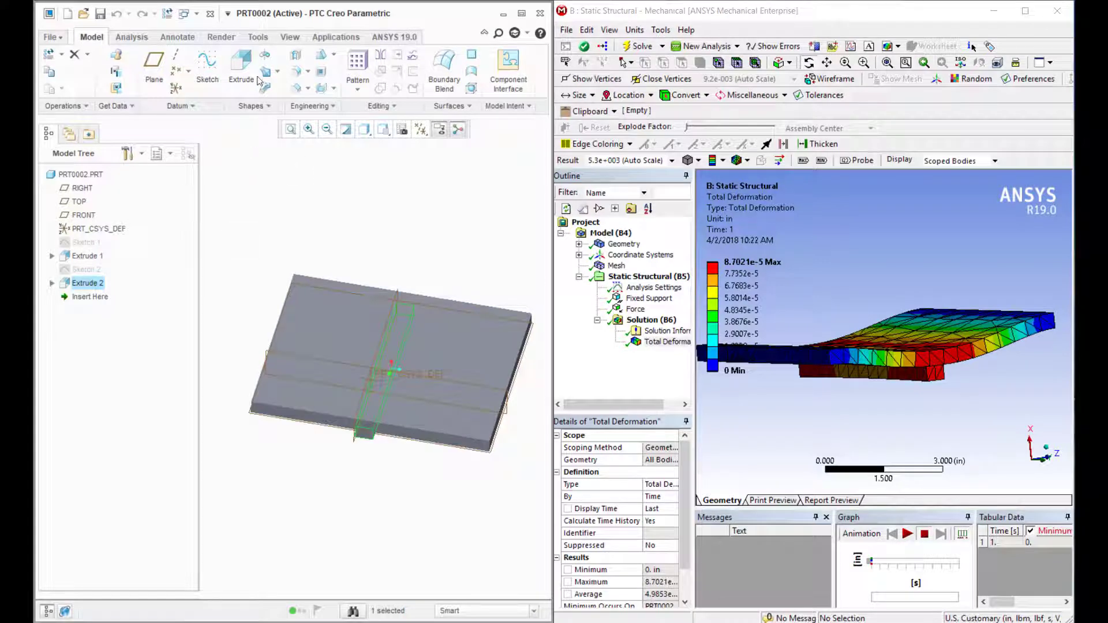
Start Sketch 3 on the plate's top face and draw two thin rib rectangles.
{"action": "left_click", "coordinate": [207, 63]}
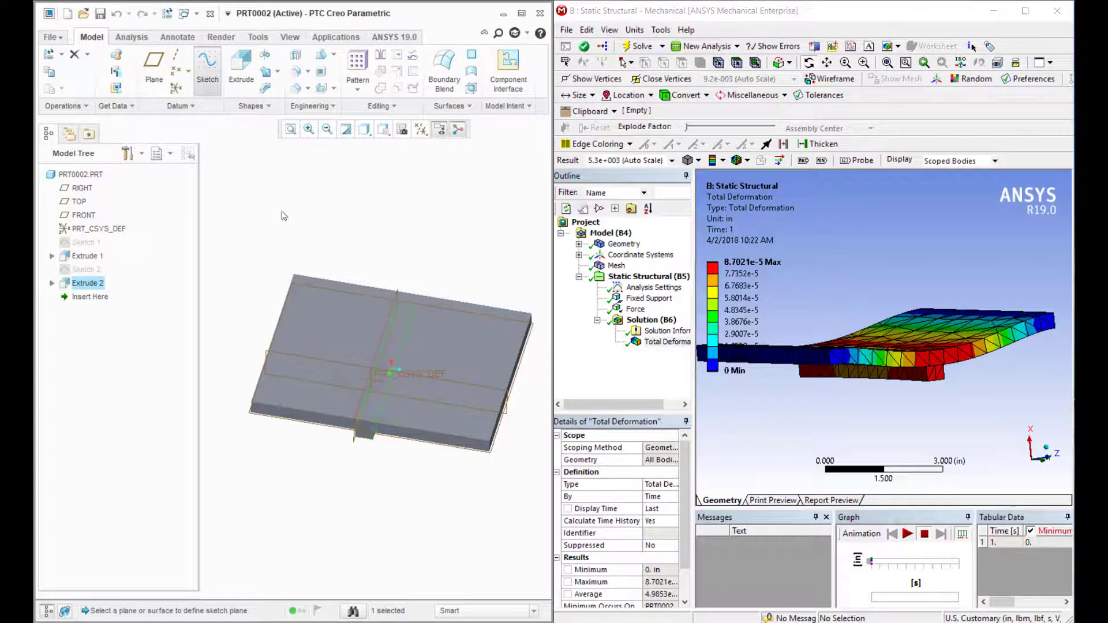
{"action": "left_click", "coordinate": [338, 336]}
{"action": "left_click", "coordinate": [683, 310]}
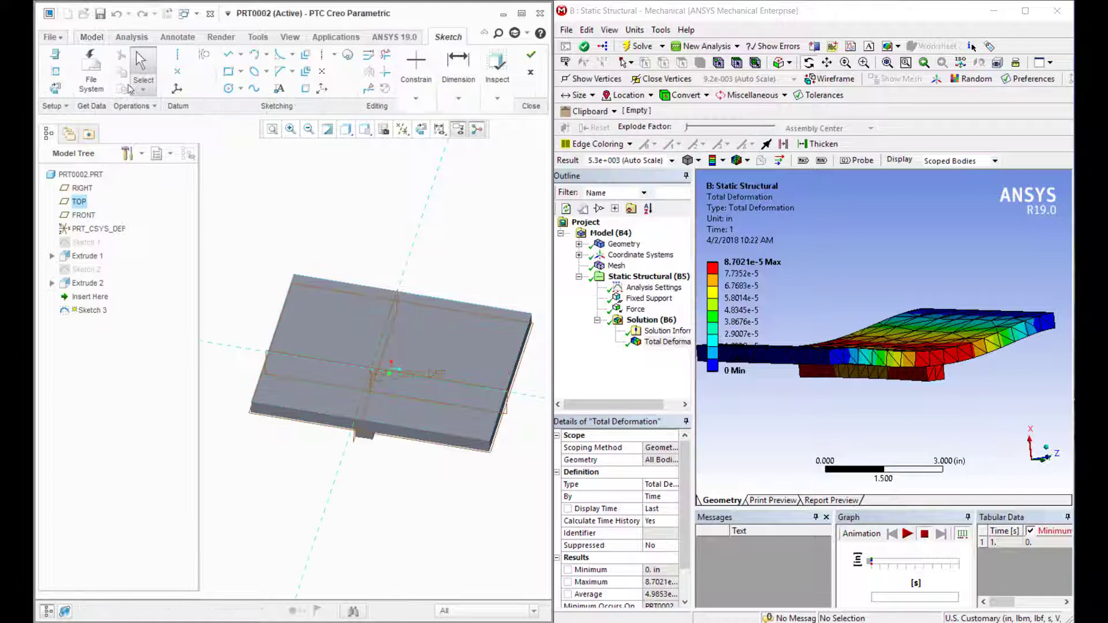
{"action": "left_click", "coordinate": [228, 71]}
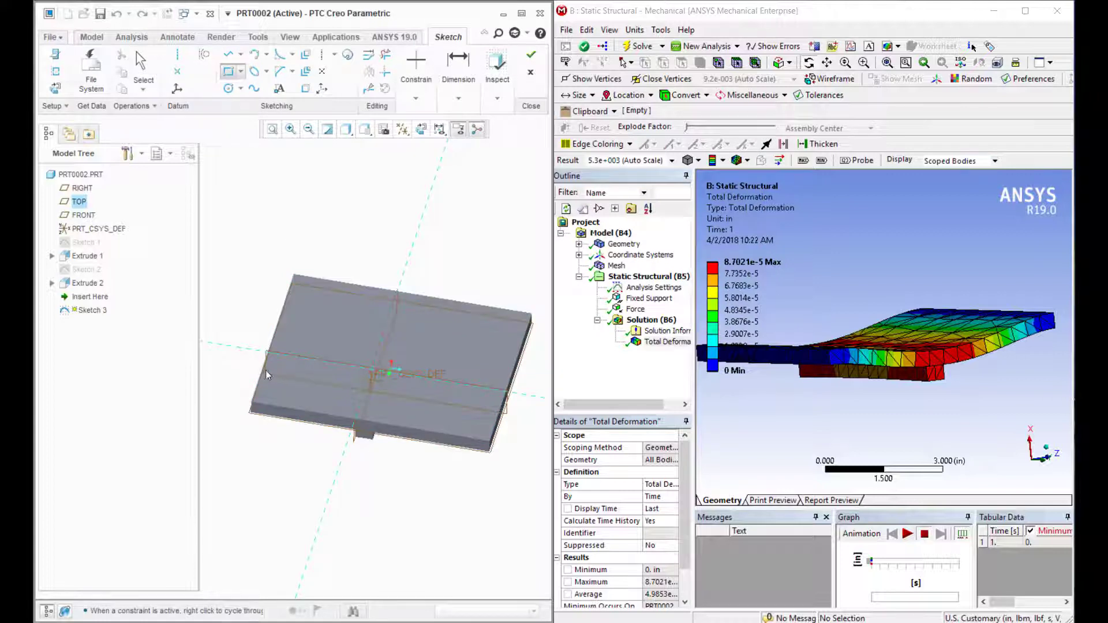
{"action": "left_click", "coordinate": [265, 373]}
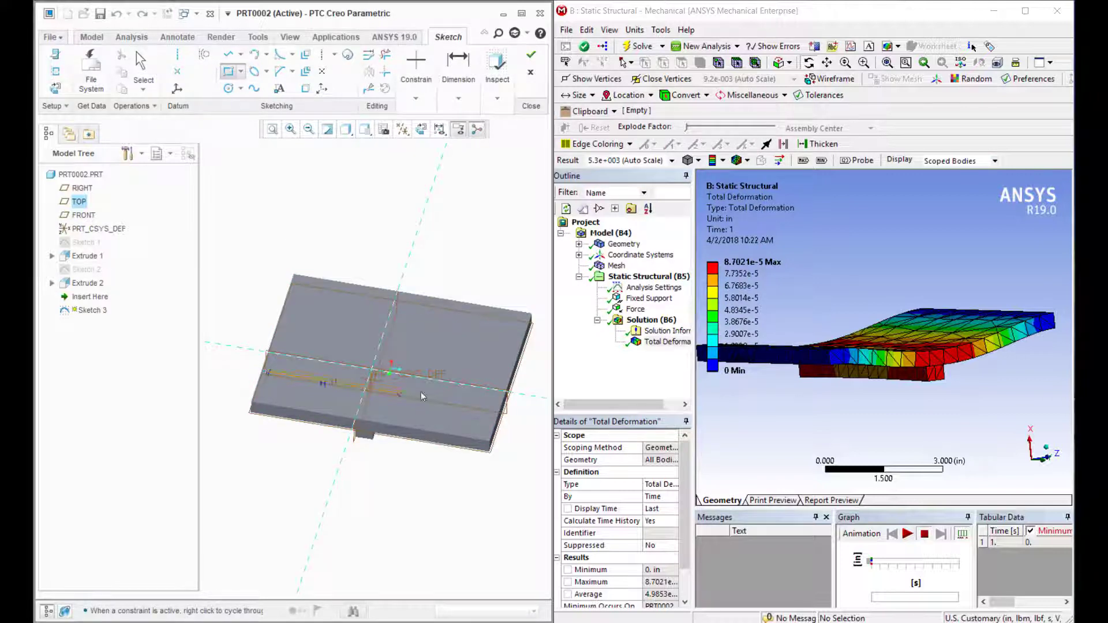
{"action": "left_click", "coordinate": [499, 405]}
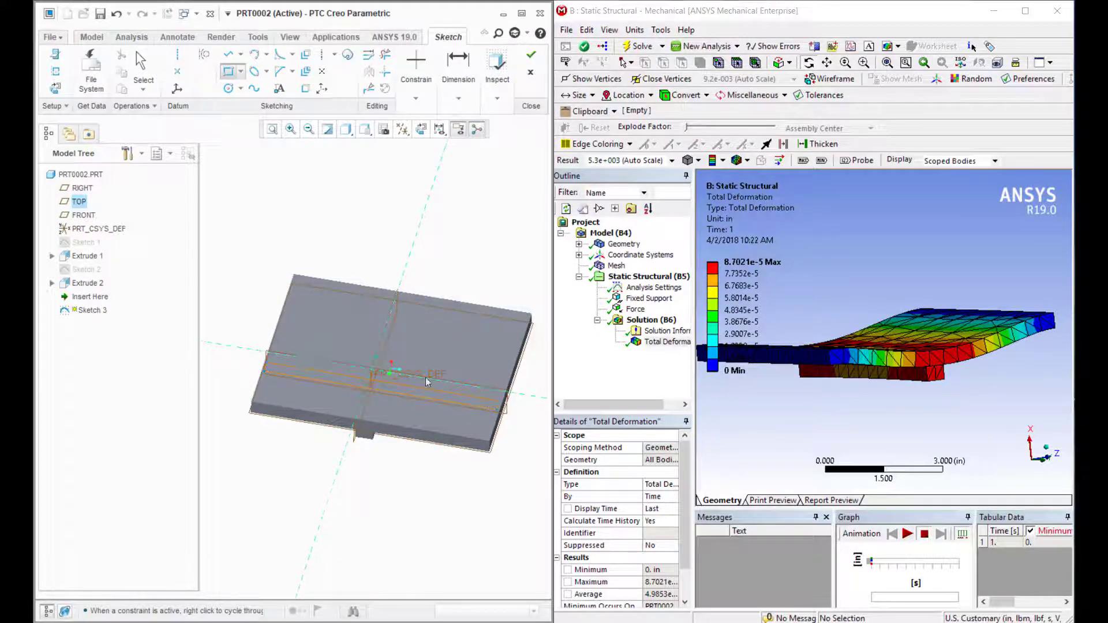
{"action": "left_click", "coordinate": [284, 330]}
{"action": "left_click", "coordinate": [516, 354]}
{"action": "left_click", "coordinate": [531, 56]}
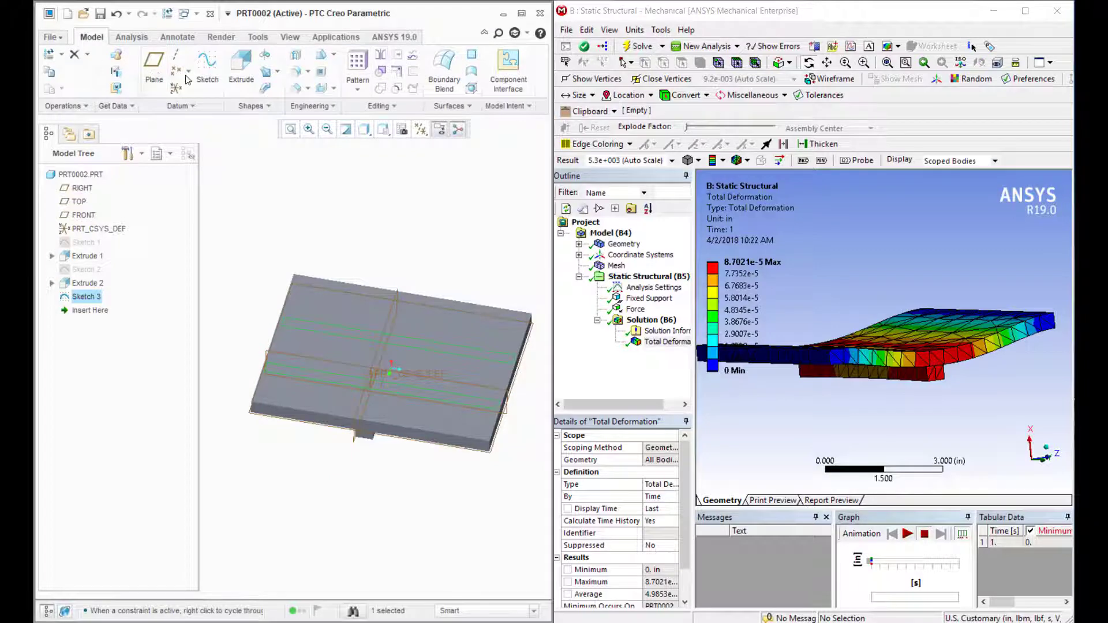
Extrude Sketch 3 to a 5.00 depth, creating Extrude 3 with two ribs.
{"action": "left_click", "coordinate": [241, 64]}
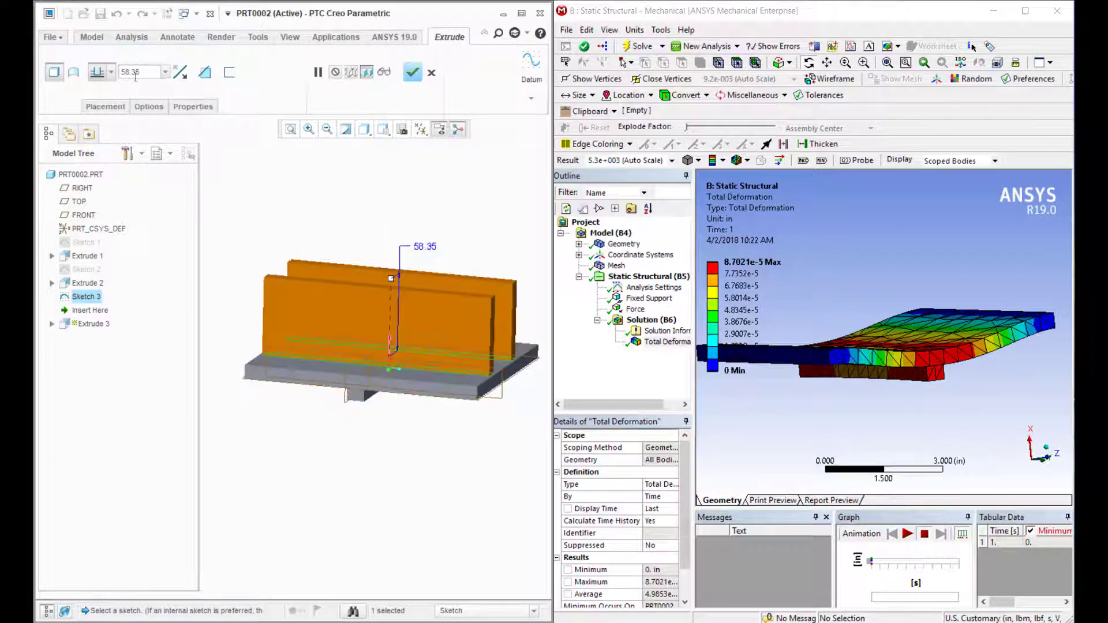
{"action": "key", "text": "BackSpace"}
{"action": "key", "text": "BackSpace"}
{"action": "key", "text": "BackSpace"}
{"action": "key", "text": "BackSpace"}
{"action": "key", "text": "BackSpace"}
{"action": "type", "text": "1"}
{"action": "key", "text": "Return"}
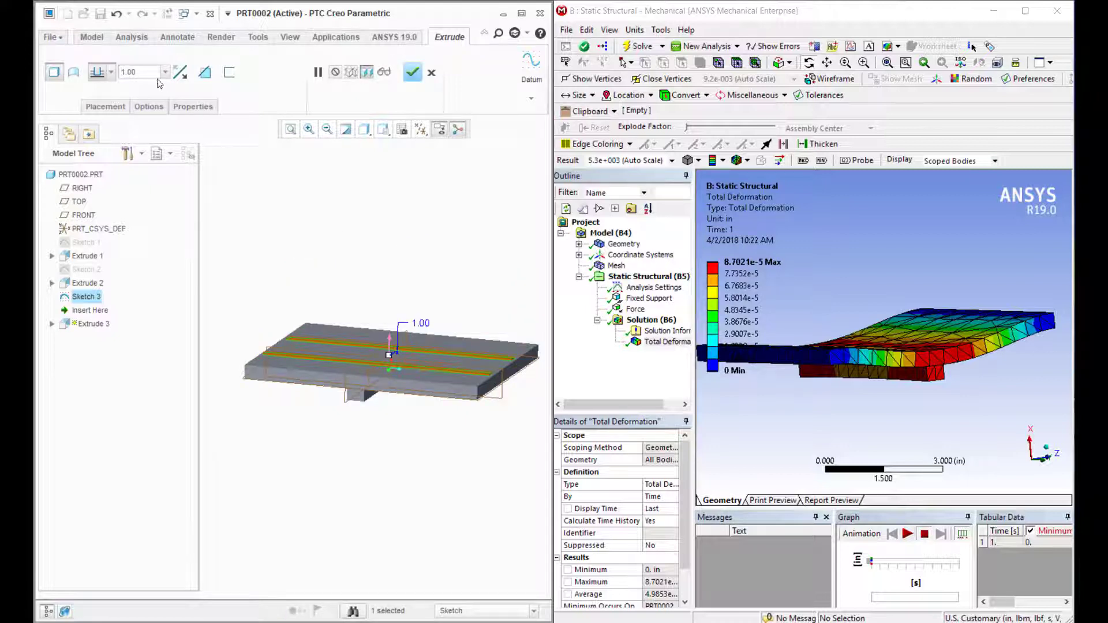
{"action": "left_click", "coordinate": [130, 59]}
{"action": "type", "text": "5"}
{"action": "key", "text": "Return"}
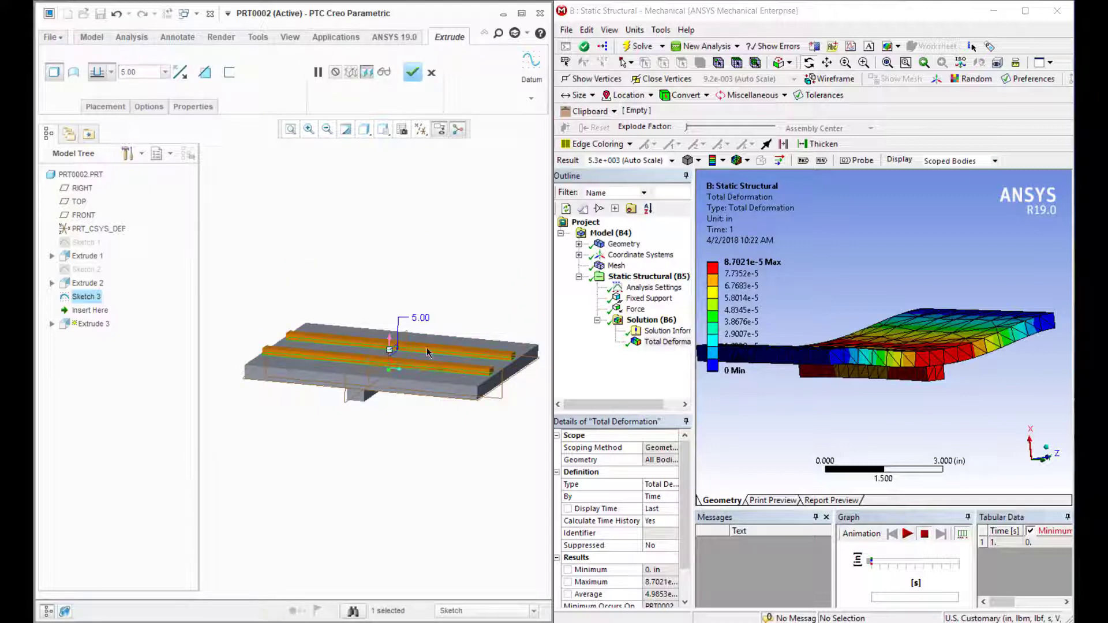
{"action": "left_click", "coordinate": [412, 72]}
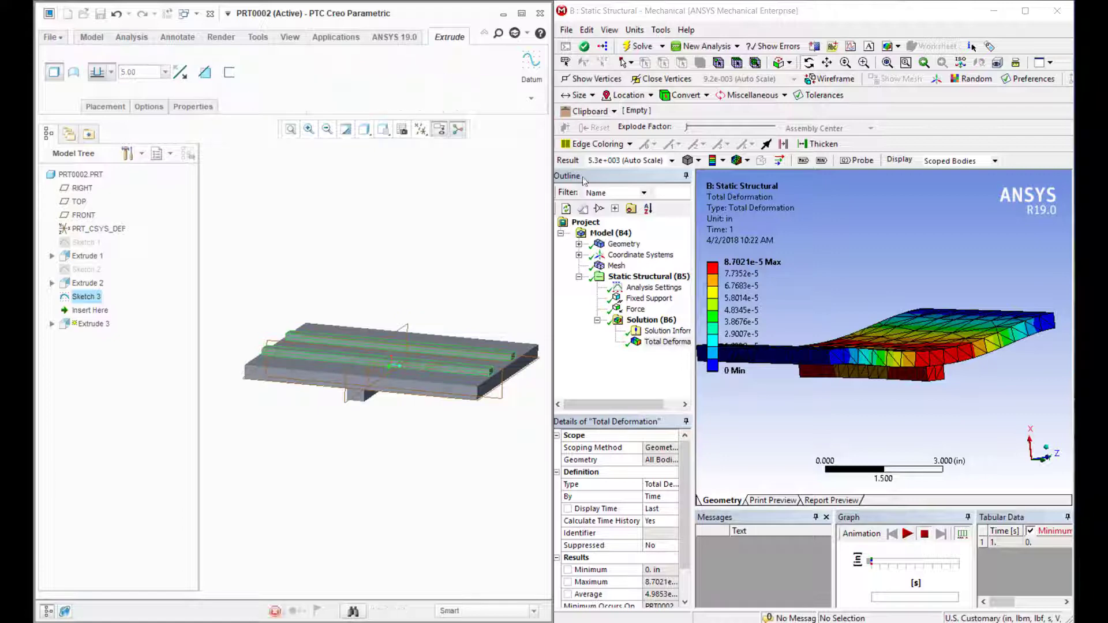
Update the Mechanical geometry from the three-rib Creo model.
{"action": "left_click", "coordinate": [623, 244]}
{"action": "right_click", "coordinate": [629, 245]}
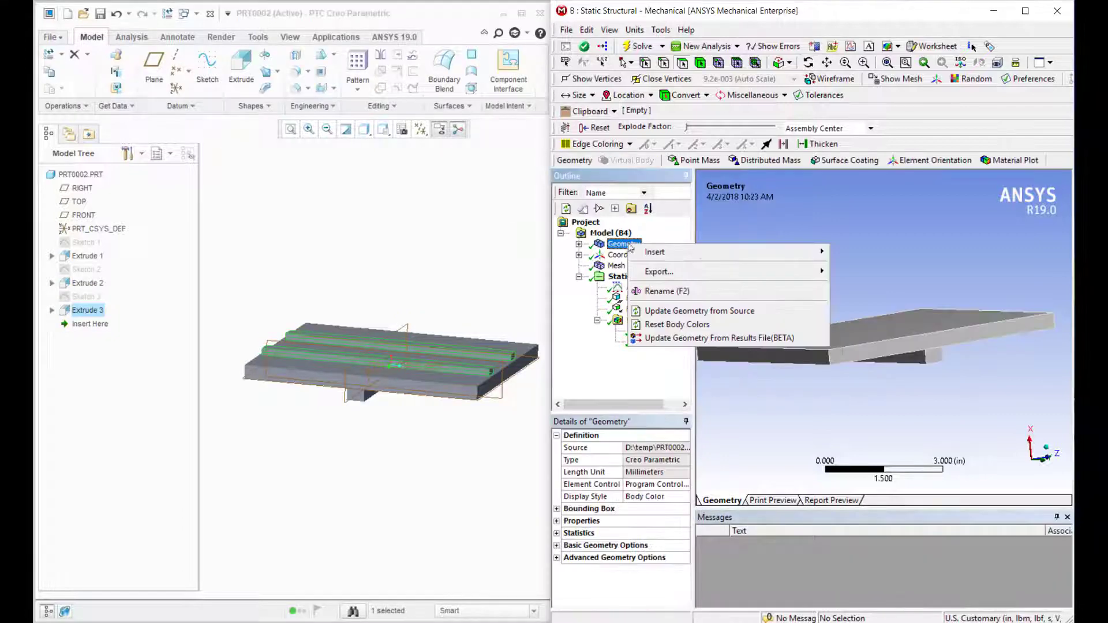
{"action": "left_click", "coordinate": [690, 310]}
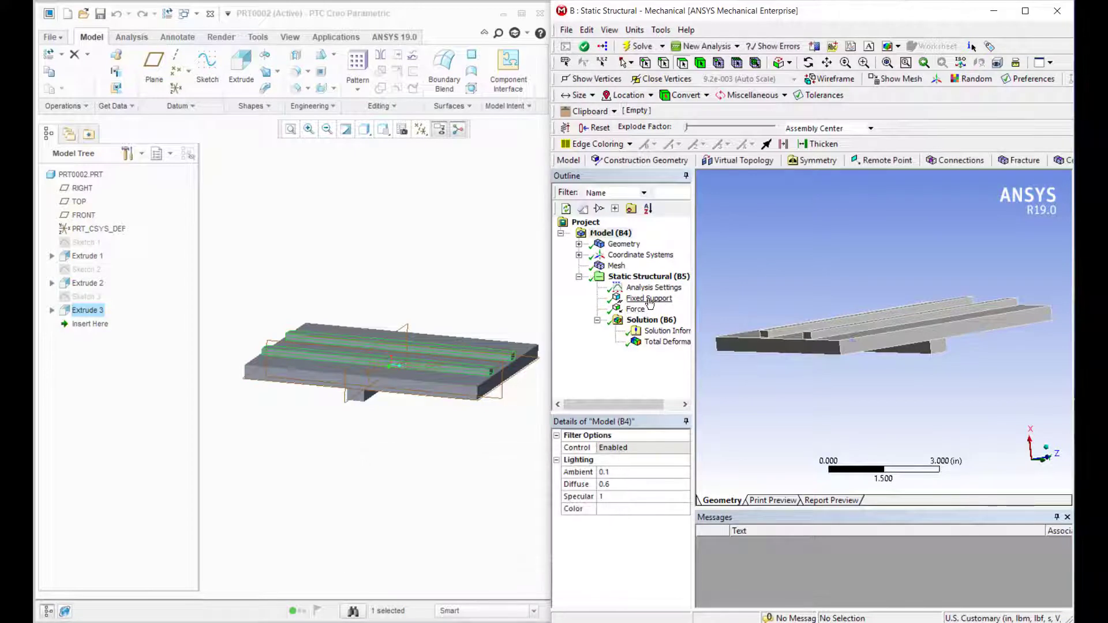
Show and animate the Total Deformation result, now peaking at 7.6112e-5 in.
{"action": "left_click", "coordinate": [666, 342]}
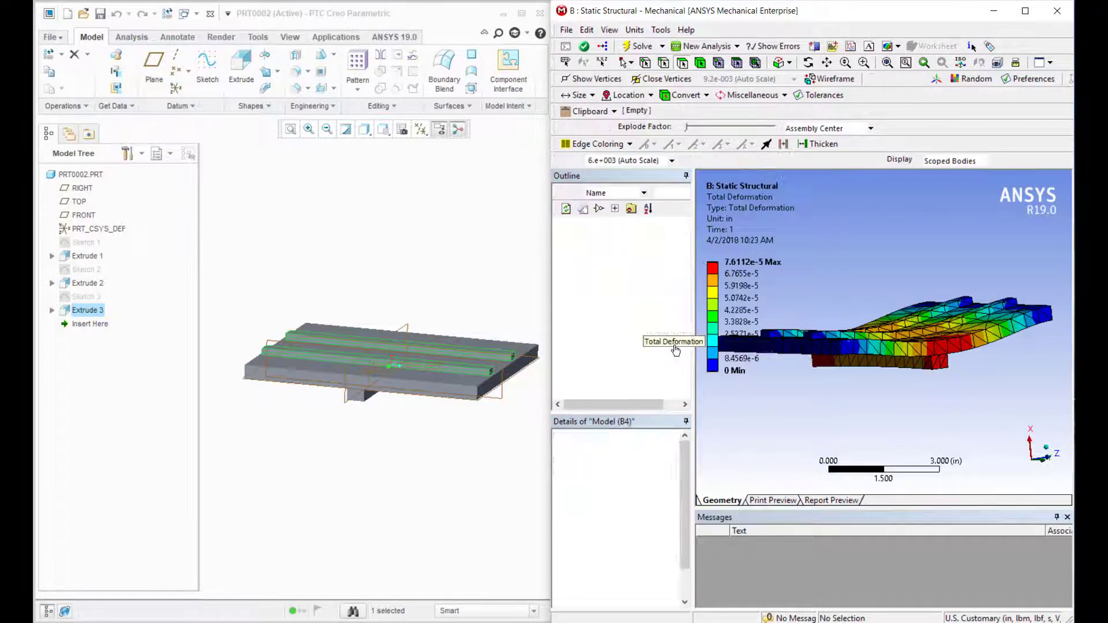
{"action": "left_click_drag", "start_coordinate": [919, 378], "coordinate": [785, 389]}
{"action": "left_click", "coordinate": [907, 534]}
{"action": "left_click_drag", "start_coordinate": [751, 347], "coordinate": [873, 323]}
{"action": "left_click", "coordinate": [924, 534]}
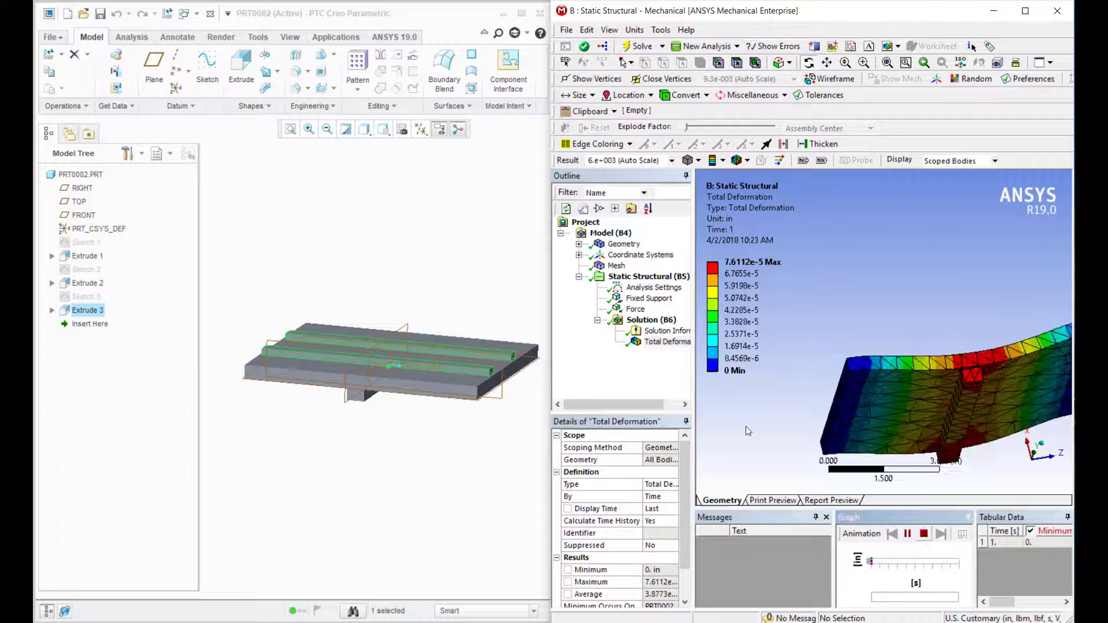
{"action": "left_click_drag", "start_coordinate": [873, 337], "coordinate": [743, 290]}
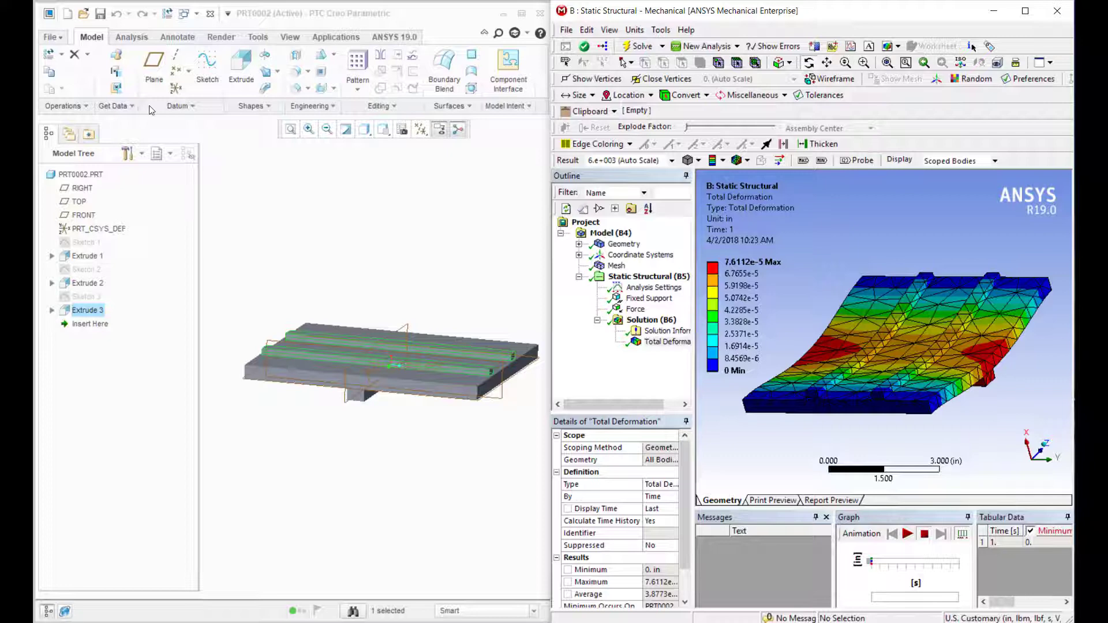
Add al6061.mtl from the material library to the plate part and close Model Properties.
{"action": "left_click", "coordinate": [53, 35]}
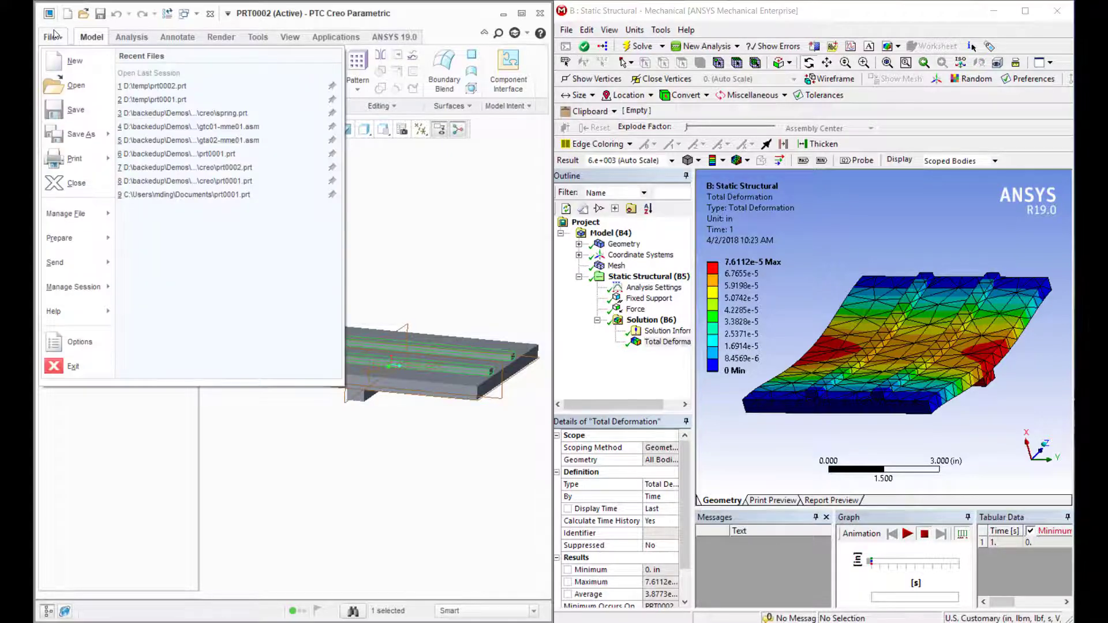
{"action": "mouse_move", "coordinate": [84, 236]}
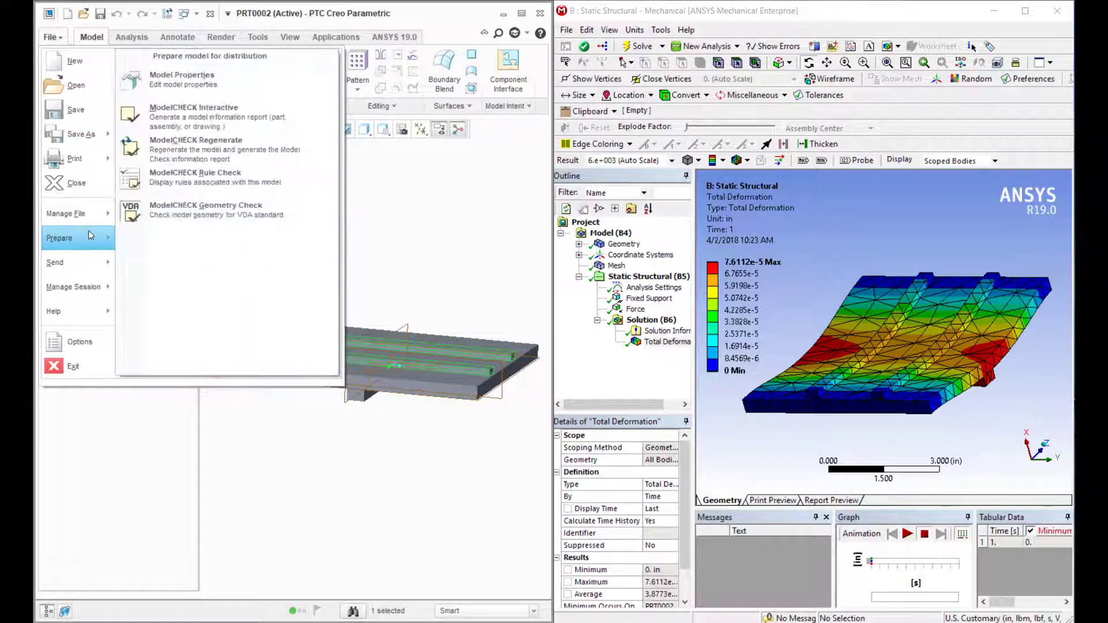
{"action": "left_click", "coordinate": [184, 77]}
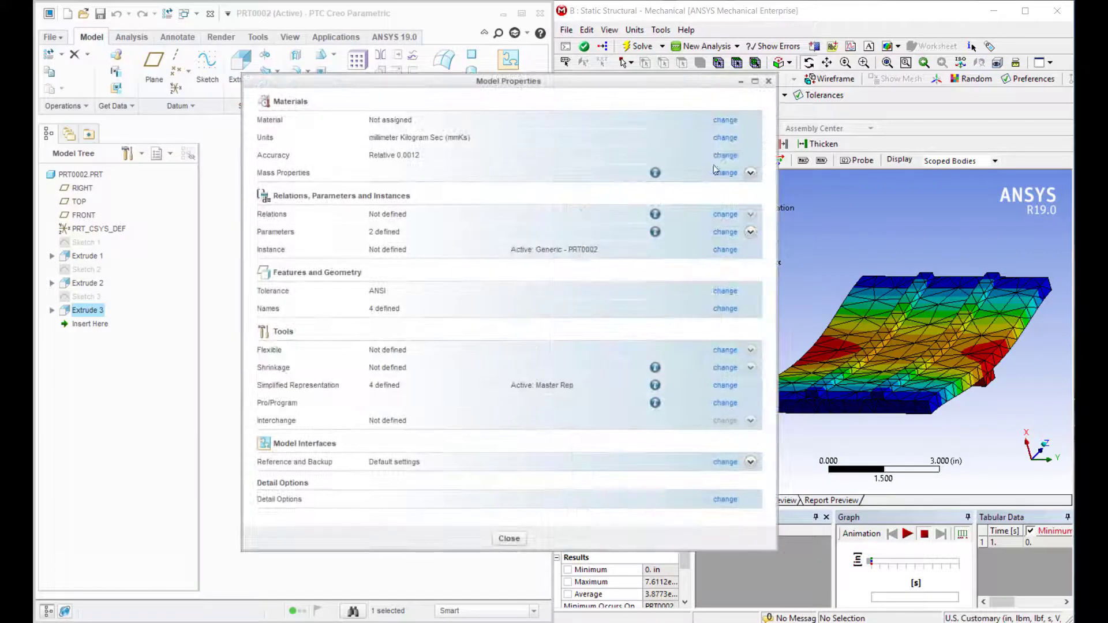
{"action": "left_click", "coordinate": [725, 120]}
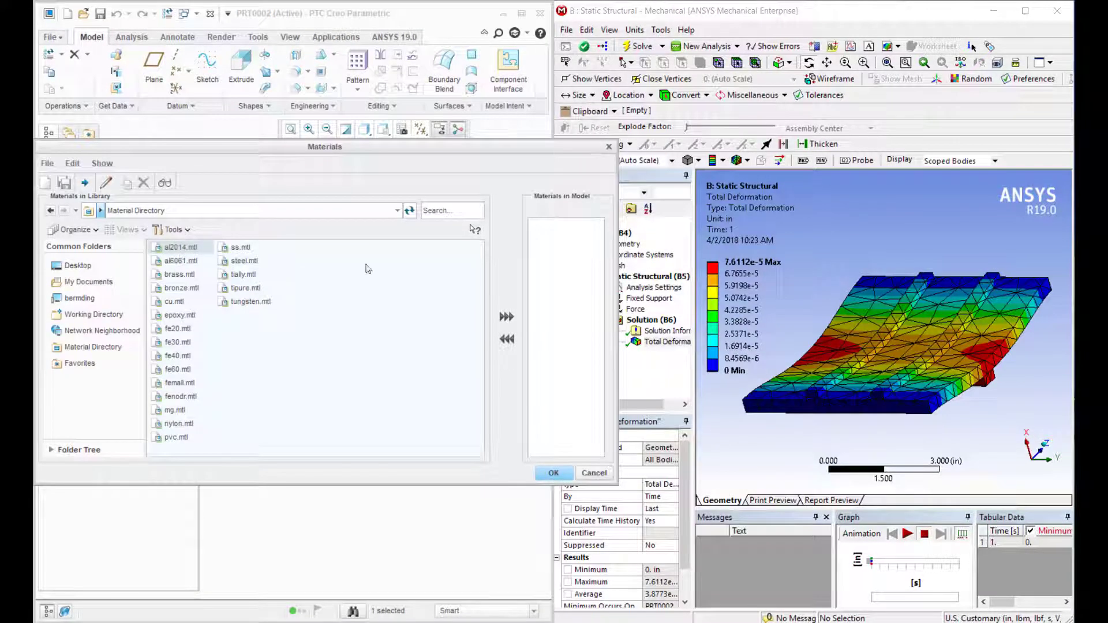
{"action": "left_click", "coordinate": [634, 249]}
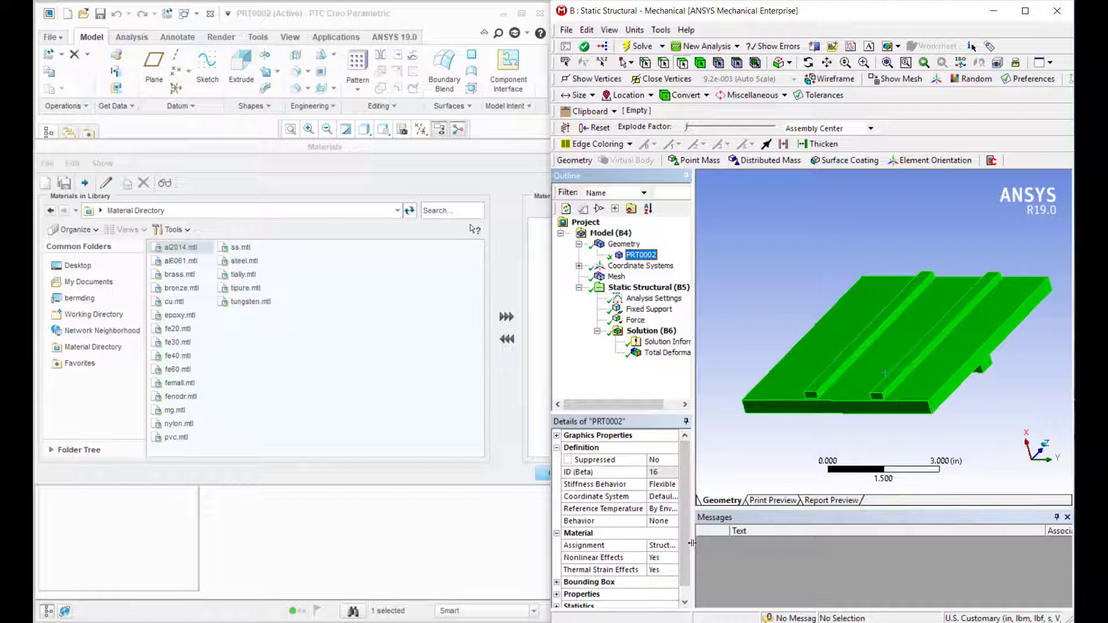
{"action": "left_click_drag", "start_coordinate": [692, 542], "coordinate": [802, 541]}
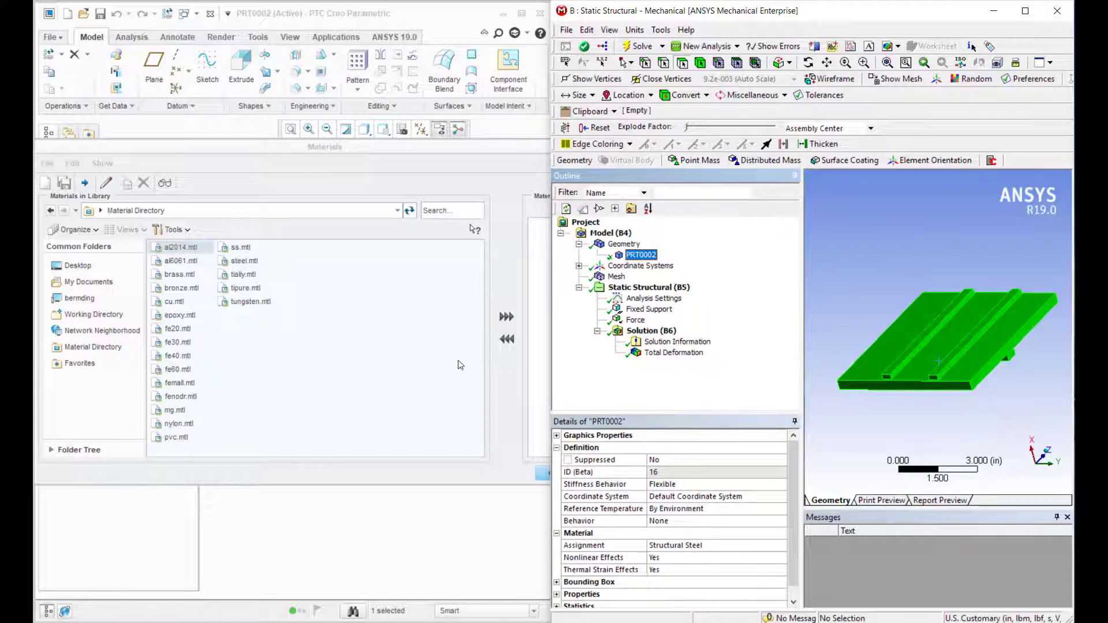
{"action": "left_click", "coordinate": [181, 262]}
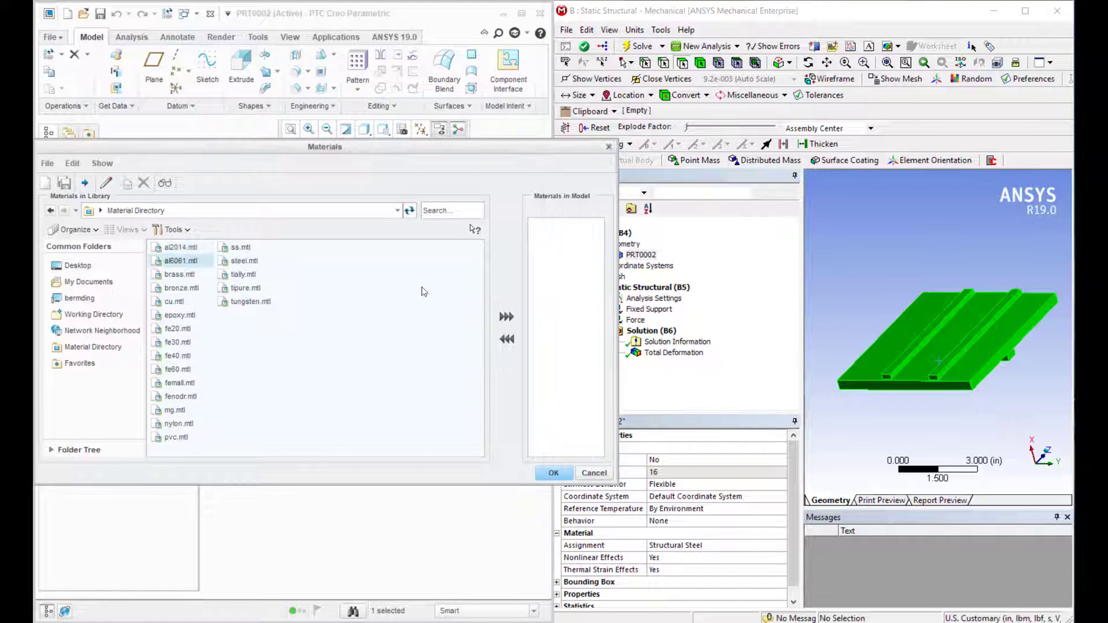
{"action": "left_click", "coordinate": [507, 317]}
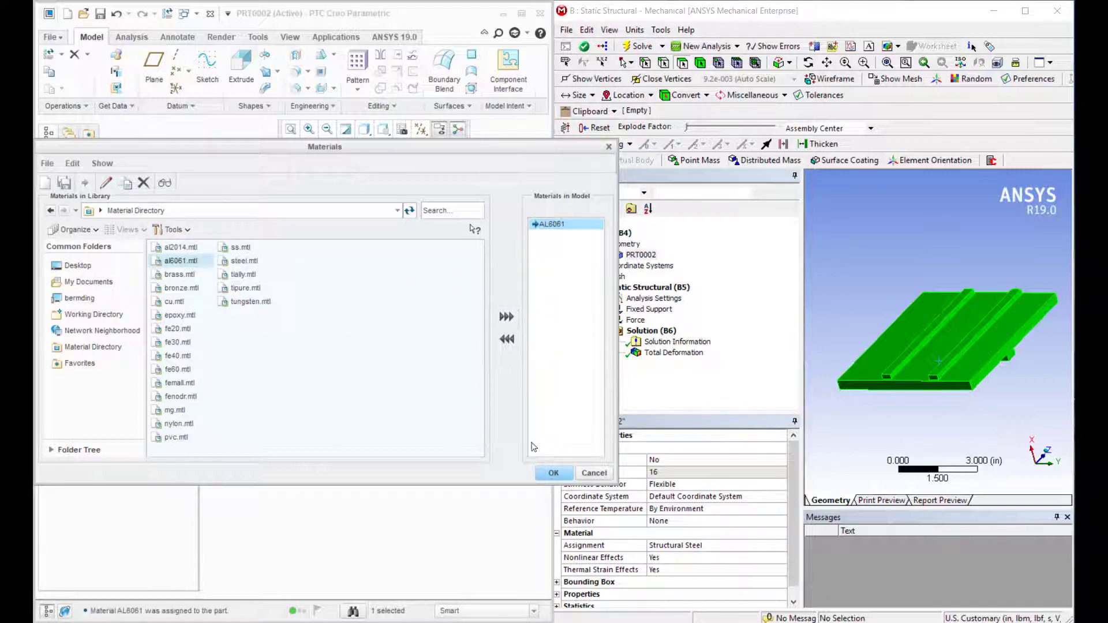
{"action": "left_click", "coordinate": [553, 474]}
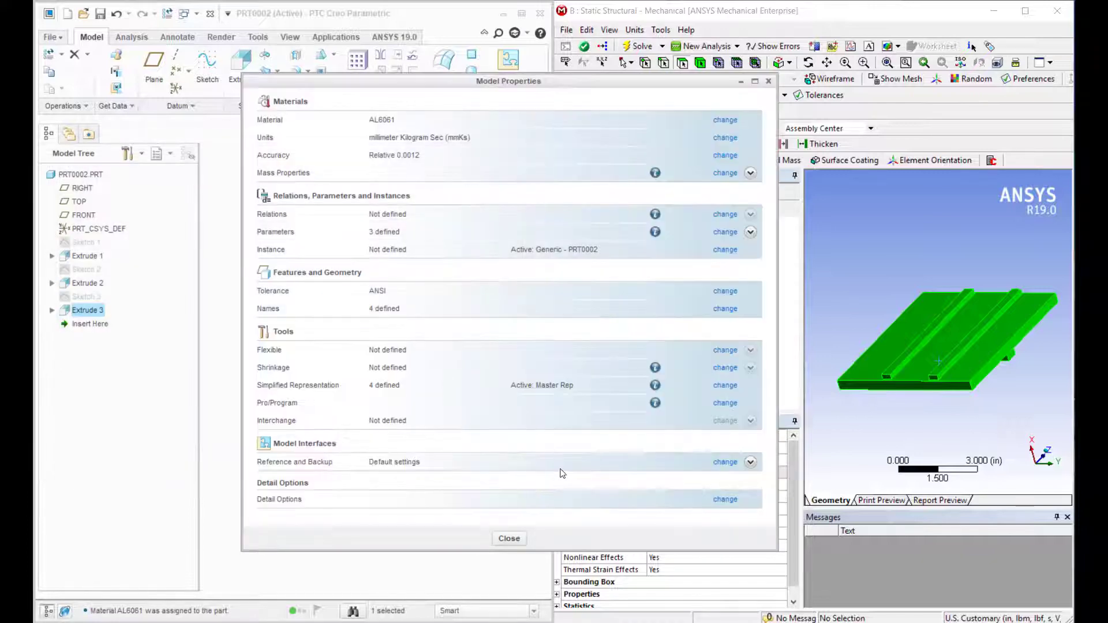
{"action": "left_click", "coordinate": [509, 538]}
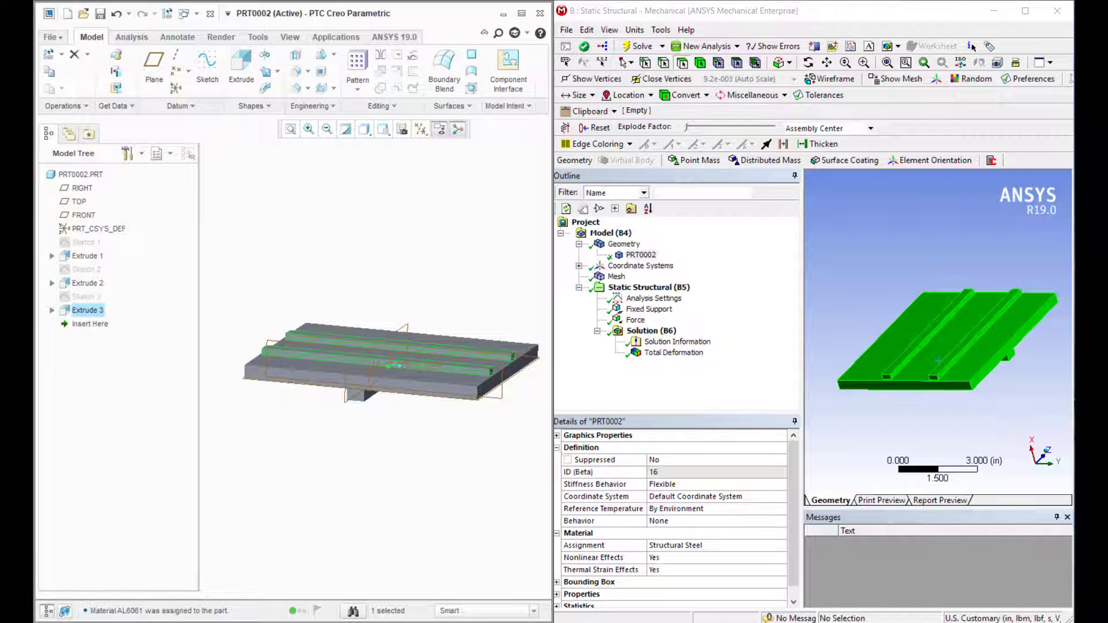
{"action": "key", "text": "alt+Tab"}
Turn on Material Properties import in the A2 Geometry cell's properties.
{"action": "left_click", "coordinate": [755, 125]}
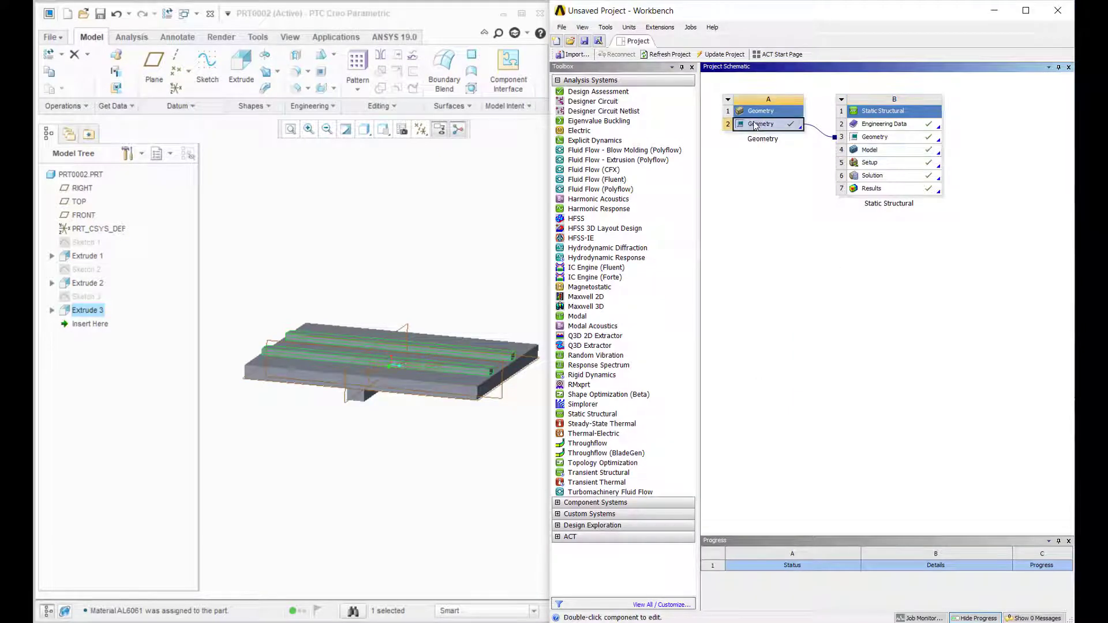
{"action": "right_click", "coordinate": [755, 124]}
{"action": "left_click", "coordinate": [811, 277]}
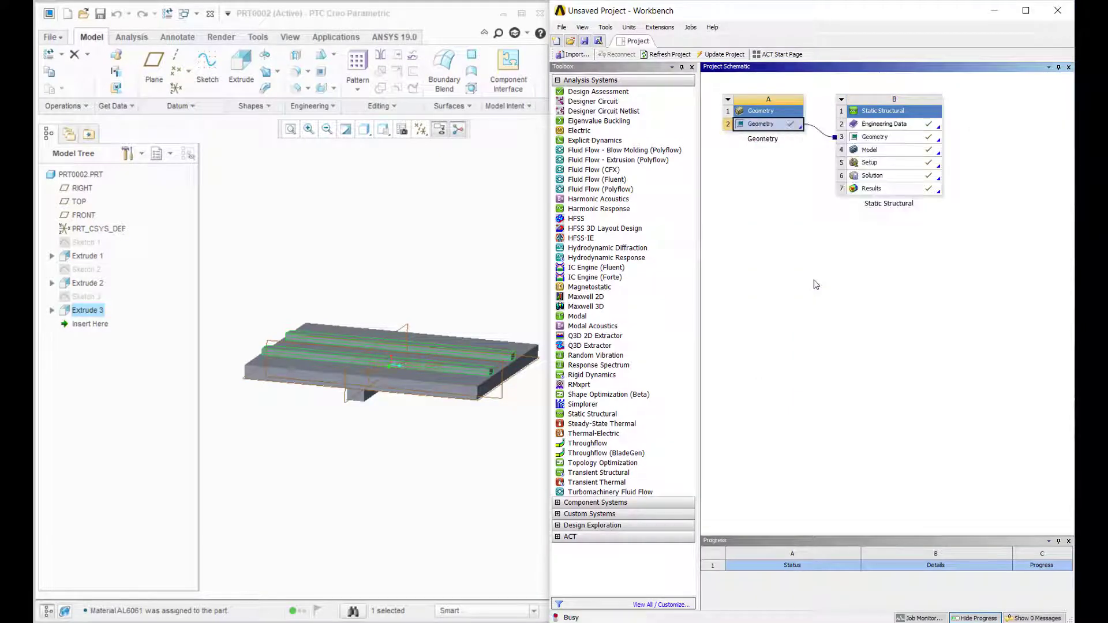
{"action": "left_click_drag", "start_coordinate": [872, 11], "coordinate": [735, 17]}
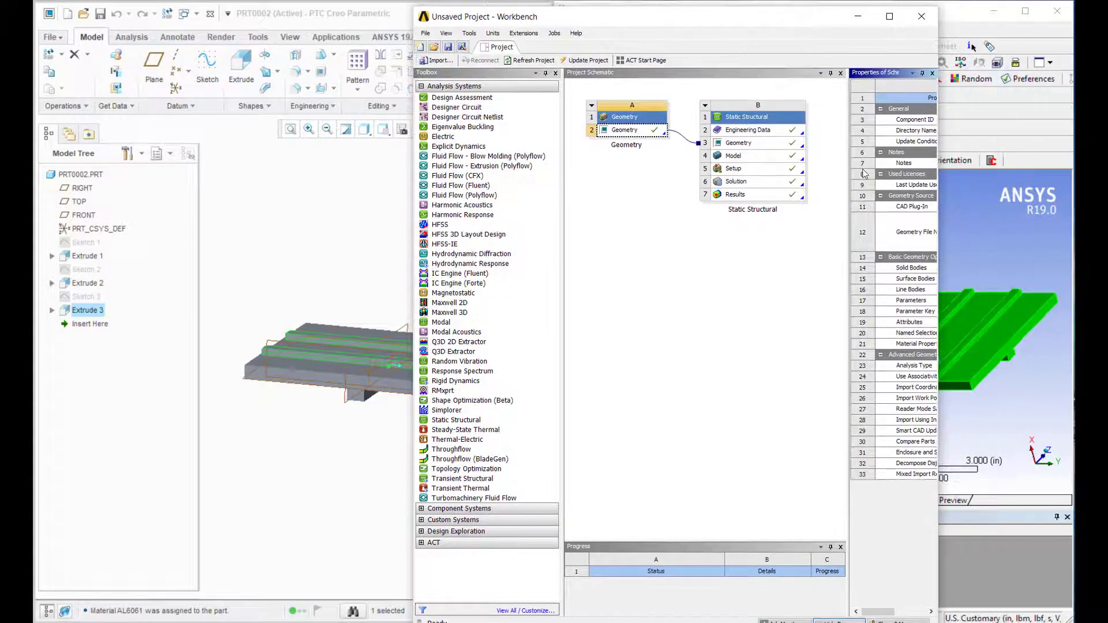
{"action": "left_click_drag", "start_coordinate": [848, 169], "coordinate": [646, 184]}
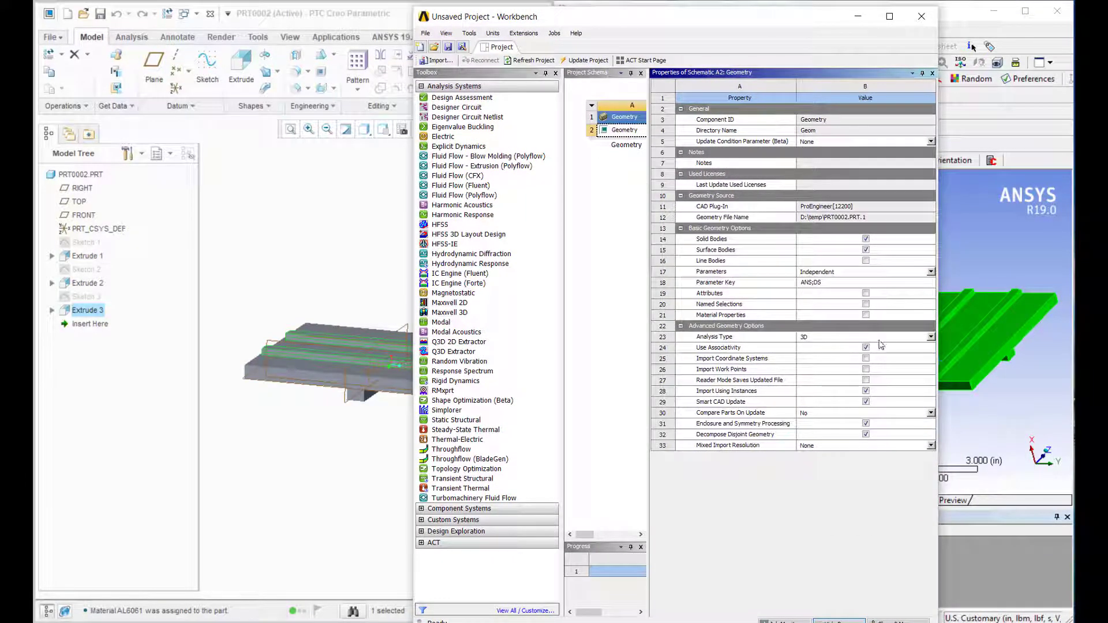
{"action": "left_click", "coordinate": [867, 316]}
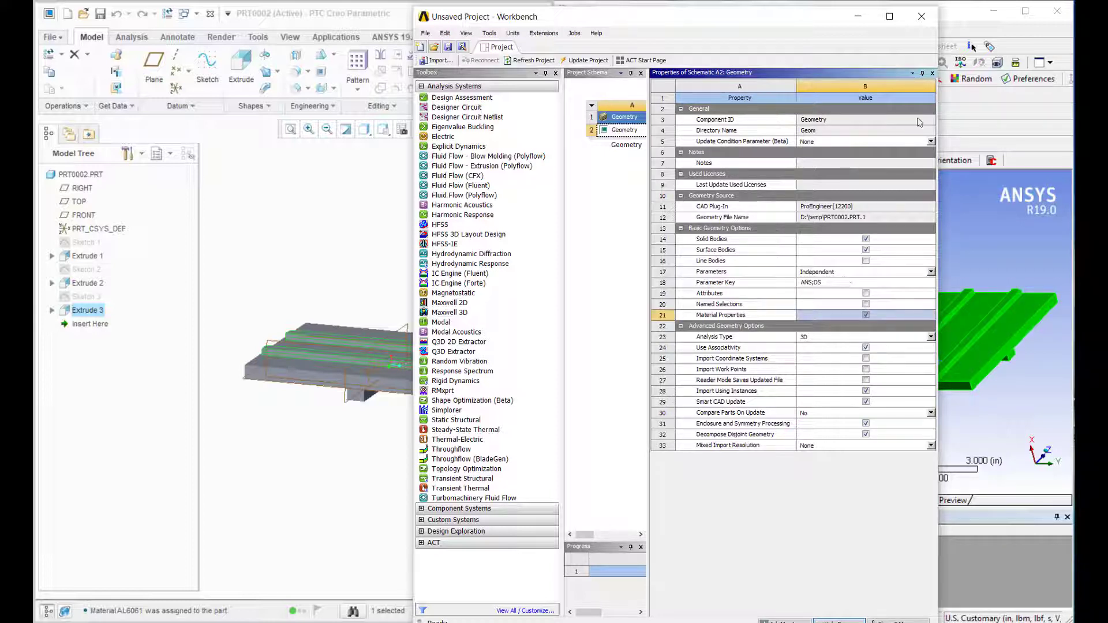
{"action": "left_click", "coordinate": [932, 75]}
Update the geometry from the Creo source, confirm PRT0002 carries AL6061, and re-solve.
{"action": "left_click", "coordinate": [972, 107]}
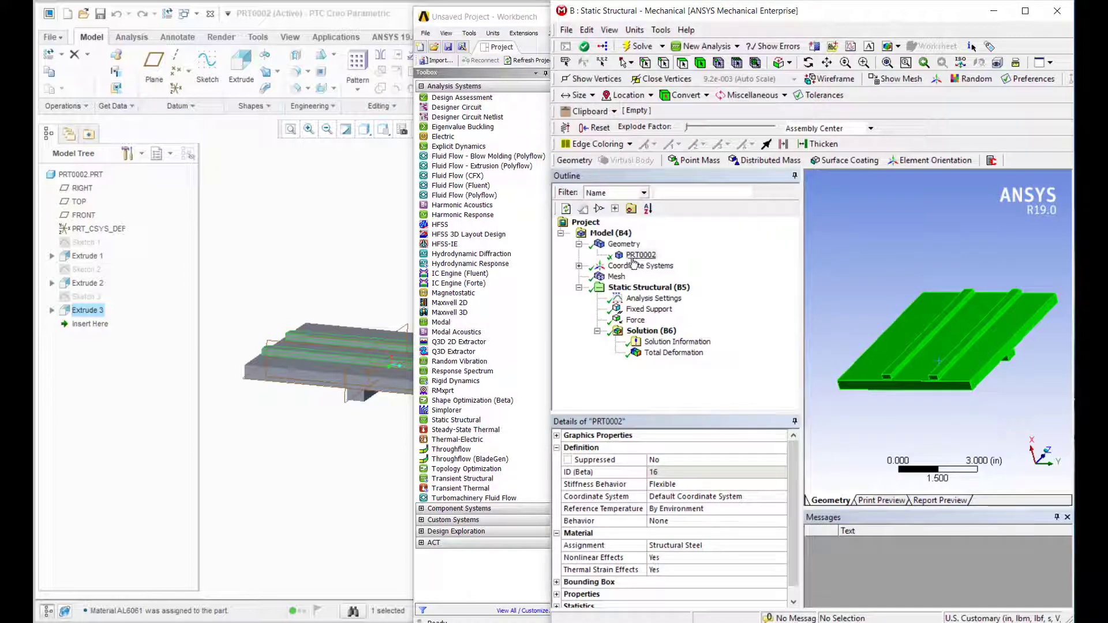
{"action": "right_click", "coordinate": [625, 244]}
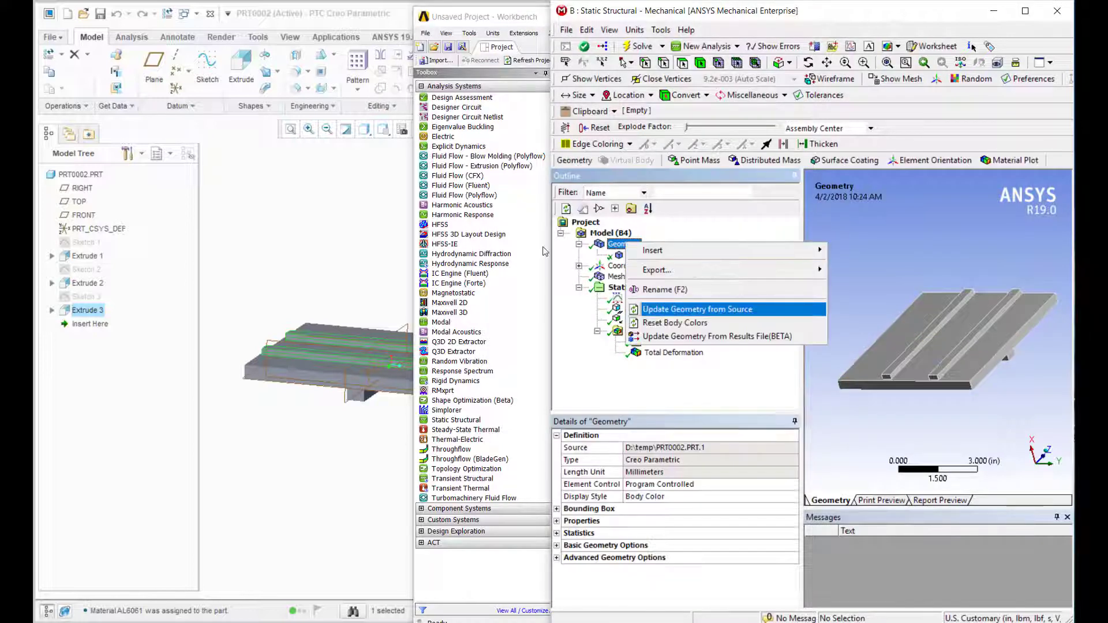
{"action": "left_click", "coordinate": [658, 309]}
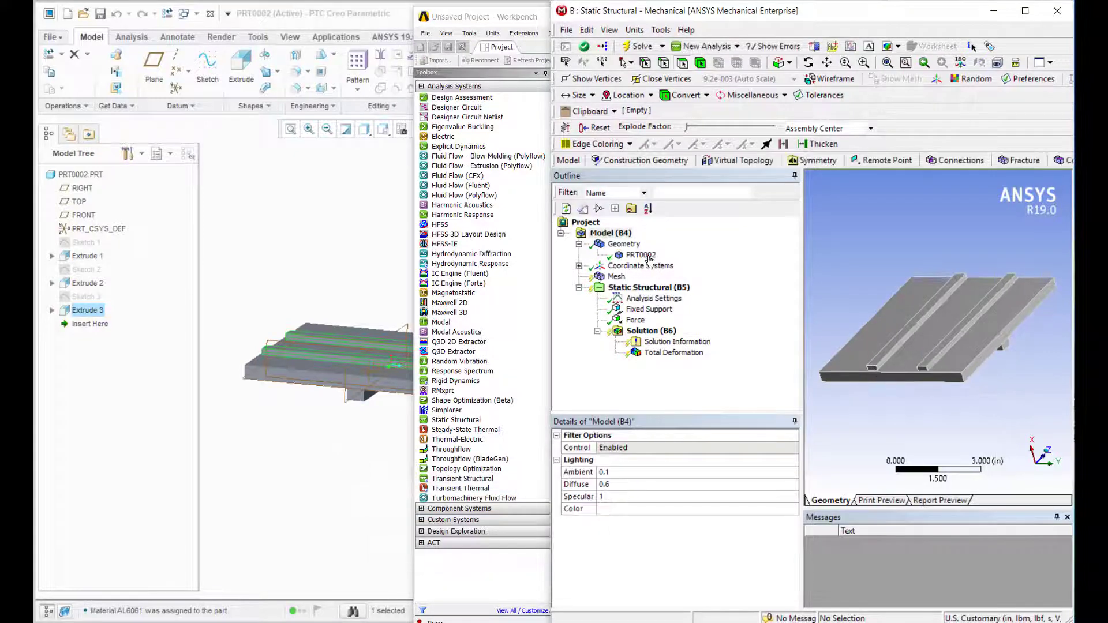
{"action": "left_click", "coordinate": [649, 257]}
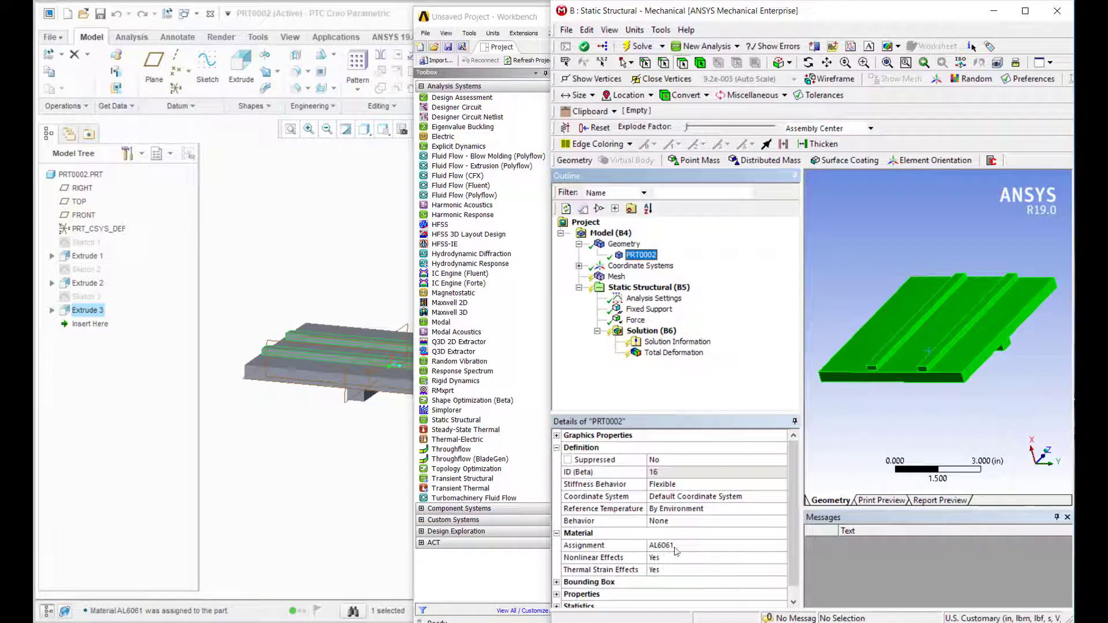
{"action": "left_click", "coordinate": [638, 46]}
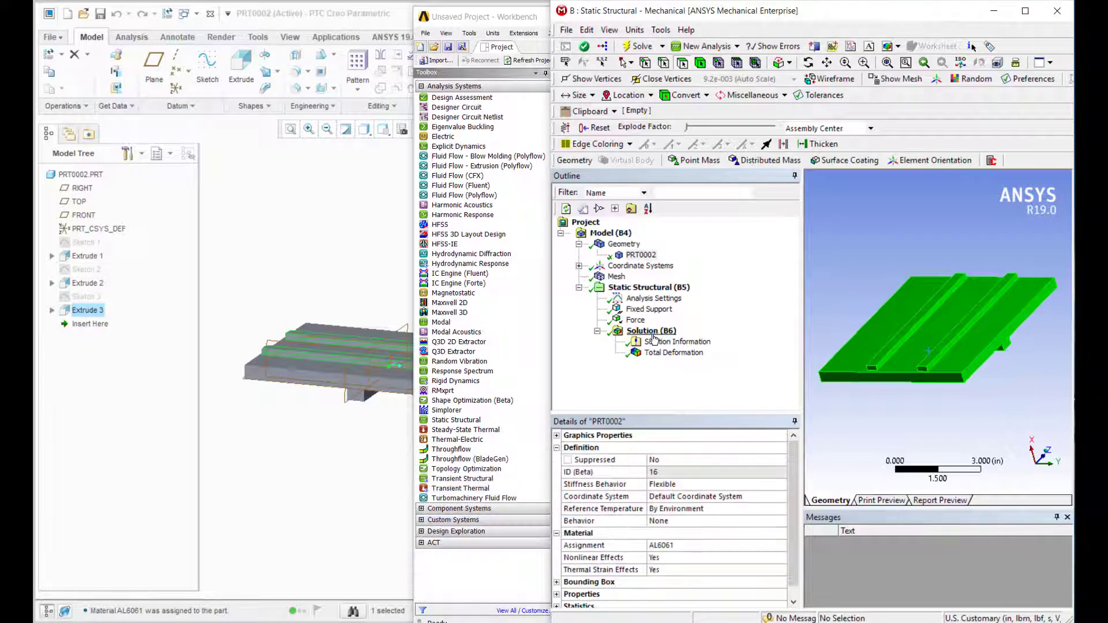
Rotate the Total Deformation contour (peak 2.2078e-4 in) to inspect it, then return to Creo.
{"action": "left_click", "coordinate": [673, 352]}
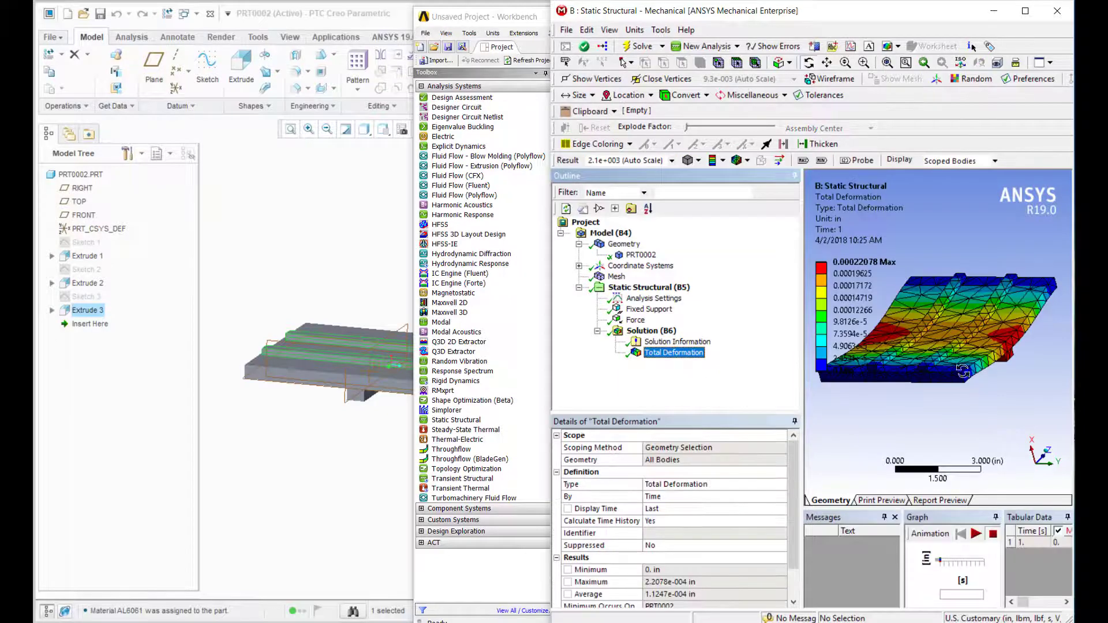
{"action": "middle_click_drag", "start_coordinate": [964, 371], "coordinate": [729, 335]}
{"action": "left_click", "coordinate": [287, 222]}
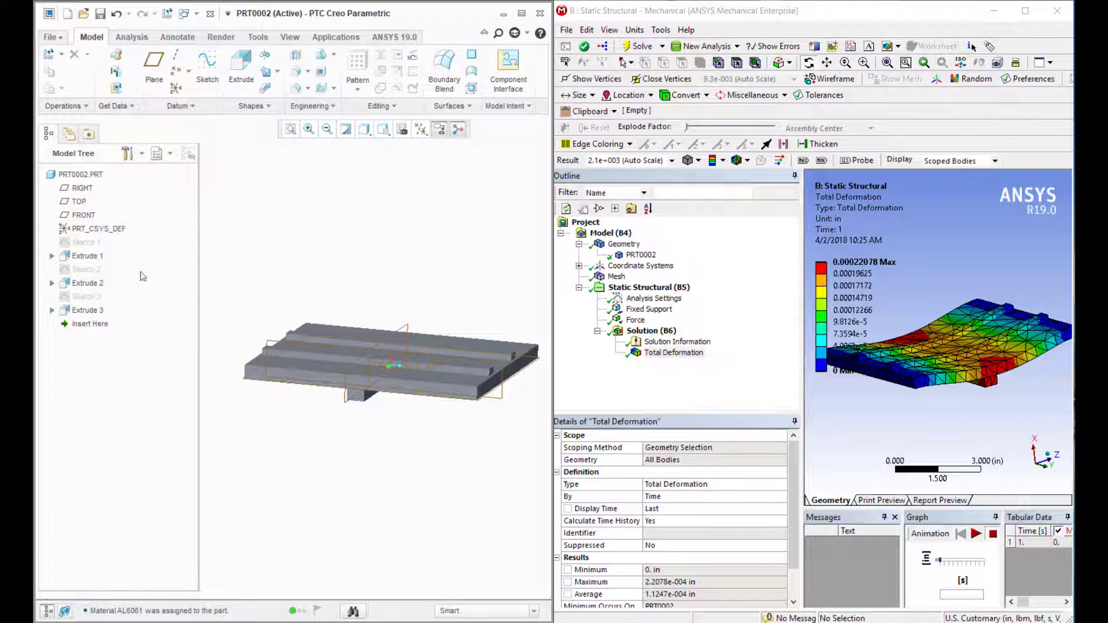
Display Extrude 1's Sketch 1 dimensions and select the 178.02 length dimension.
{"action": "left_click", "coordinate": [52, 256]}
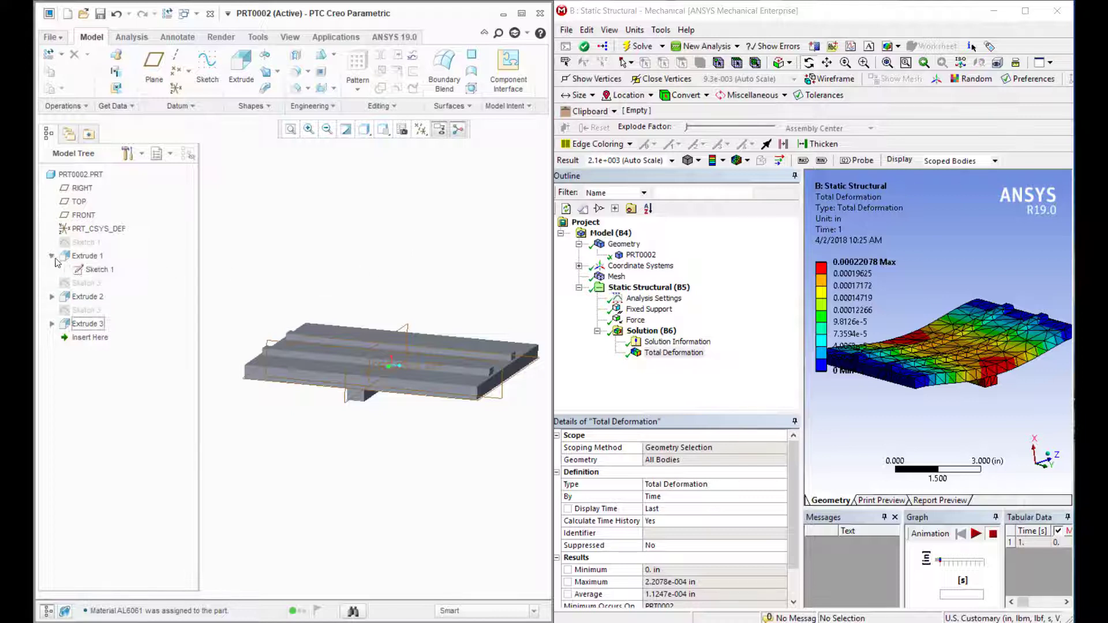
{"action": "left_click", "coordinate": [98, 270]}
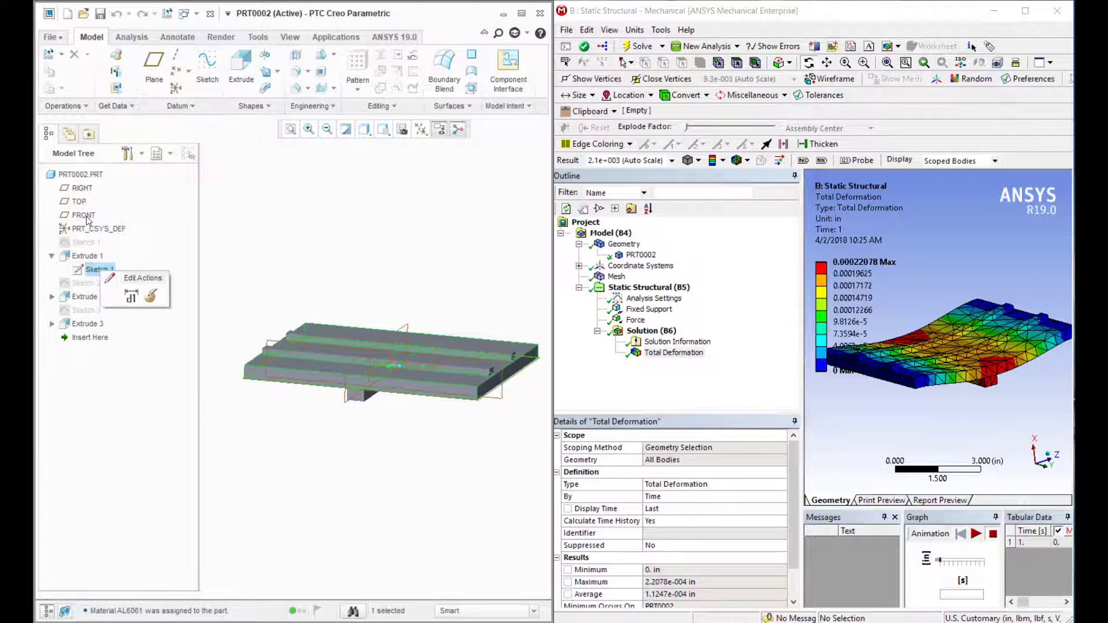
{"action": "left_click", "coordinate": [131, 297]}
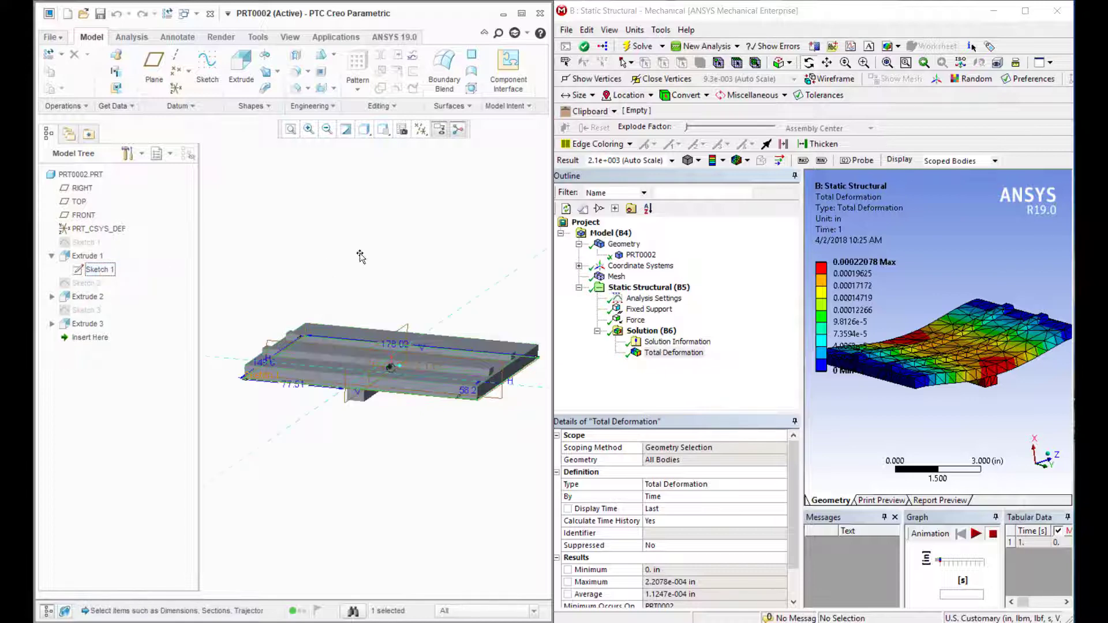
{"action": "middle_click_drag", "start_coordinate": [367, 310], "coordinate": [361, 254]}
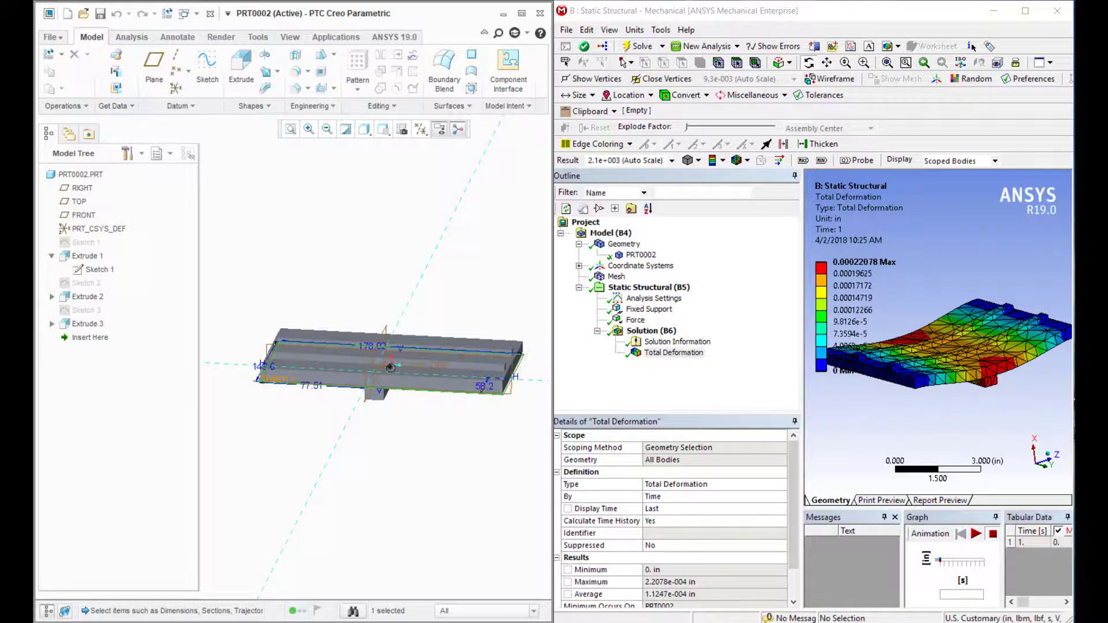
{"action": "middle_click_drag", "start_coordinate": [445, 421], "coordinate": [310, 451]}
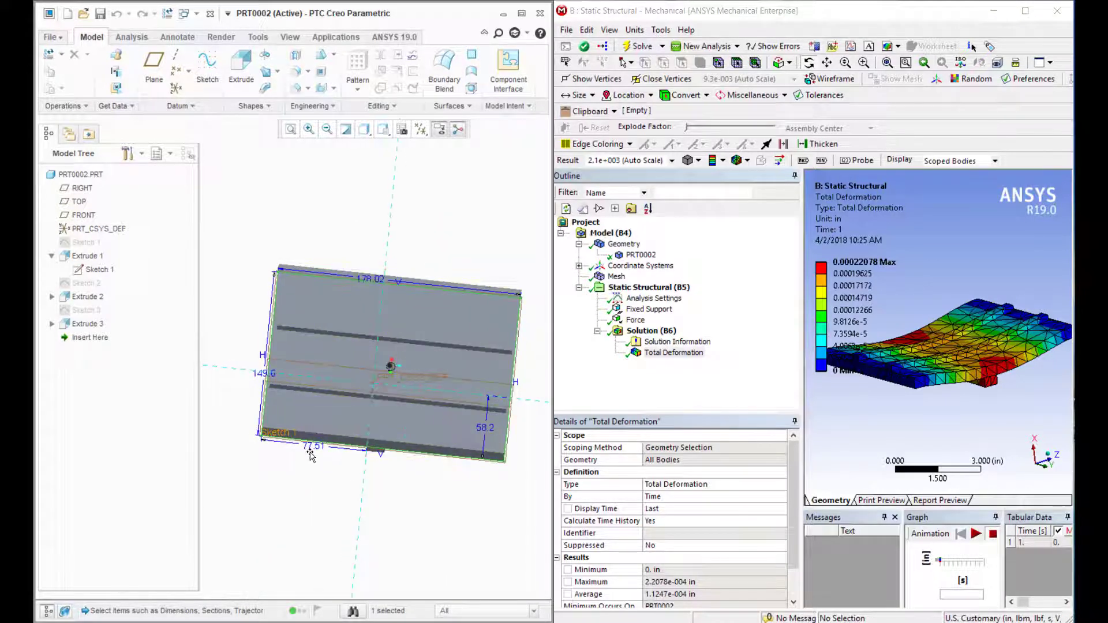
{"action": "left_click", "coordinate": [311, 446]}
{"action": "left_click", "coordinate": [367, 280]}
{"action": "right_click", "coordinate": [367, 279]}
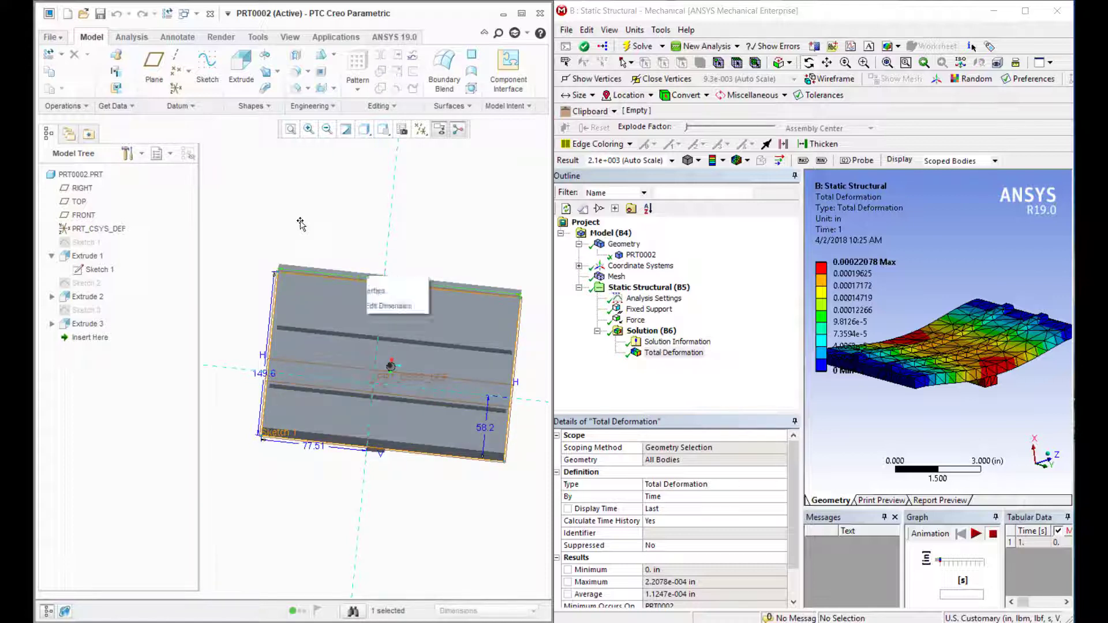
Rename the 178.02 length dimension ANS_Length and the 149.6 width dimension ans_width.
{"action": "left_click", "coordinate": [404, 314]}
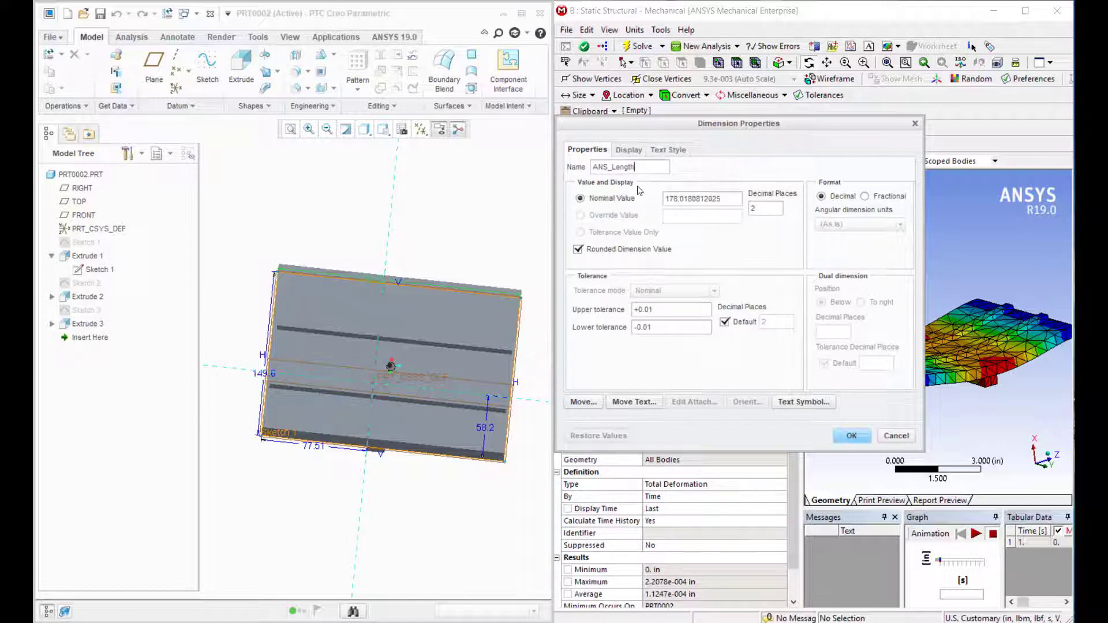
{"action": "left_click", "coordinate": [852, 435]}
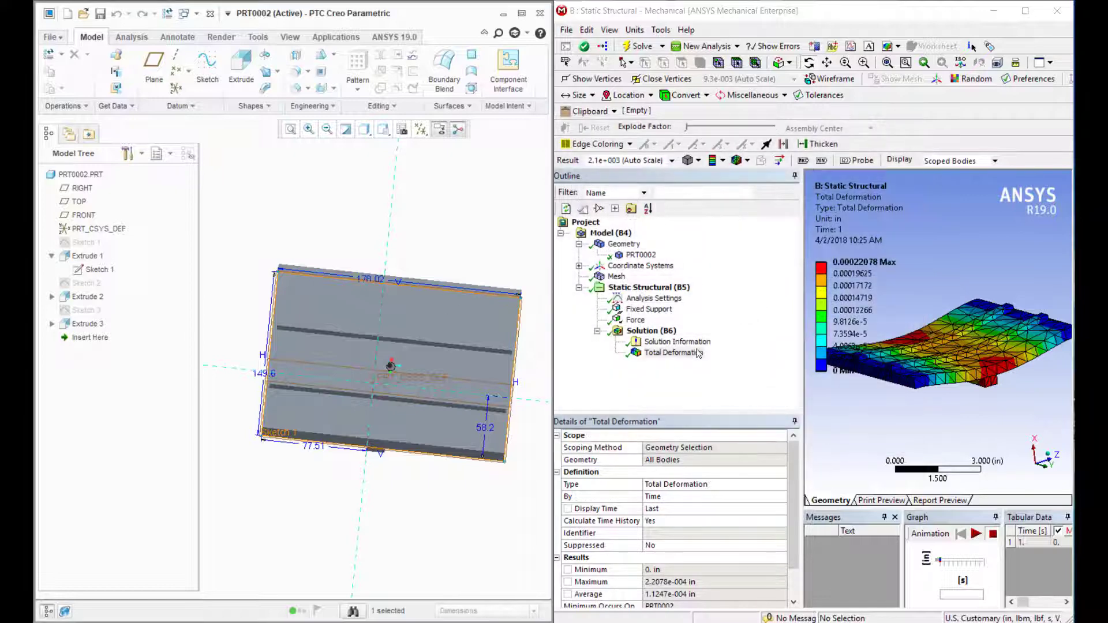
{"action": "left_click", "coordinate": [261, 373]}
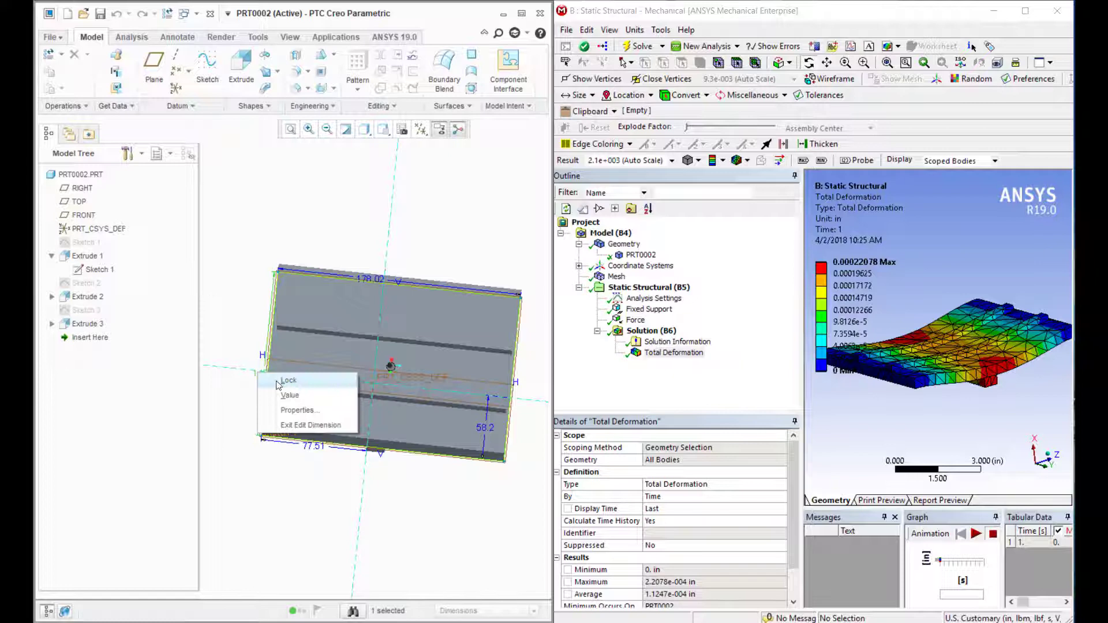
{"action": "left_click", "coordinate": [300, 410]}
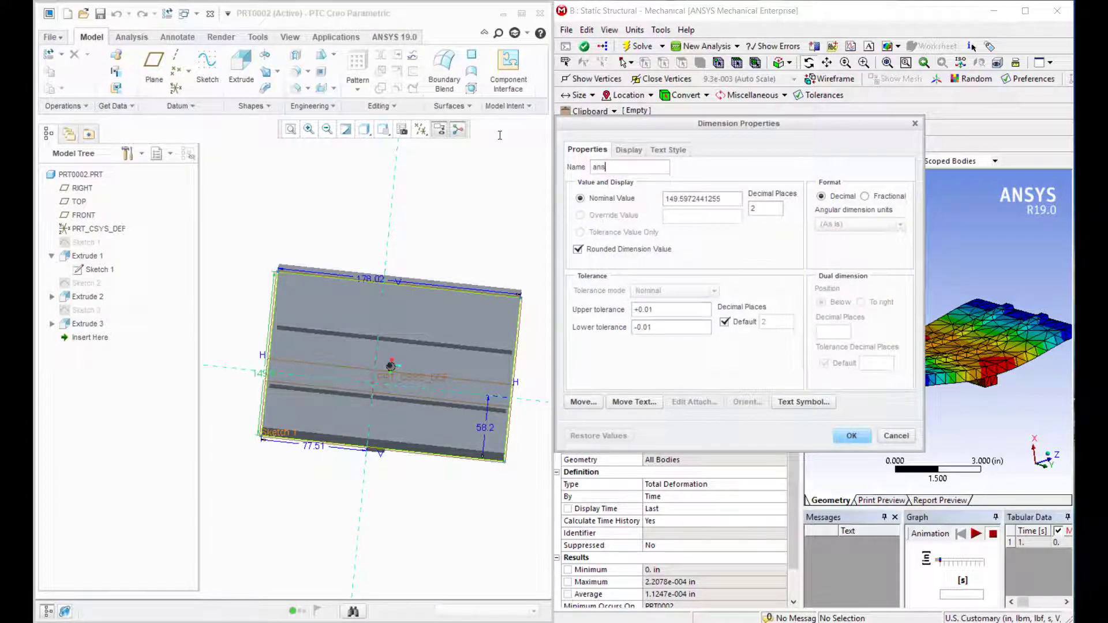
{"action": "type", "text": "ans_width"}
{"action": "left_click", "coordinate": [848, 436]}
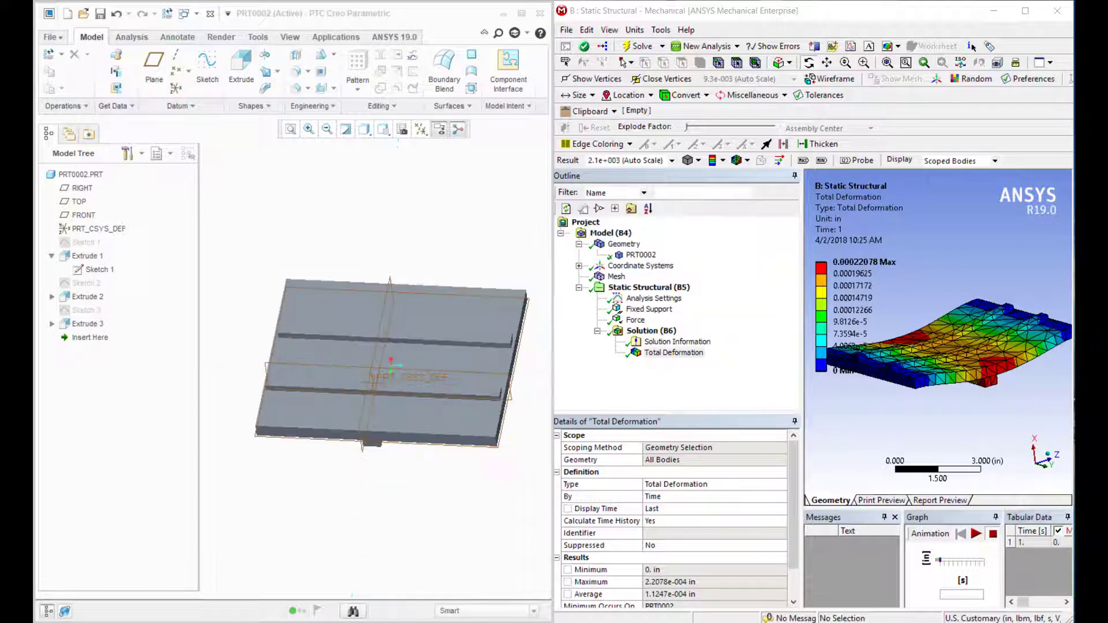
Update geometry from Creo and flag the ans_width and ANS_Length CAD parameters.
{"action": "left_click", "coordinate": [617, 244]}
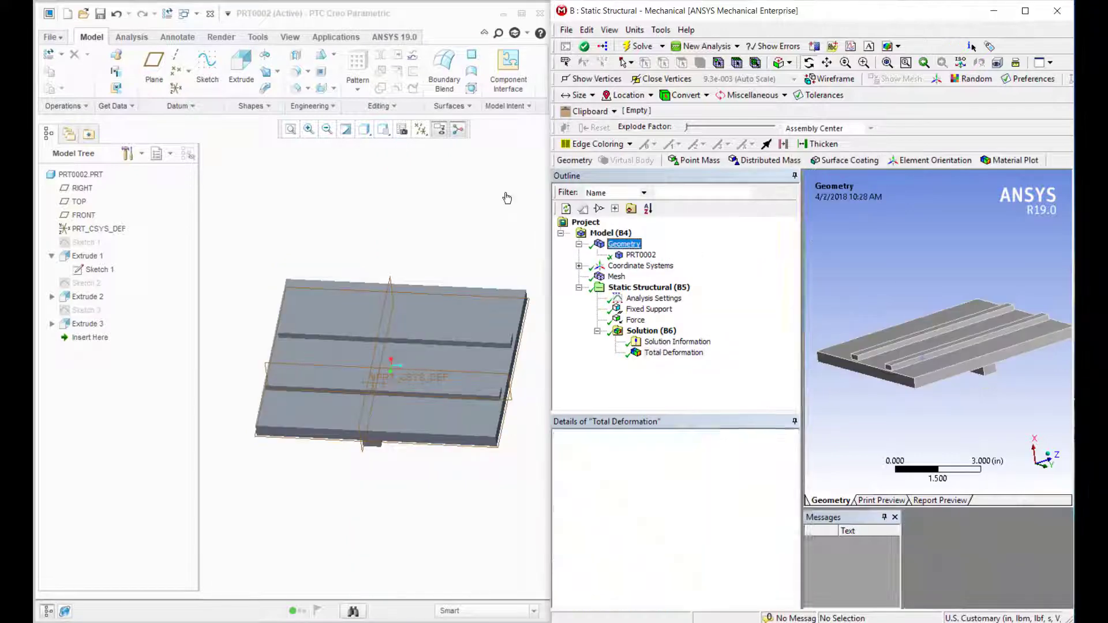
{"action": "right_click", "coordinate": [625, 243]}
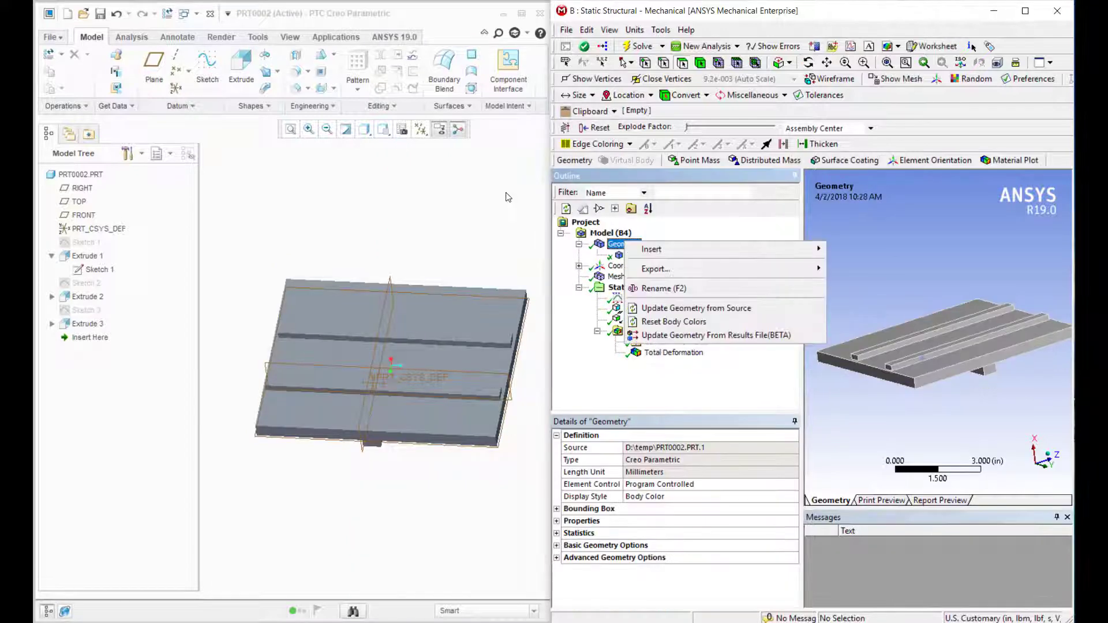
{"action": "left_click", "coordinate": [692, 308]}
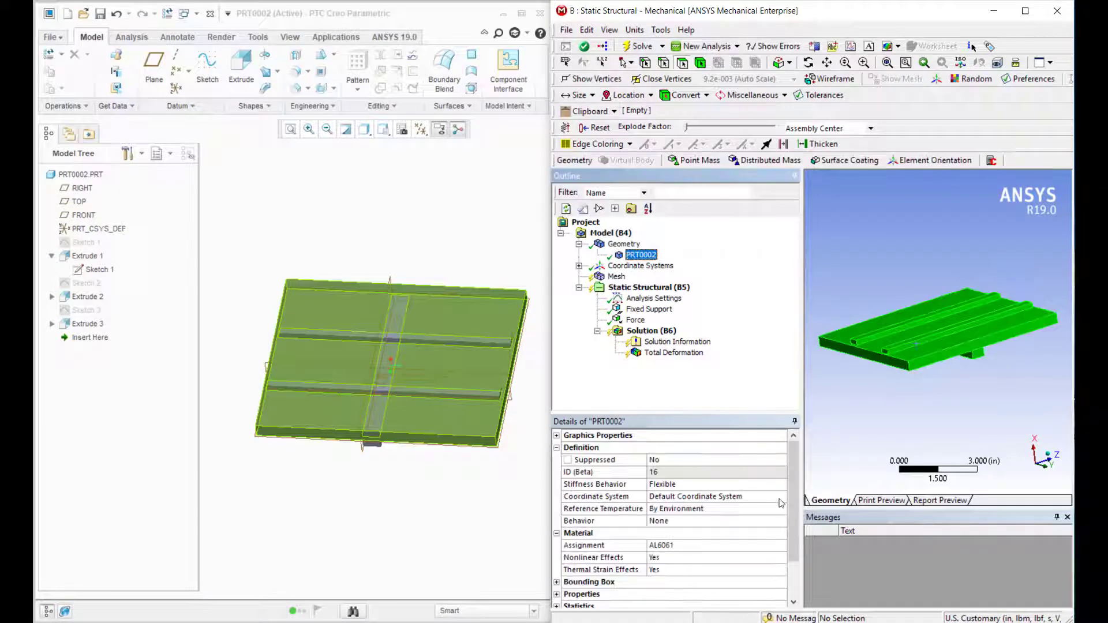
{"action": "left_click", "coordinate": [786, 577]}
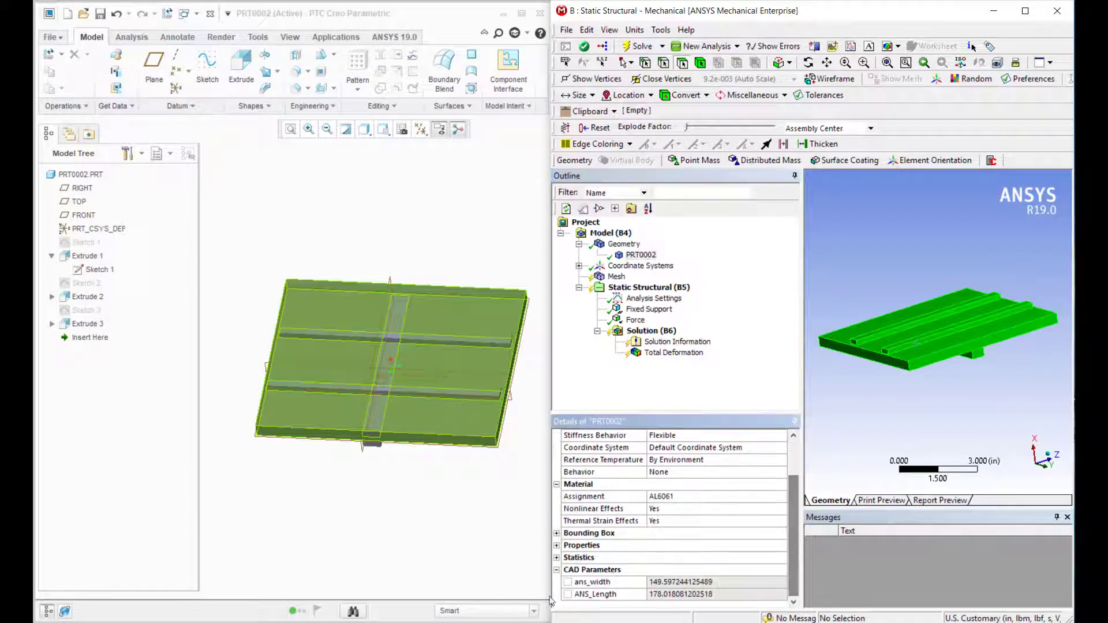
{"action": "left_click", "coordinate": [568, 582]}
{"action": "left_click", "coordinate": [567, 596]}
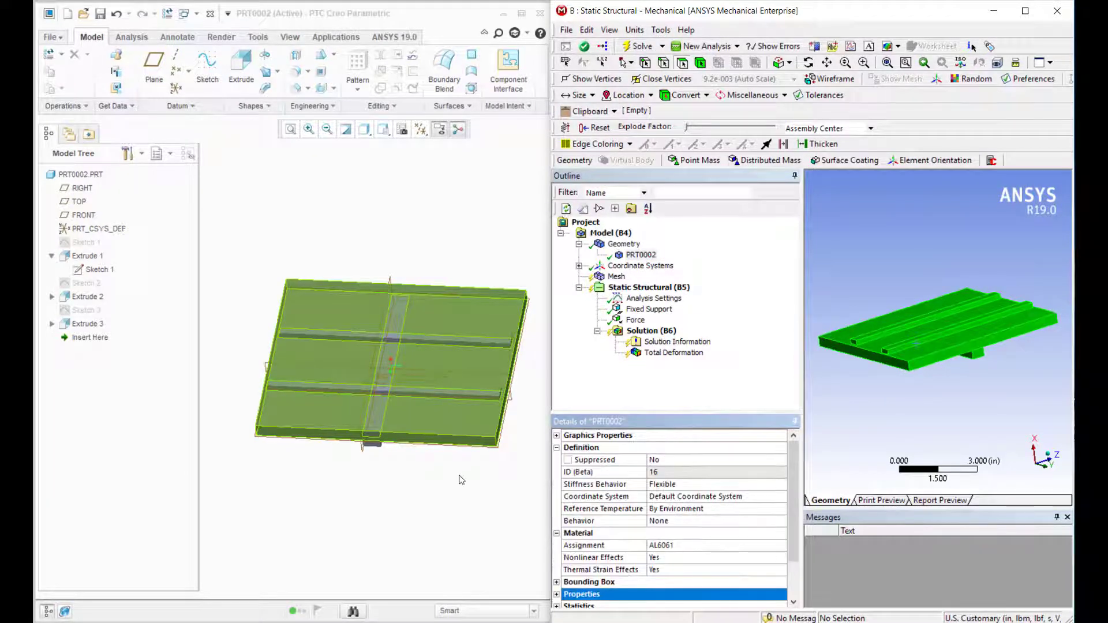
{"action": "left_click", "coordinate": [568, 595]}
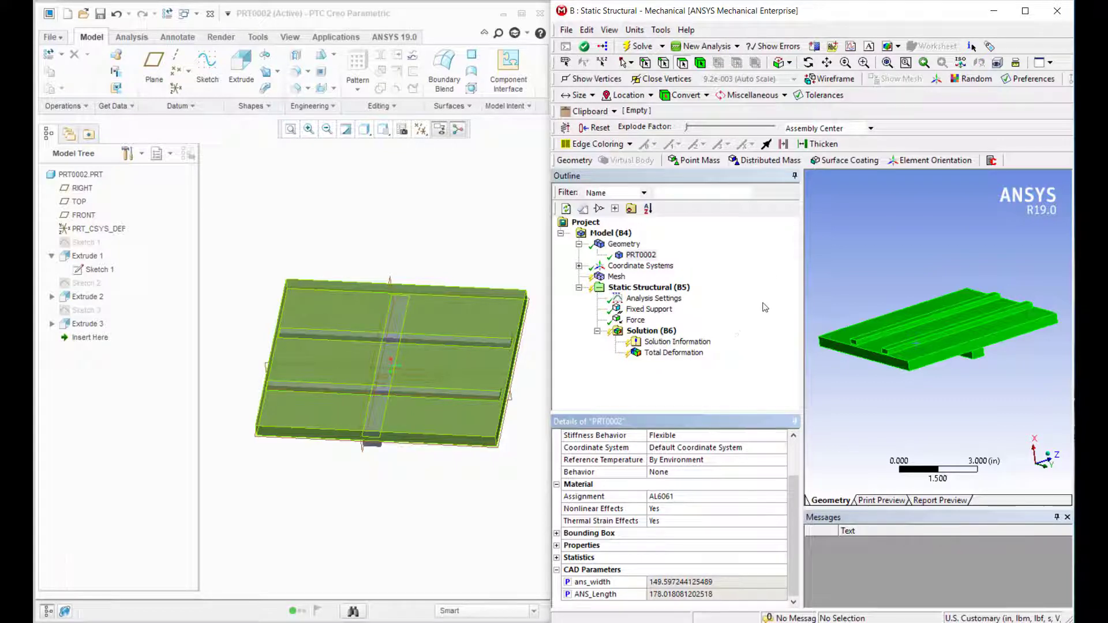
Solve the plate and make maximum total deformation an output parameter.
{"action": "right_click", "coordinate": [652, 331]}
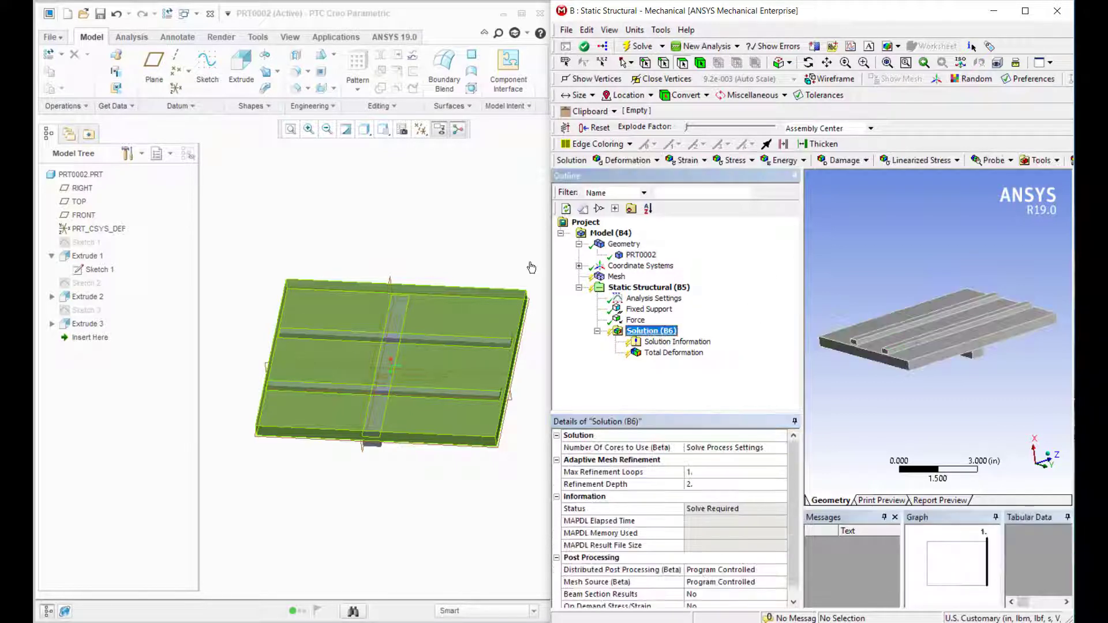
{"action": "key", "text": "Return"}
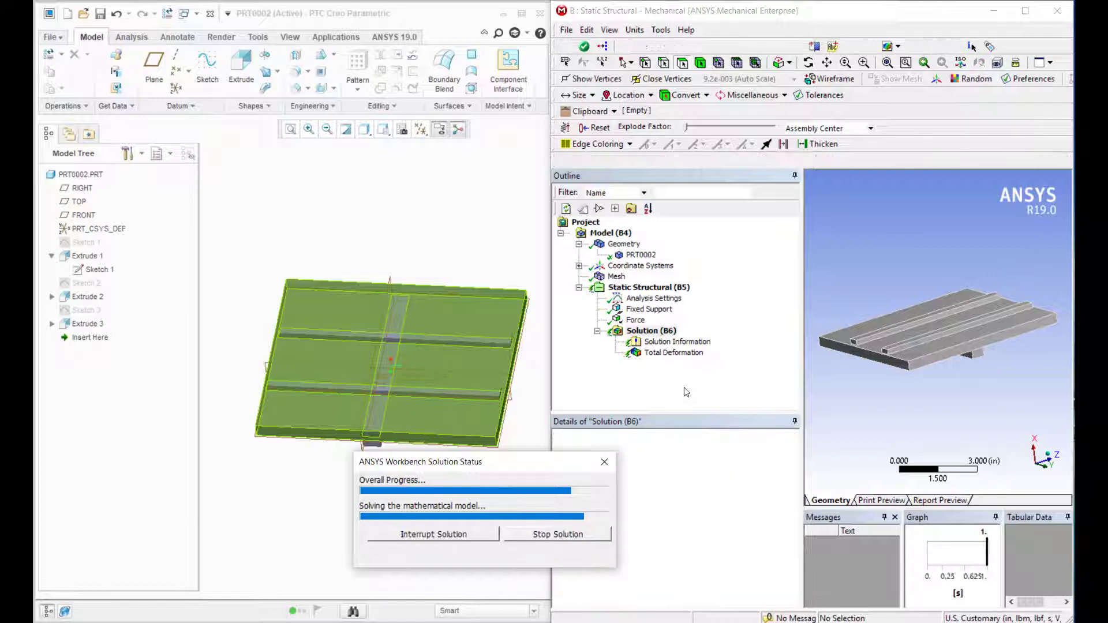
{"action": "key", "text": "alt+Tab"}
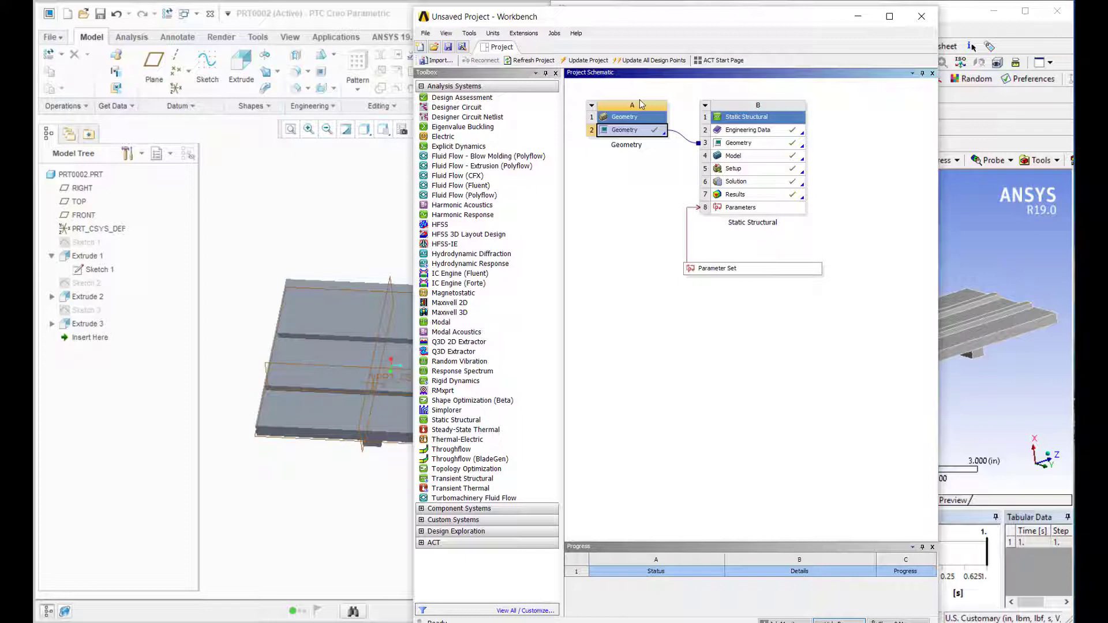
{"action": "left_click", "coordinate": [799, 274]}
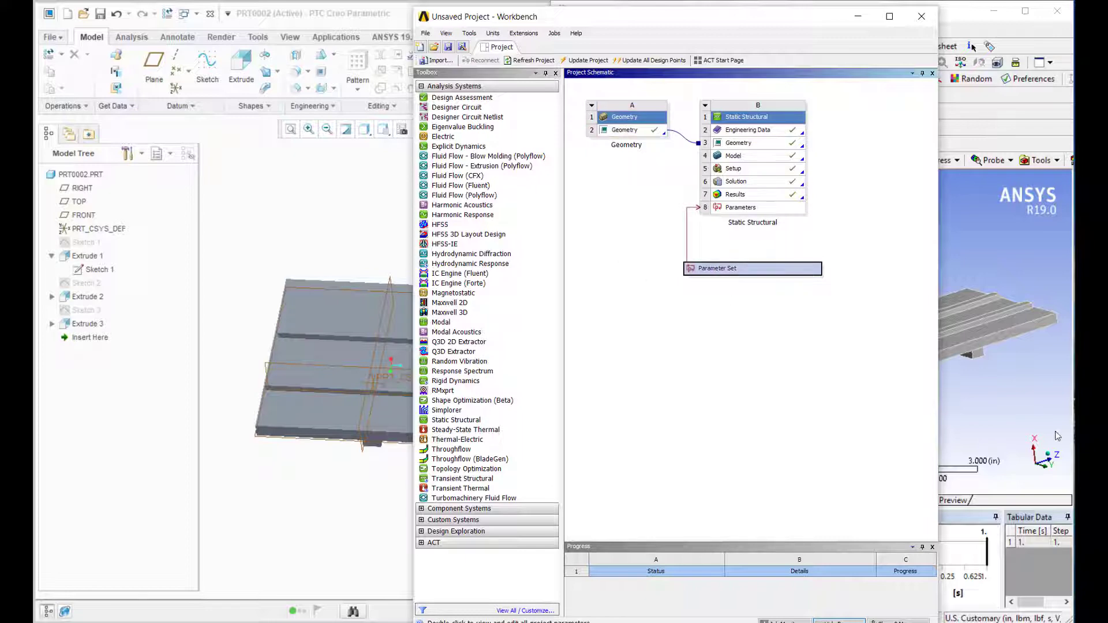
{"action": "left_click", "coordinate": [1019, 415]}
{"action": "left_click", "coordinate": [673, 352]}
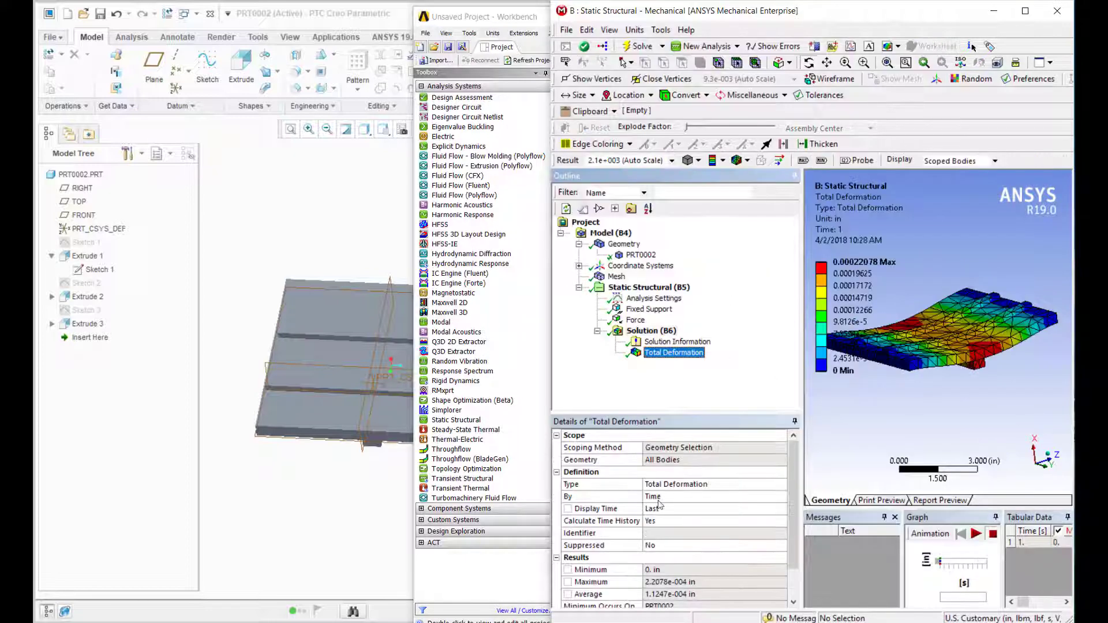
{"action": "left_click", "coordinate": [568, 582]}
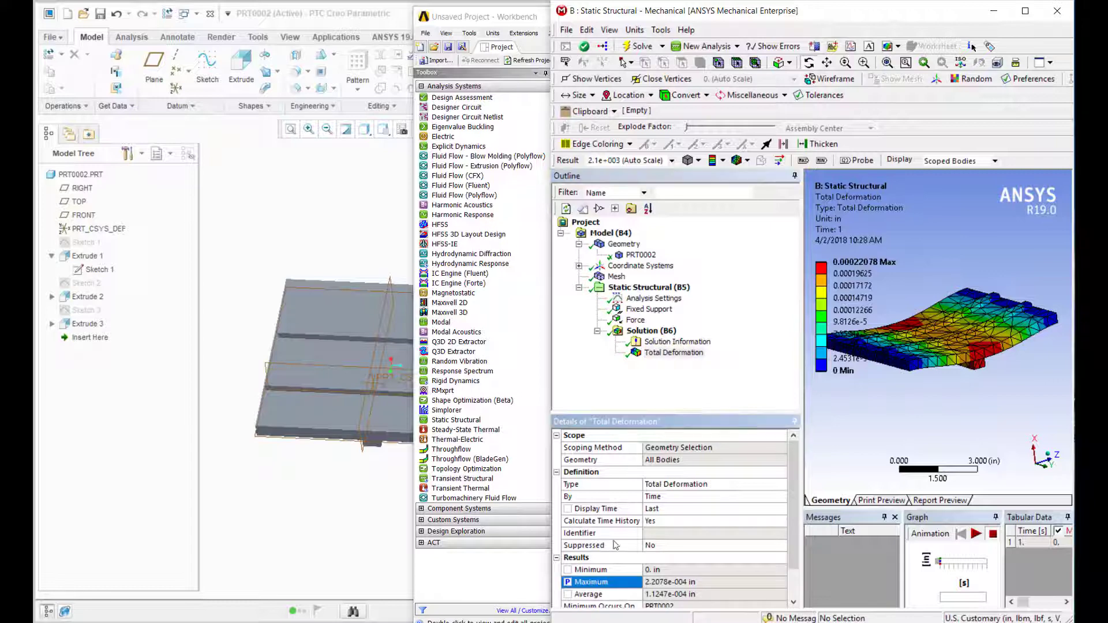
Add an Equivalent Stress result with its maximum parameterized, and parameterize the force magnitude.
{"action": "scroll", "coordinate": [681, 559], "scroll_direction": "down", "scroll_amount": 1}
{"action": "right_click", "coordinate": [642, 330]}
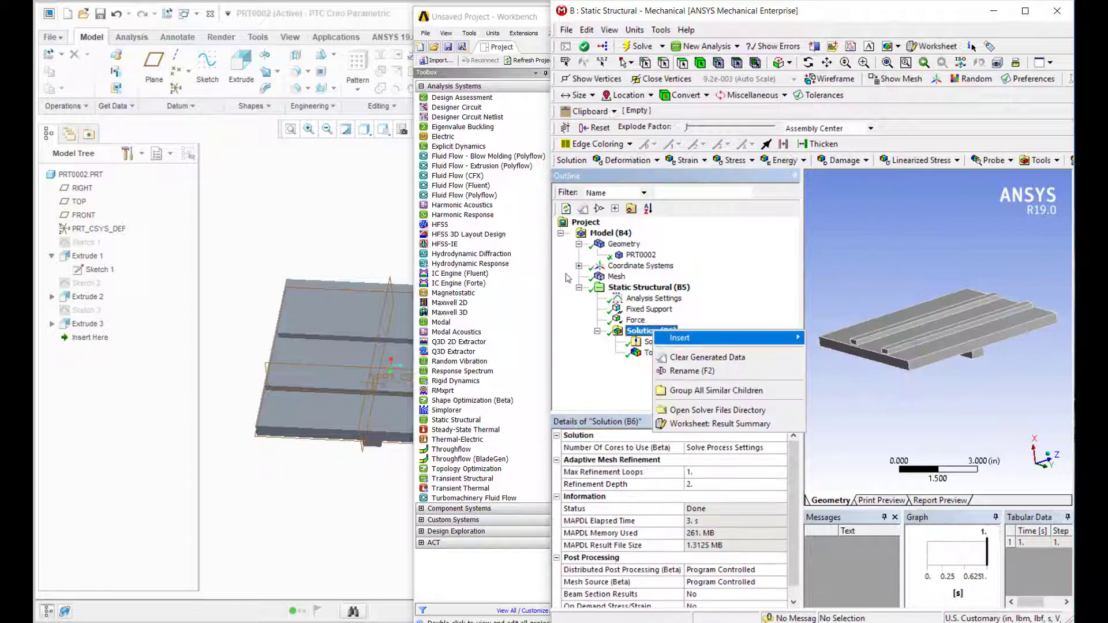
{"action": "mouse_move", "coordinate": [727, 337]}
{"action": "mouse_move", "coordinate": [831, 364]}
{"action": "left_click", "coordinate": [976, 365]}
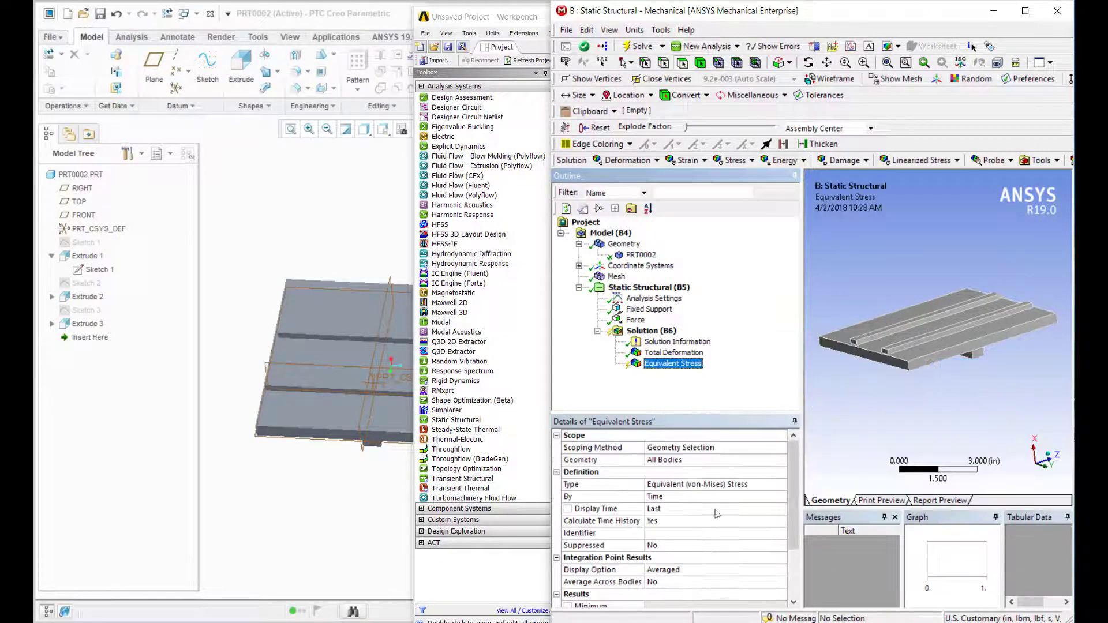
{"action": "scroll", "coordinate": [684, 541], "scroll_direction": "down", "scroll_amount": 1}
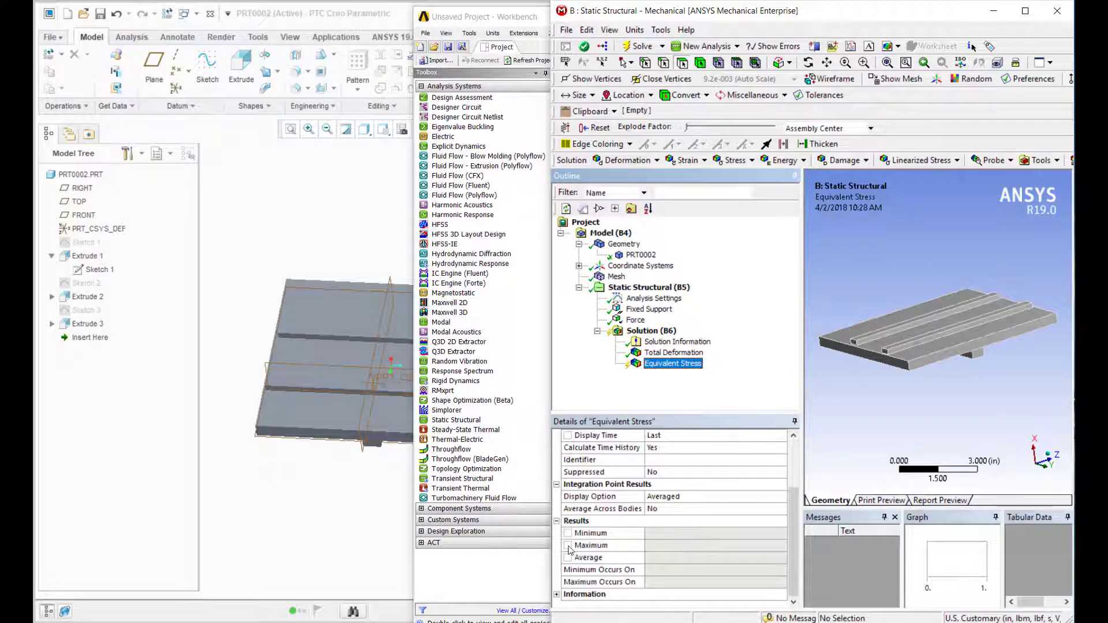
{"action": "left_click", "coordinate": [568, 545]}
{"action": "left_click", "coordinate": [635, 319]}
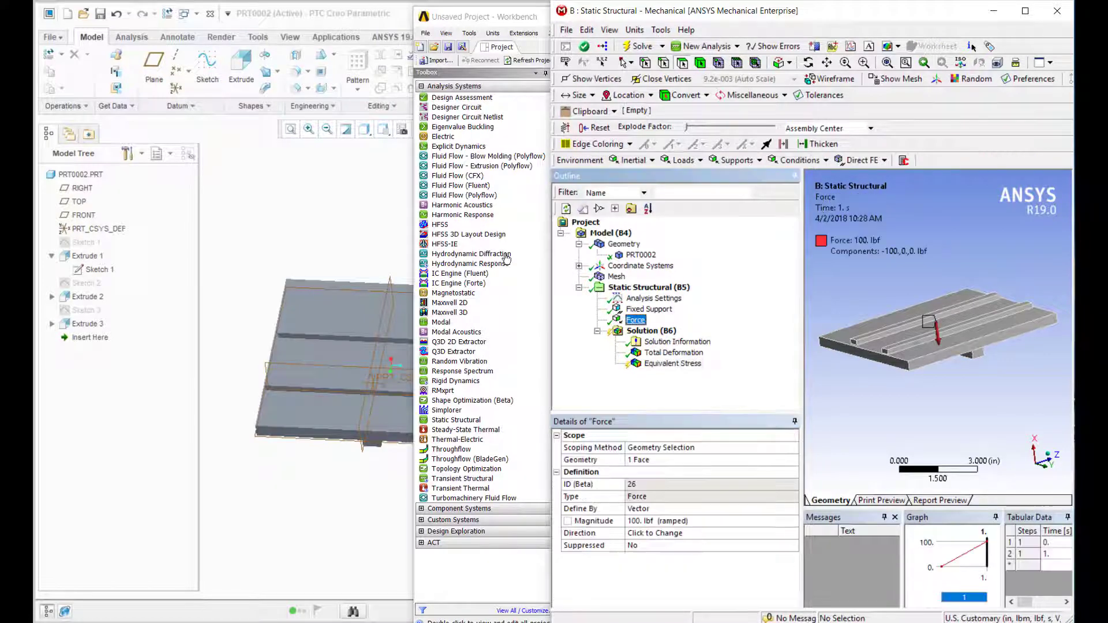
{"action": "left_click", "coordinate": [569, 521]}
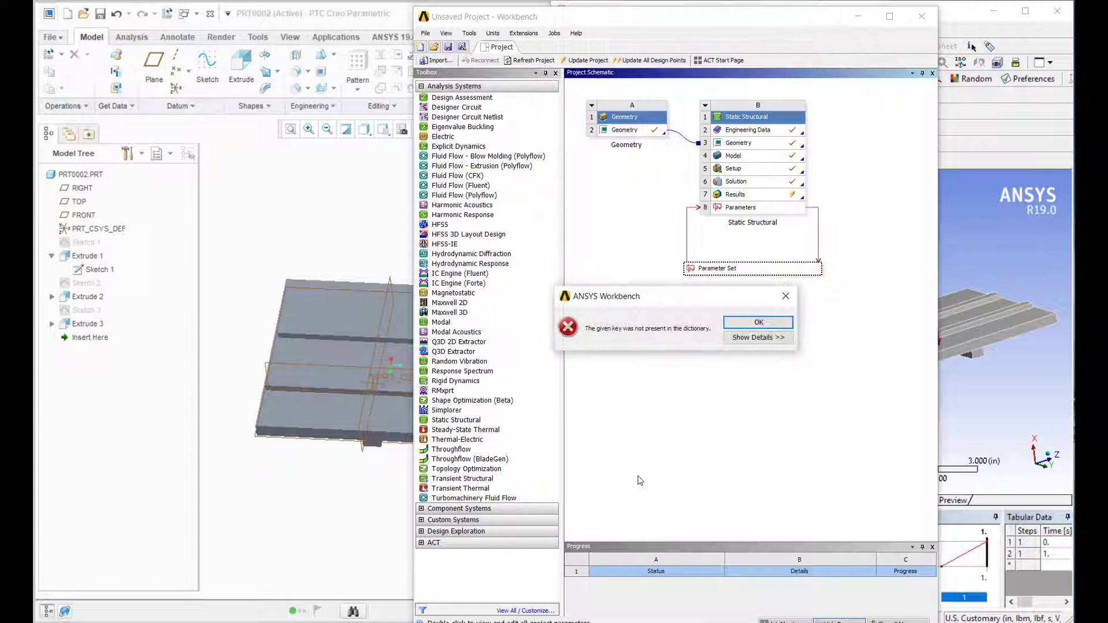
Enter a new design point row: ans_width 100, ANS_Length 150, force magnitude 75 lbf.
{"action": "left_click", "coordinate": [773, 327]}
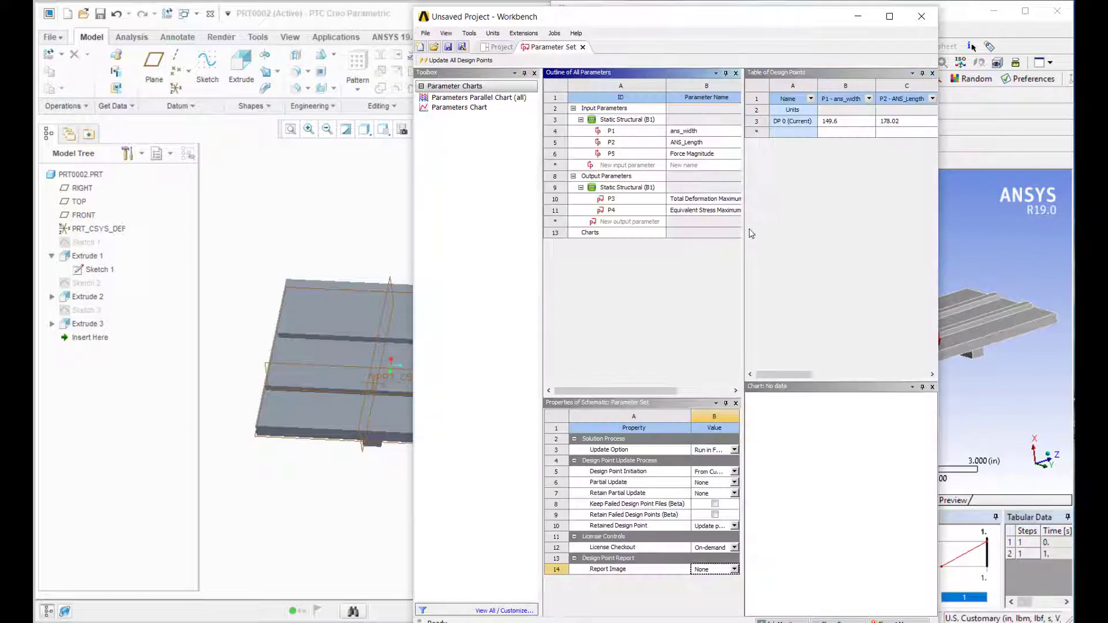
{"action": "double_click", "coordinate": [757, 17]}
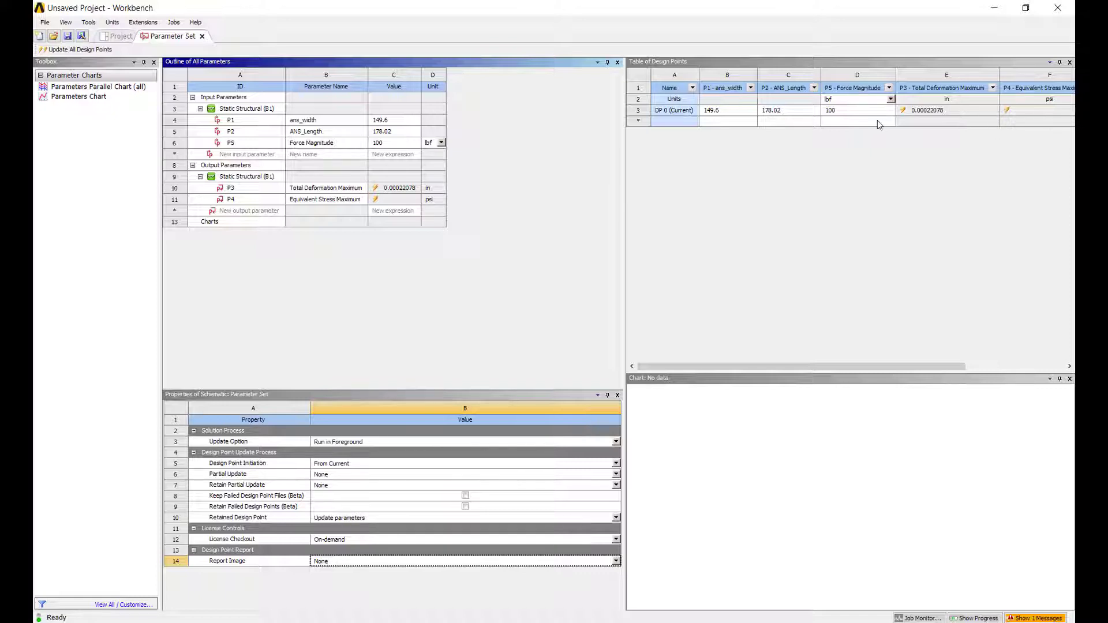
{"action": "left_click", "coordinate": [722, 122]}
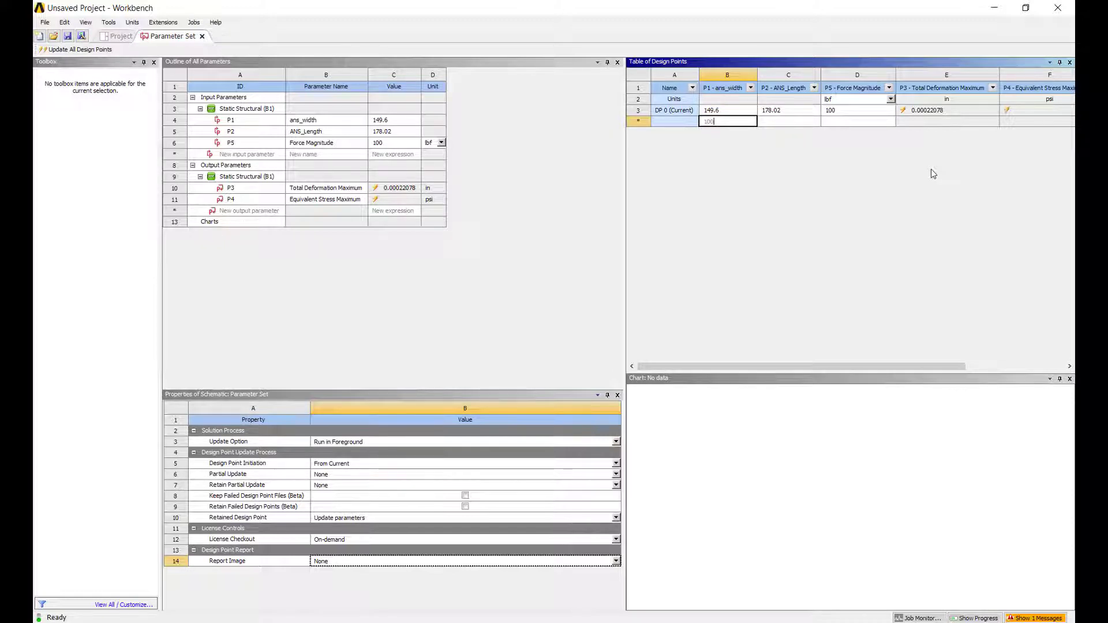
{"action": "key", "text": "Tab"}
{"action": "type", "text": "150"}
{"action": "key", "text": "Tab"}
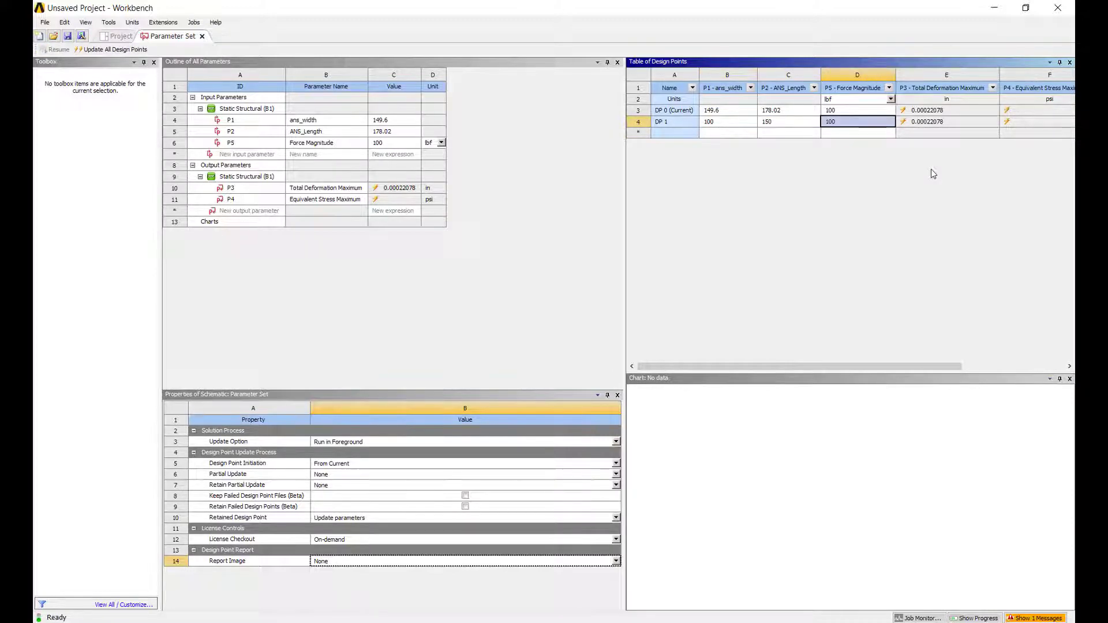
{"action": "type", "text": "75"}
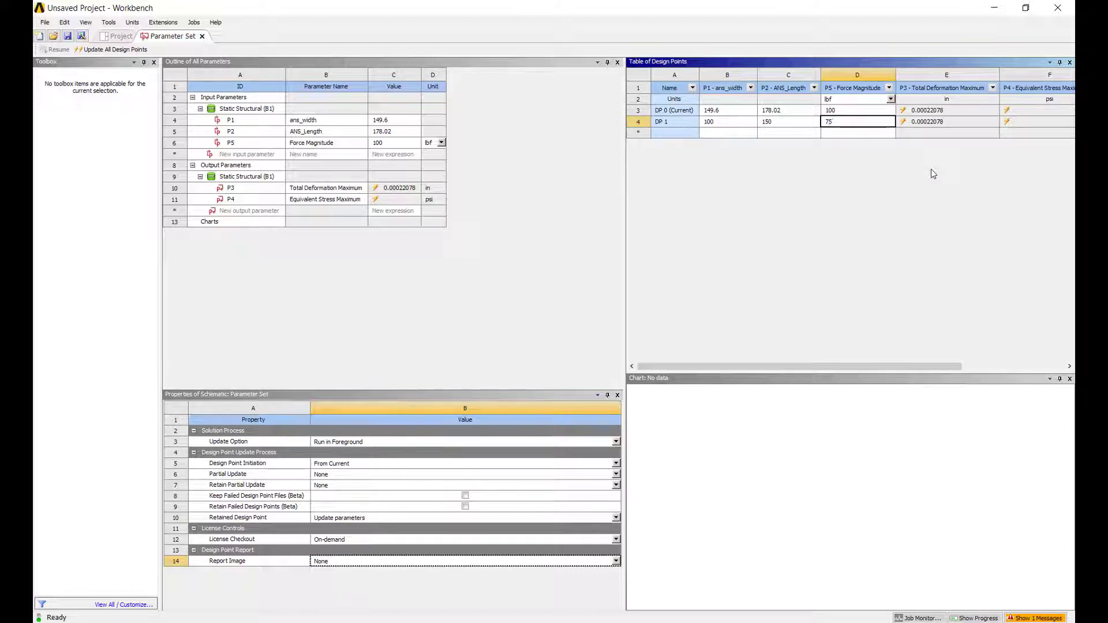
{"action": "key", "text": "Return"}
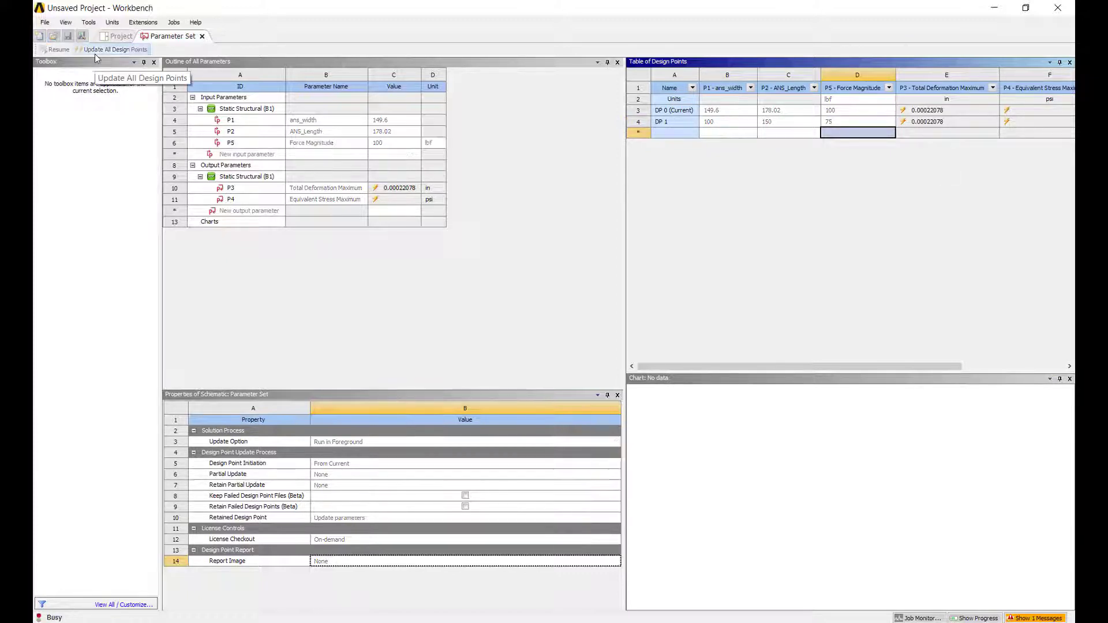
Update all design points, giving DP 1 0.00014892 in deformation and 319.93 psi stress.
{"action": "left_click", "coordinate": [94, 52]}
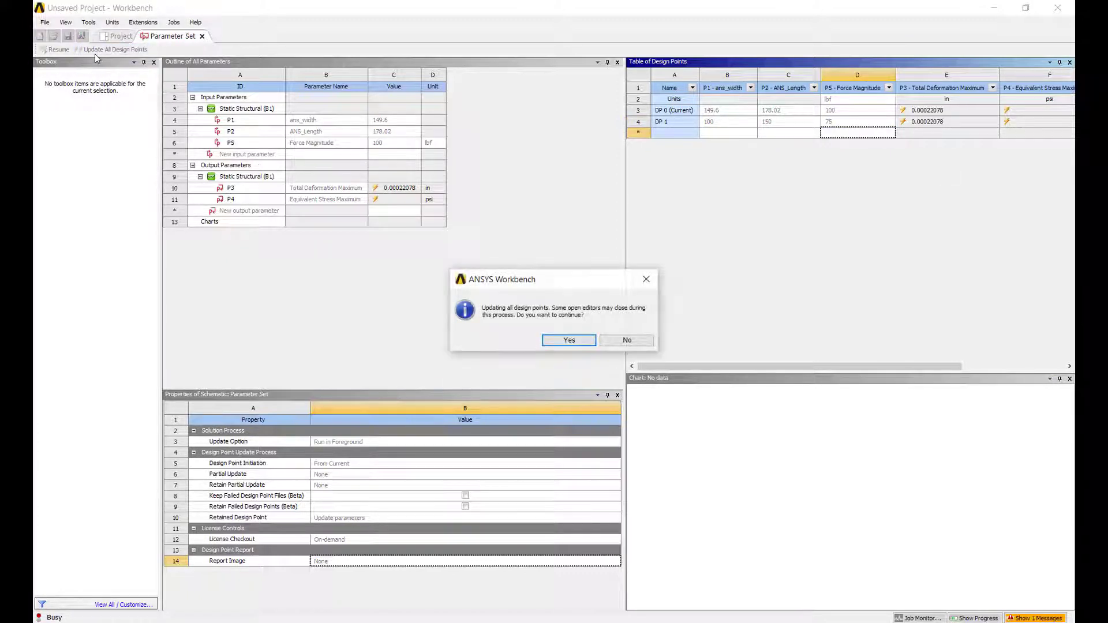
{"action": "left_click", "coordinate": [572, 340]}
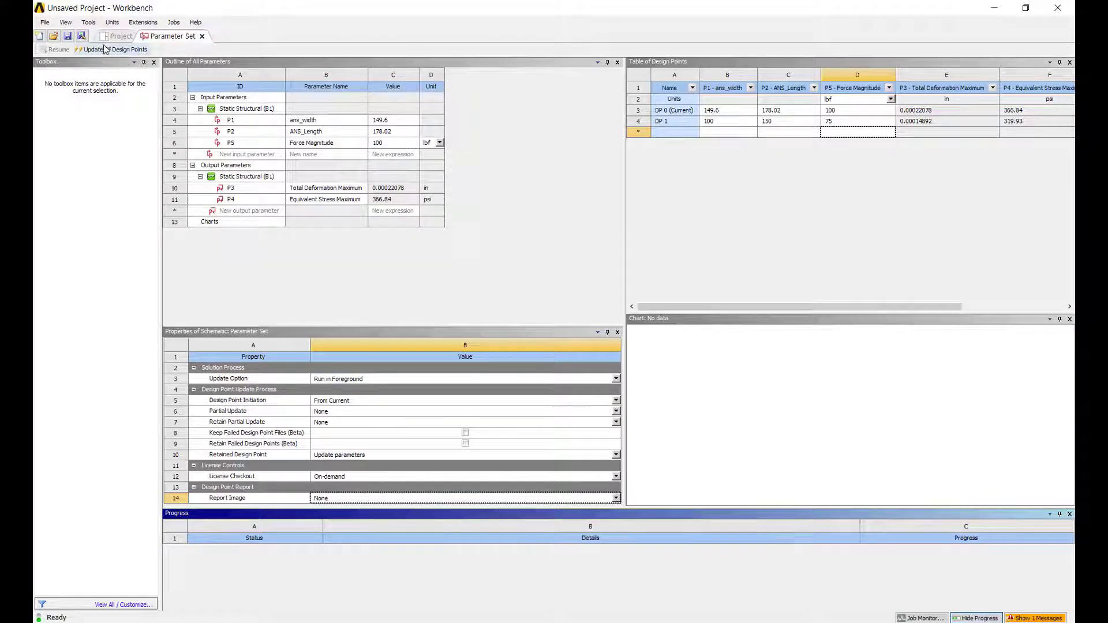
{"action": "left_click", "coordinate": [118, 36]}
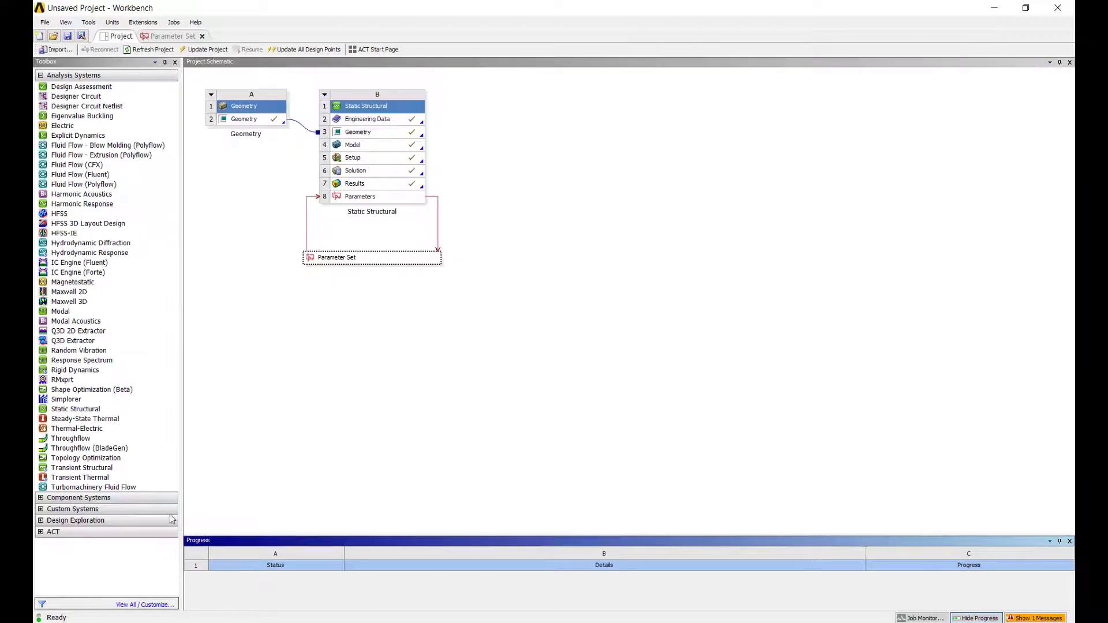
From Design Exploration, place a Response Surface Optimization system beneath the Parameter Set.
{"action": "left_click", "coordinate": [44, 522]}
{"action": "left_click", "coordinate": [41, 521]}
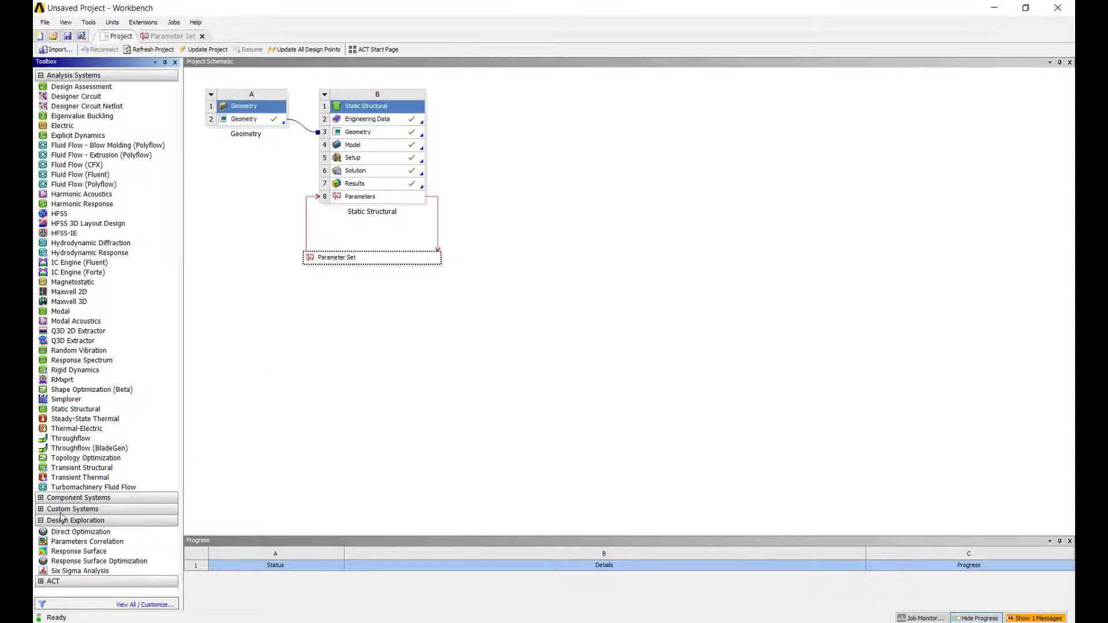
{"action": "left_click_drag", "start_coordinate": [92, 561], "coordinate": [380, 276]}
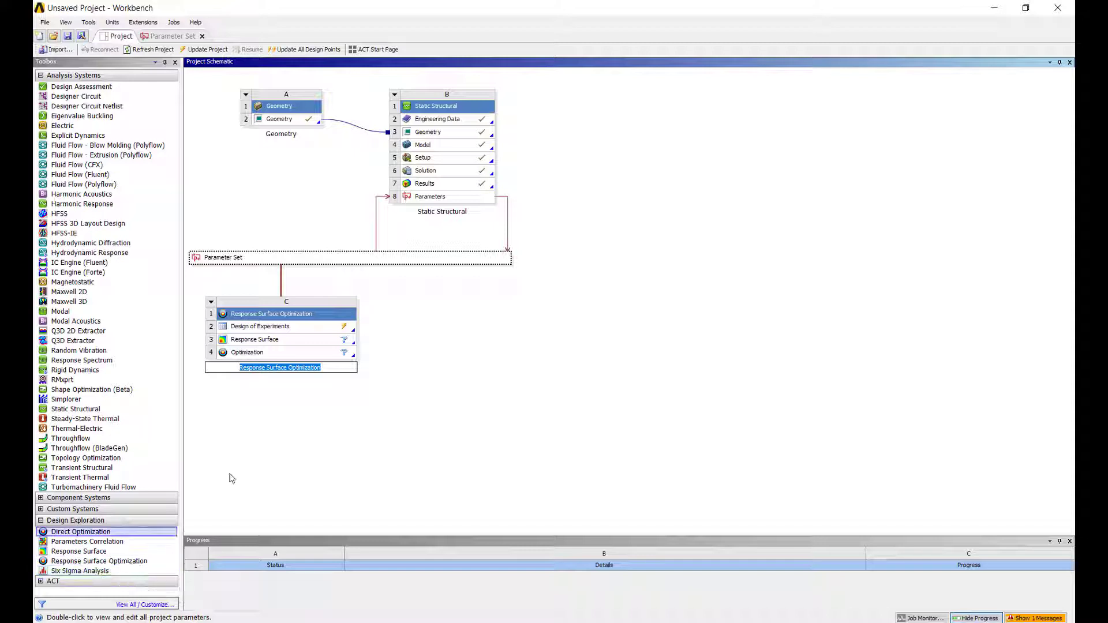
In the Design of Experiments, bound P1 ans_width from 100 to 150.
{"action": "double_click", "coordinate": [305, 328]}
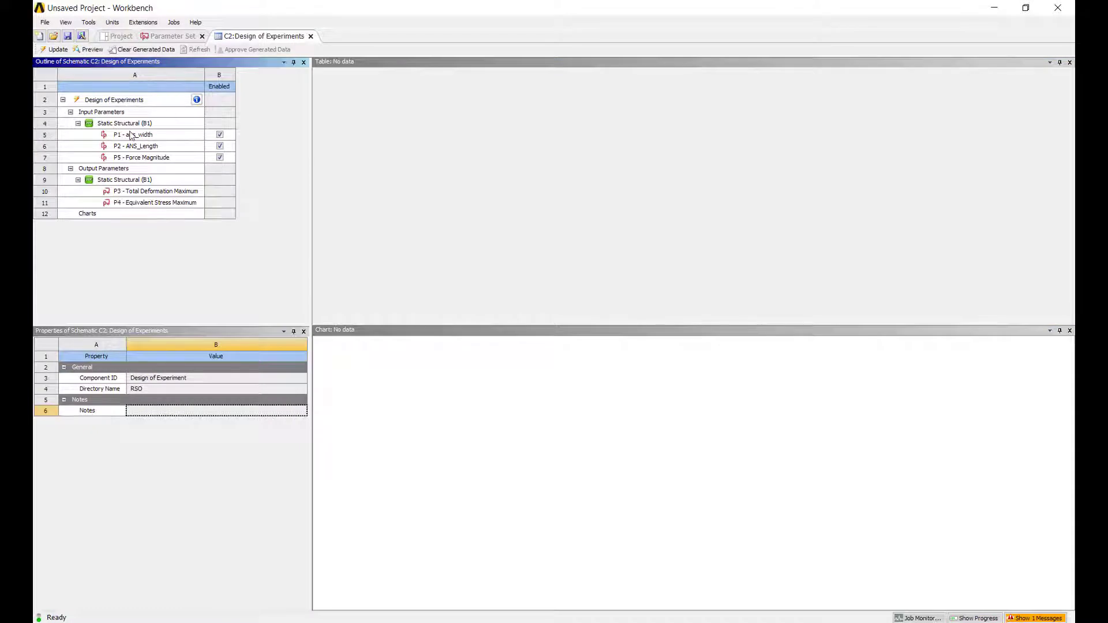
{"action": "left_click", "coordinate": [132, 135]}
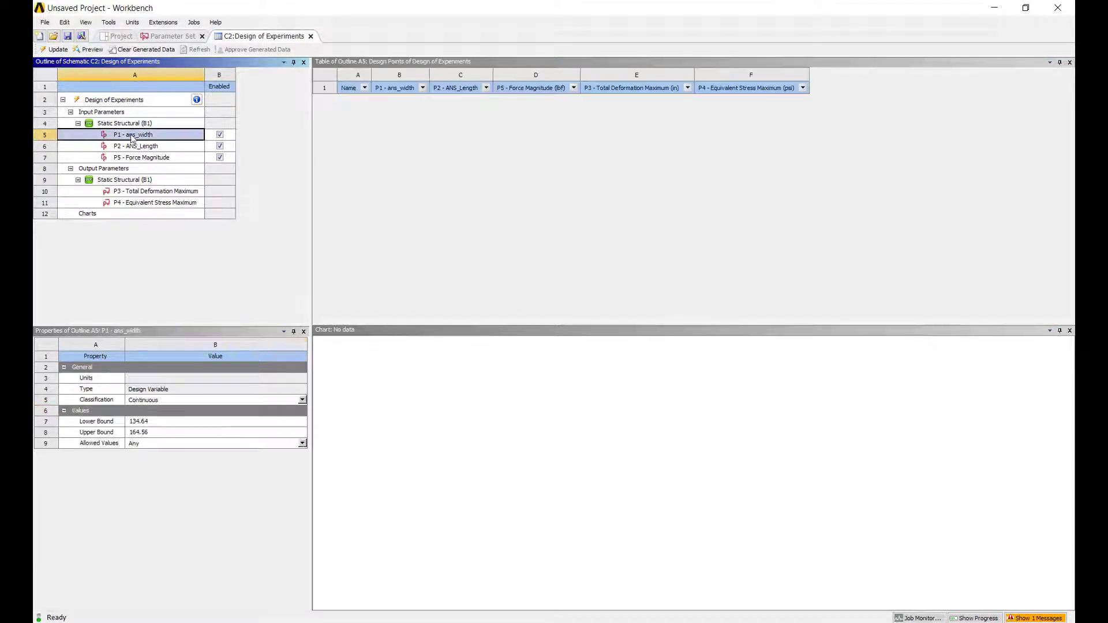
{"action": "left_click", "coordinate": [196, 421]}
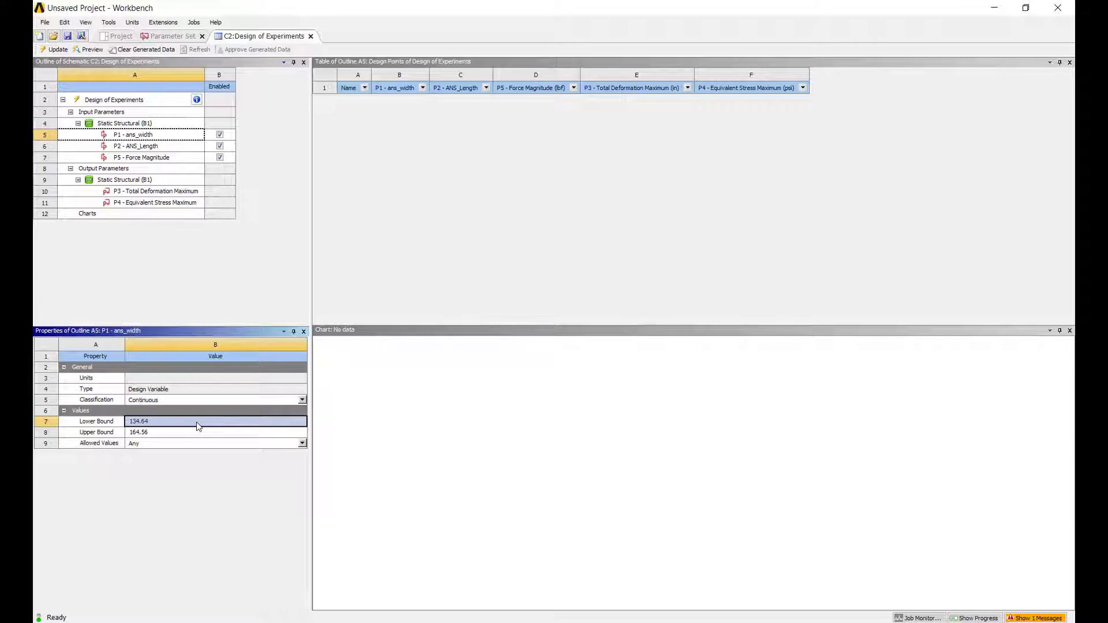
{"action": "type", "text": "100"}
{"action": "key", "text": "Return"}
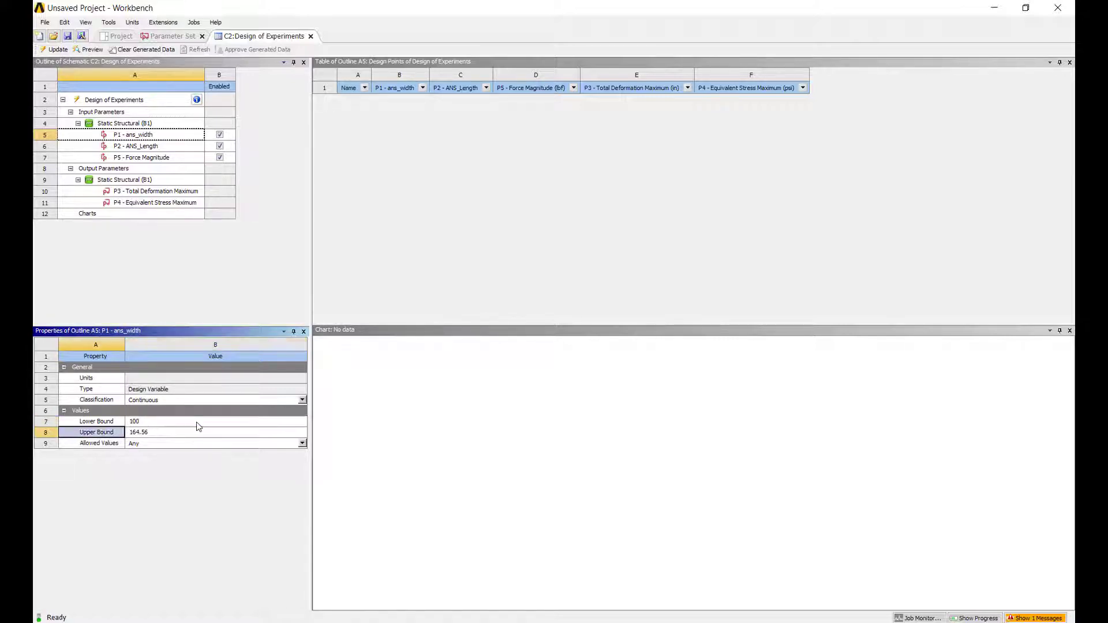
{"action": "left_click", "coordinate": [182, 436]}
{"action": "type", "text": "150"}
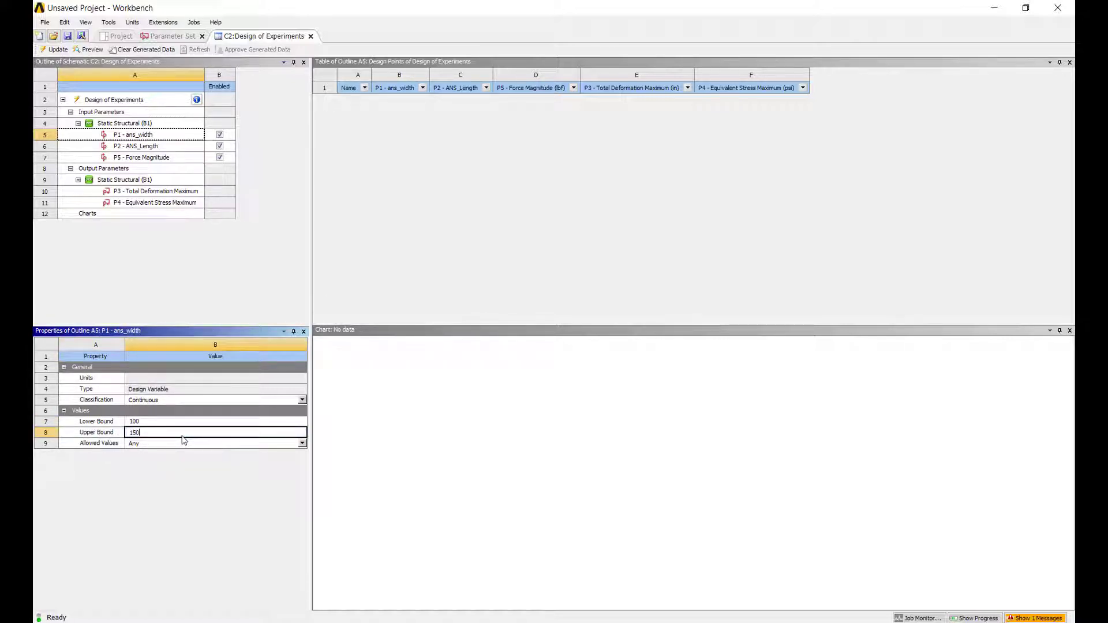
{"action": "key", "text": "Return"}
Bound P2 ANS_Length from 150 to 200 and check the Force Magnitude range.
{"action": "left_click", "coordinate": [160, 148]}
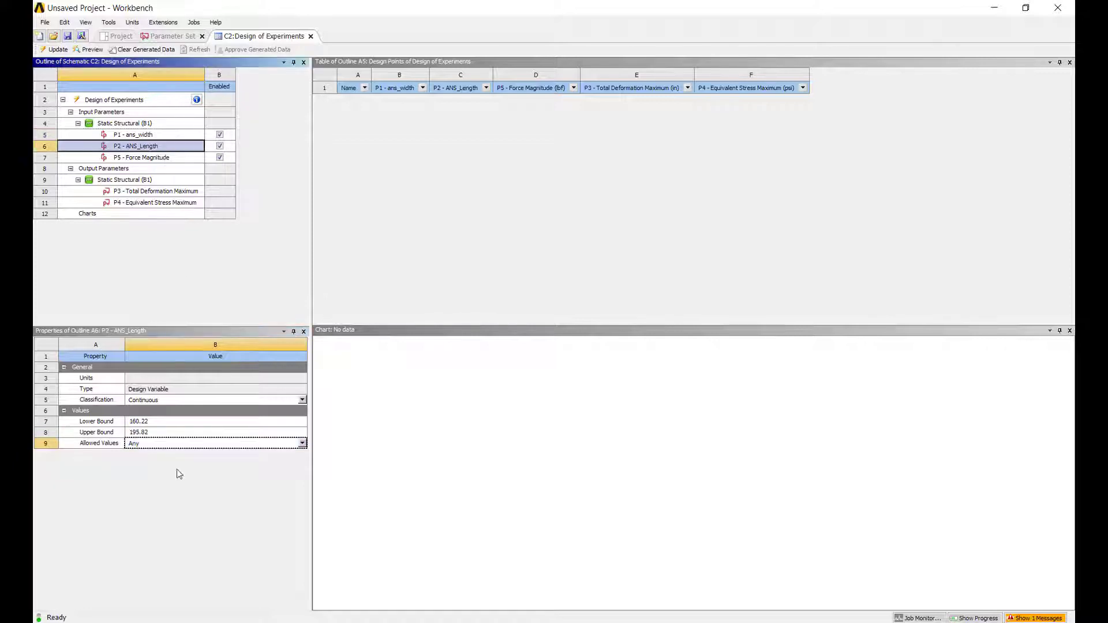
{"action": "left_click", "coordinate": [183, 426]}
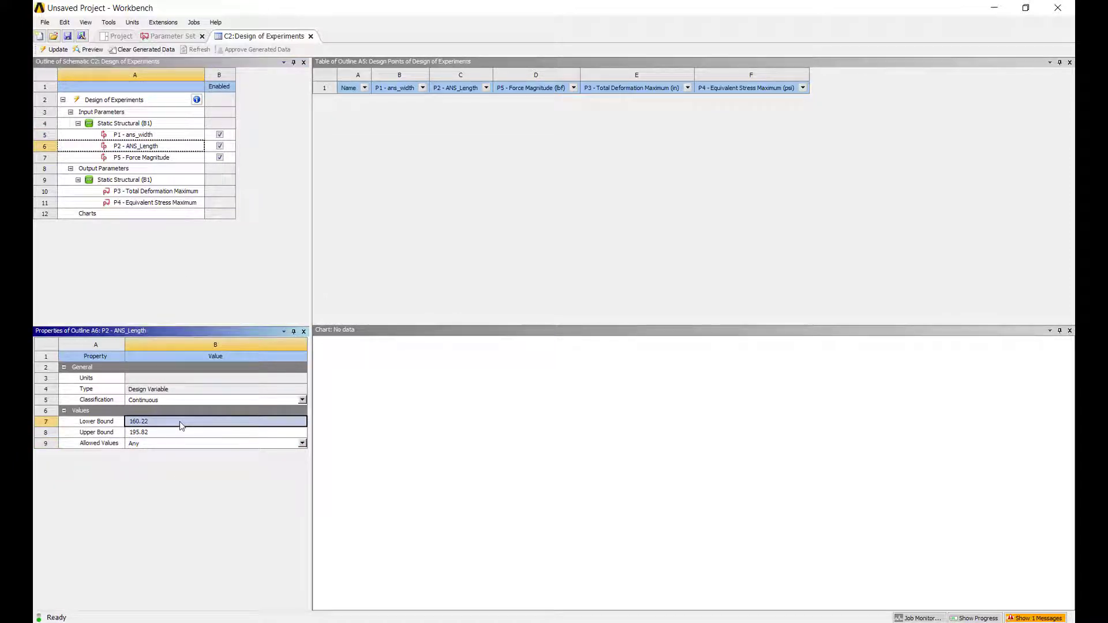
{"action": "type", "text": "150"}
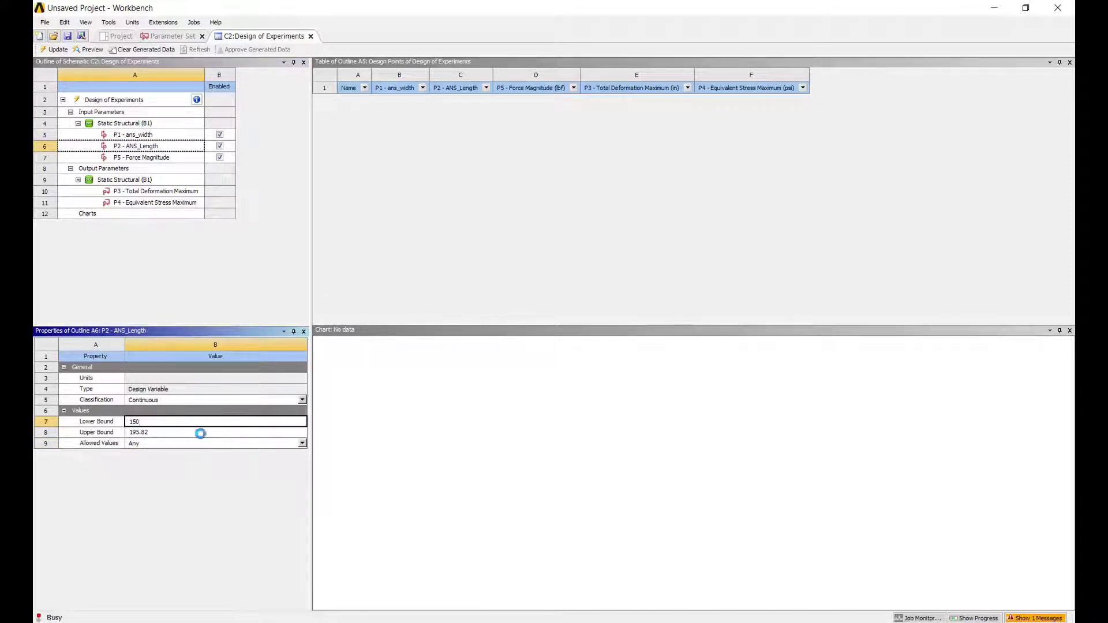
{"action": "left_click", "coordinate": [199, 432]}
{"action": "type", "text": "200"}
{"action": "key", "text": "Return"}
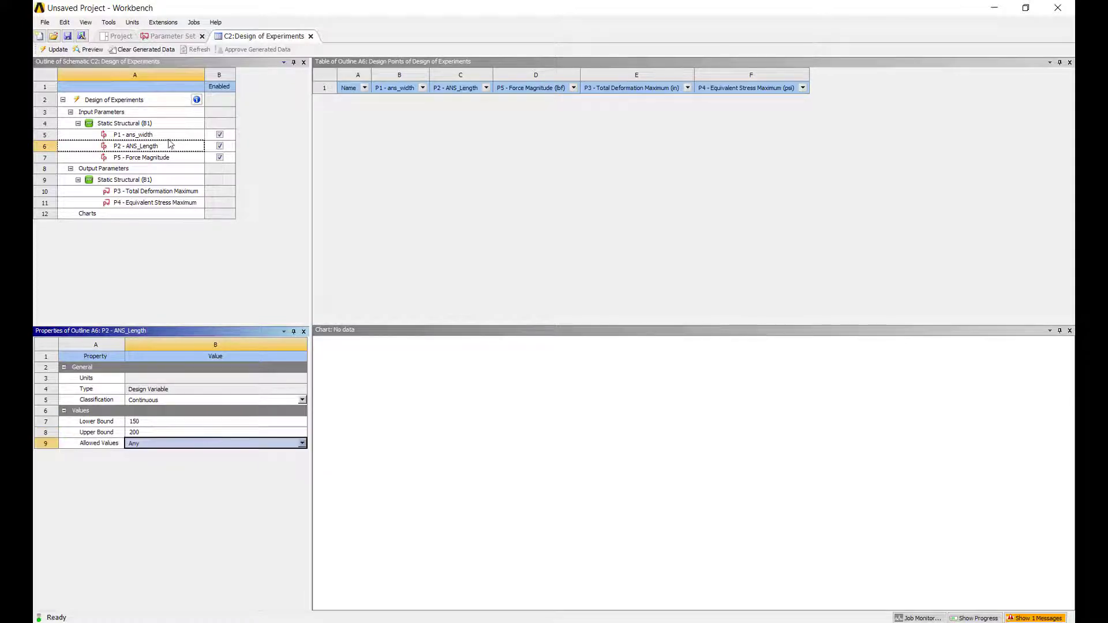
{"action": "left_click", "coordinate": [162, 161]}
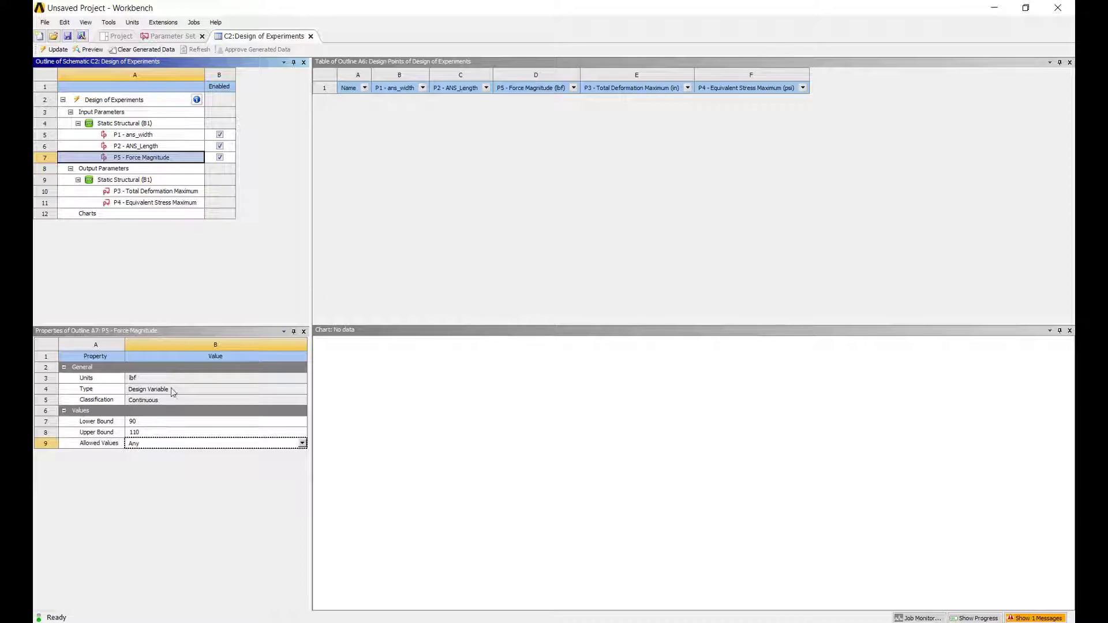
Preview the 15 DOE sample points, then solve them all for deformation and stress.
{"action": "left_click", "coordinate": [92, 49]}
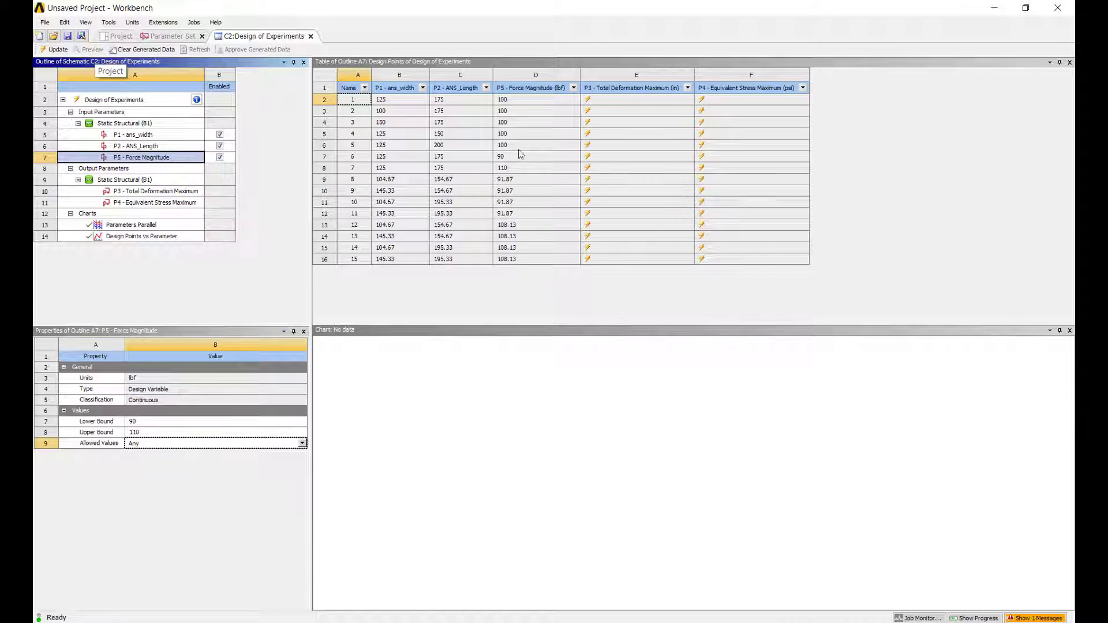
{"action": "left_click", "coordinate": [55, 49]}
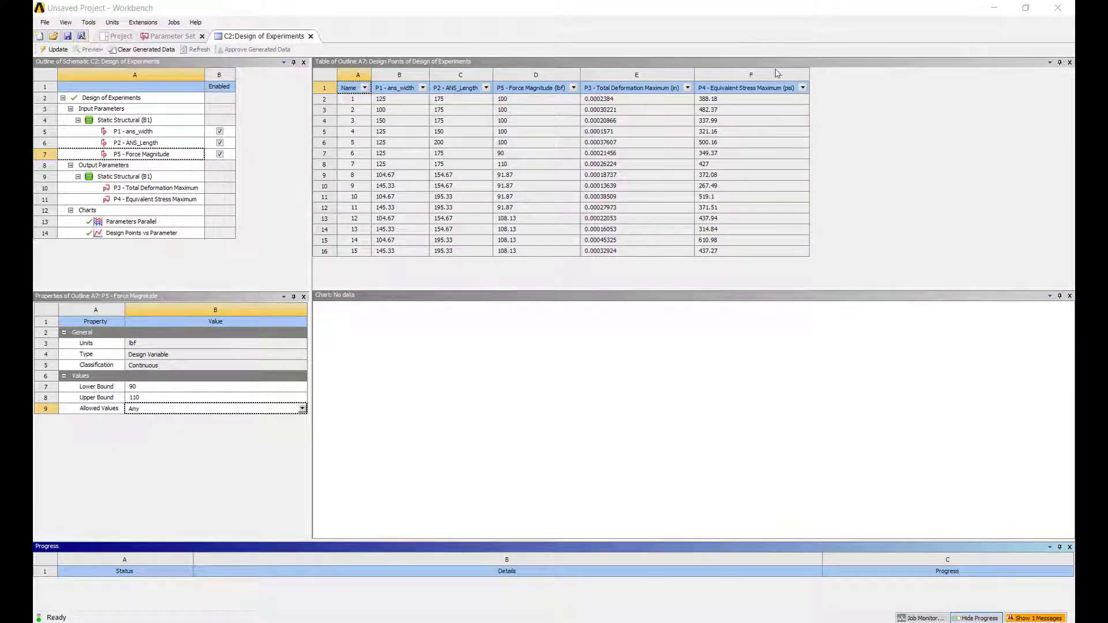
Open the Response Surface component and generate it from the design points.
{"action": "left_click", "coordinate": [118, 35]}
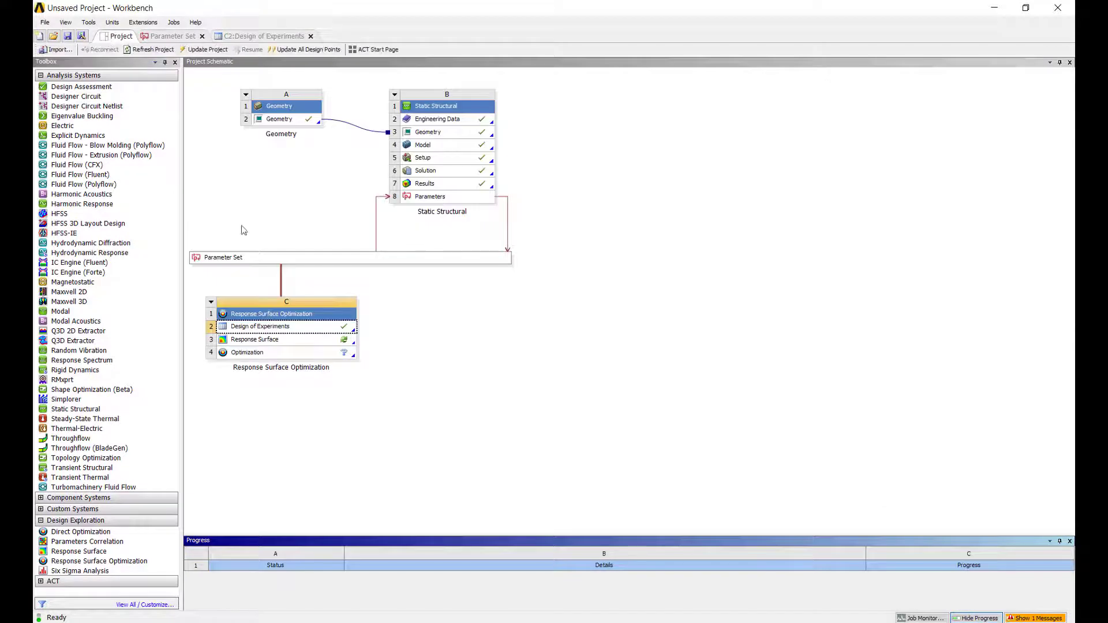
{"action": "double_click", "coordinate": [287, 340]}
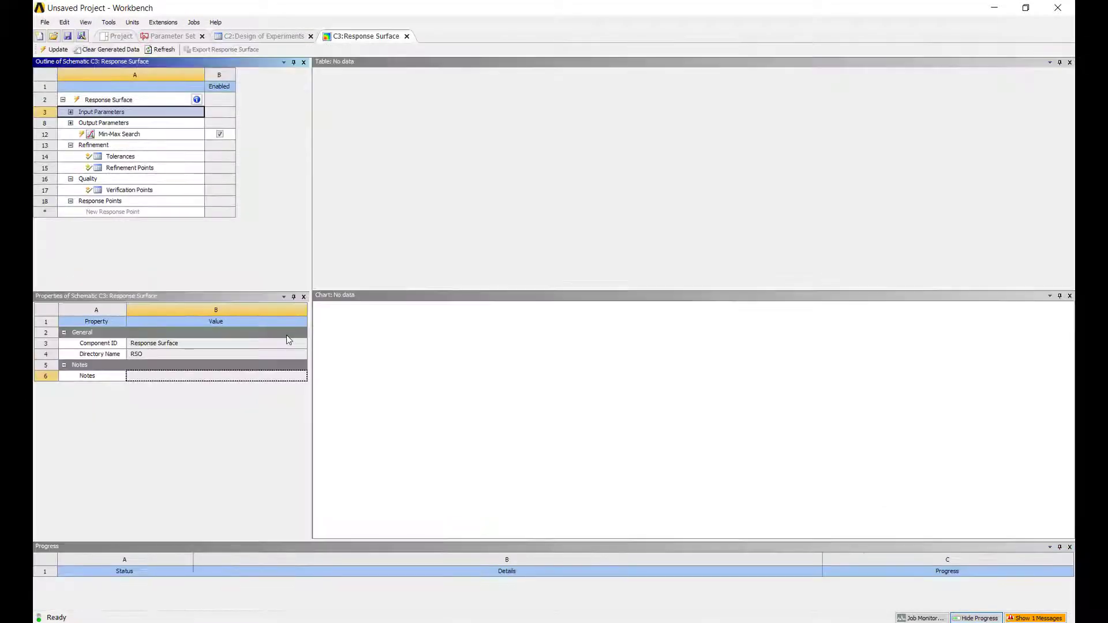
{"action": "left_click", "coordinate": [272, 36]}
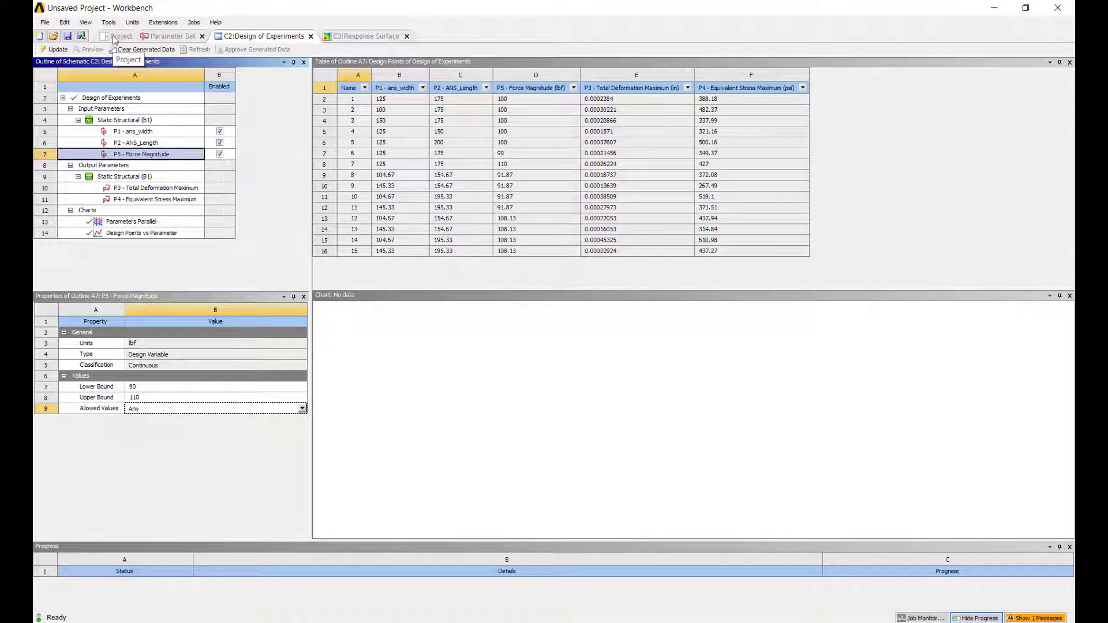
{"action": "left_click", "coordinate": [363, 37]}
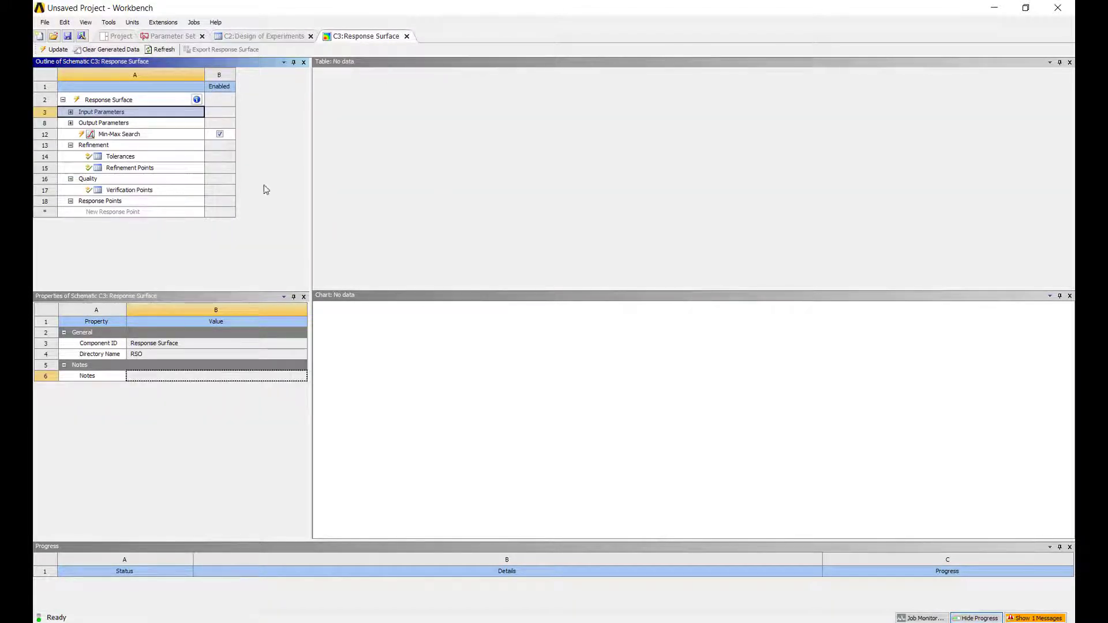
{"action": "left_click", "coordinate": [126, 101]}
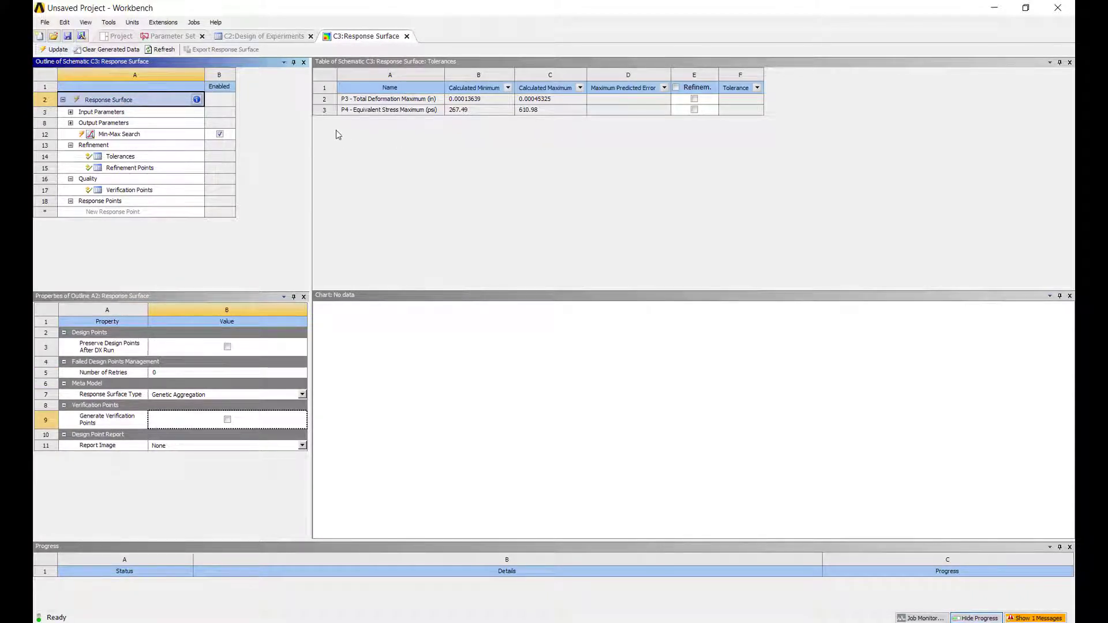
{"action": "left_click", "coordinate": [58, 50]}
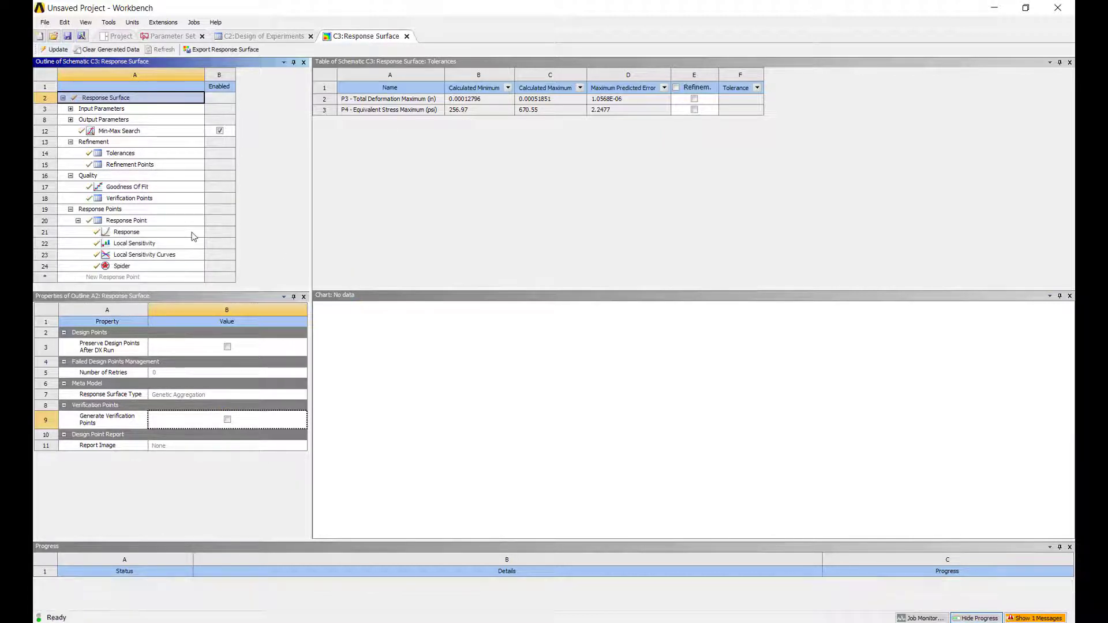
View the total deformation response as a 3D chart and check the goodness of fit.
{"action": "left_click", "coordinate": [141, 234]}
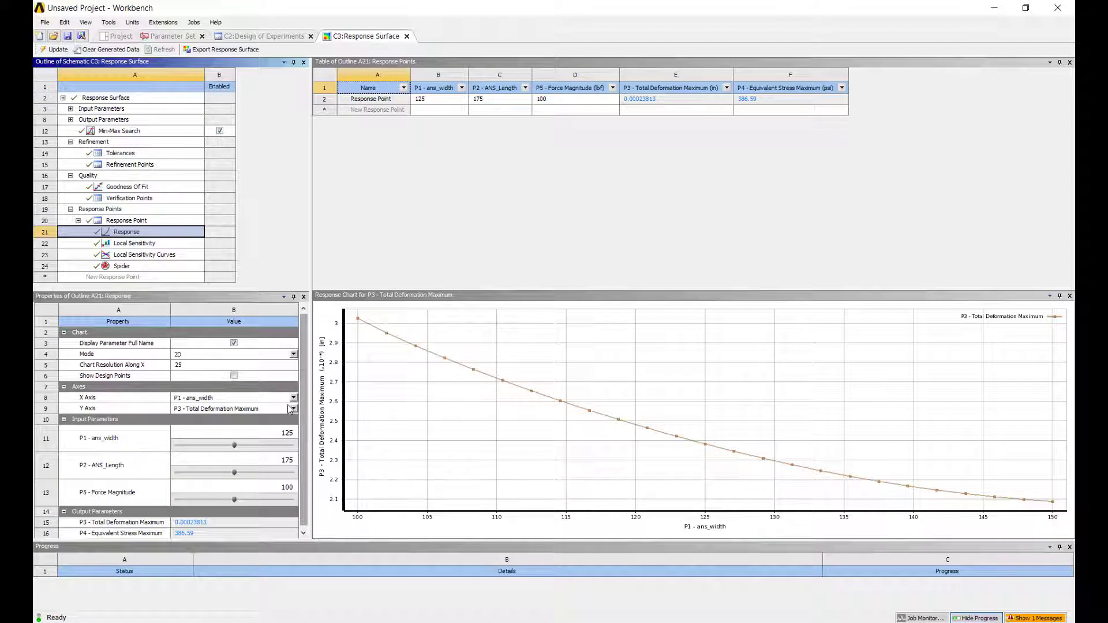
{"action": "left_click", "coordinate": [293, 355]}
{"action": "left_click", "coordinate": [231, 376]}
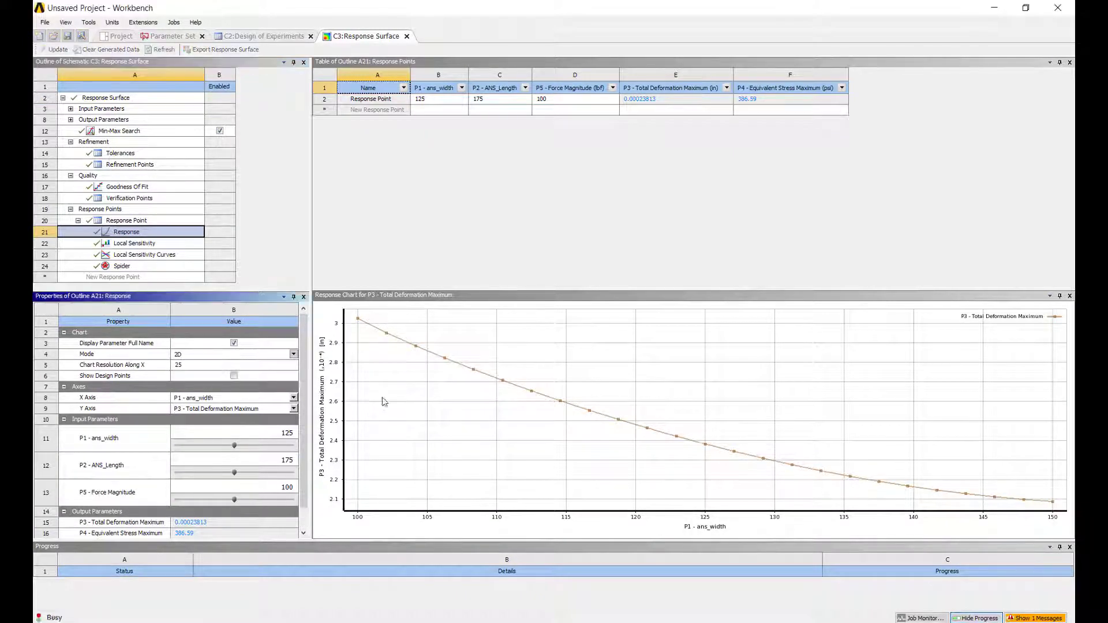
{"action": "mouse_move", "coordinate": [612, 441]}
{"action": "left_mouse_down"}
{"action": "mouse_move", "coordinate": [857, 434]}
{"action": "mouse_move", "coordinate": [688, 415]}
{"action": "mouse_move", "coordinate": [640, 433]}
{"action": "mouse_move", "coordinate": [606, 428]}
{"action": "left_mouse_up"}
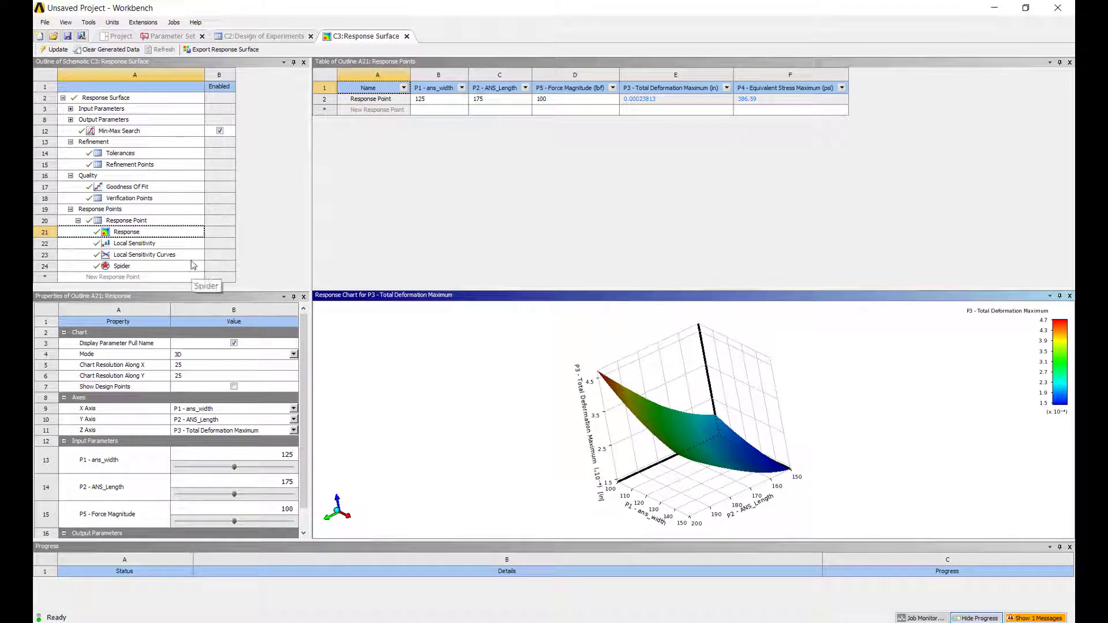
{"action": "left_click", "coordinate": [149, 188]}
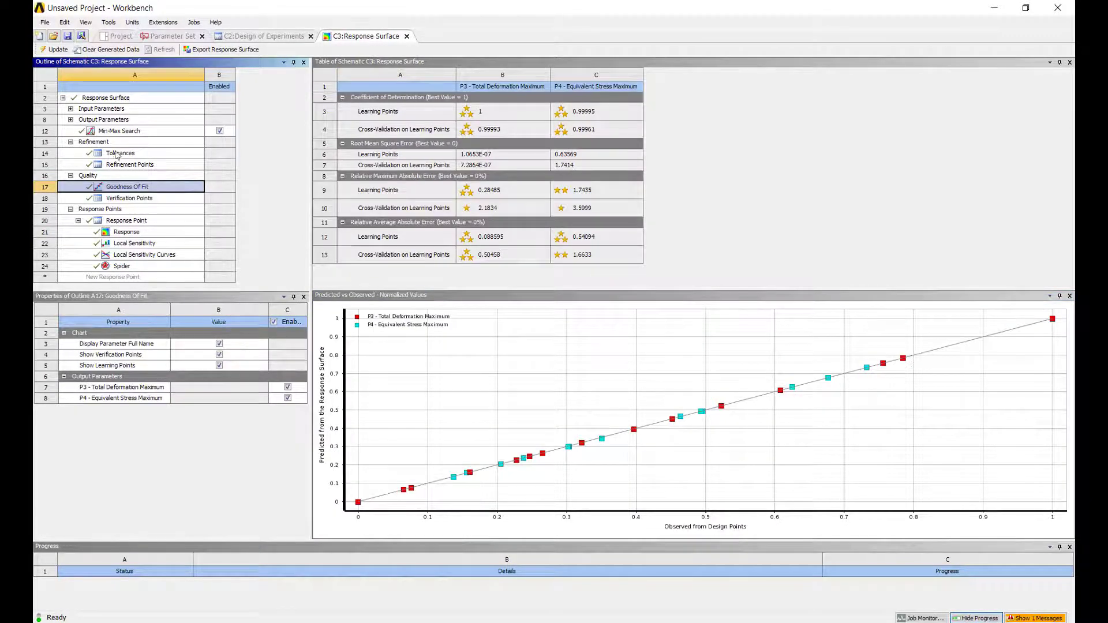
{"action": "left_click", "coordinate": [118, 99]}
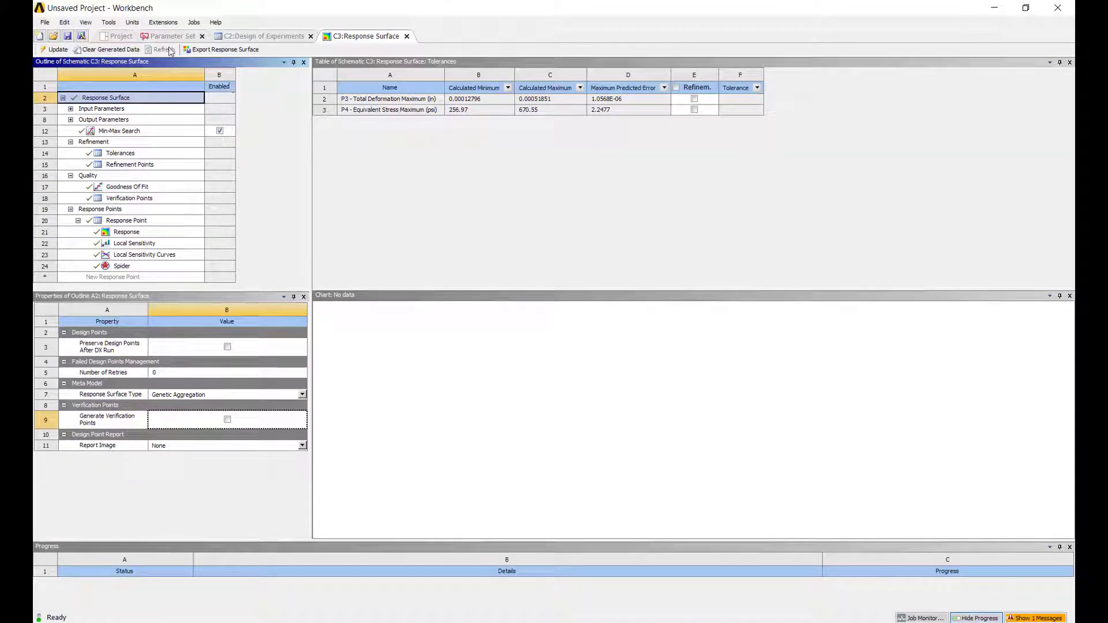
Open Optimization and add P3 Total Deformation Maximum as a Minimize objective.
{"action": "left_click", "coordinate": [120, 37]}
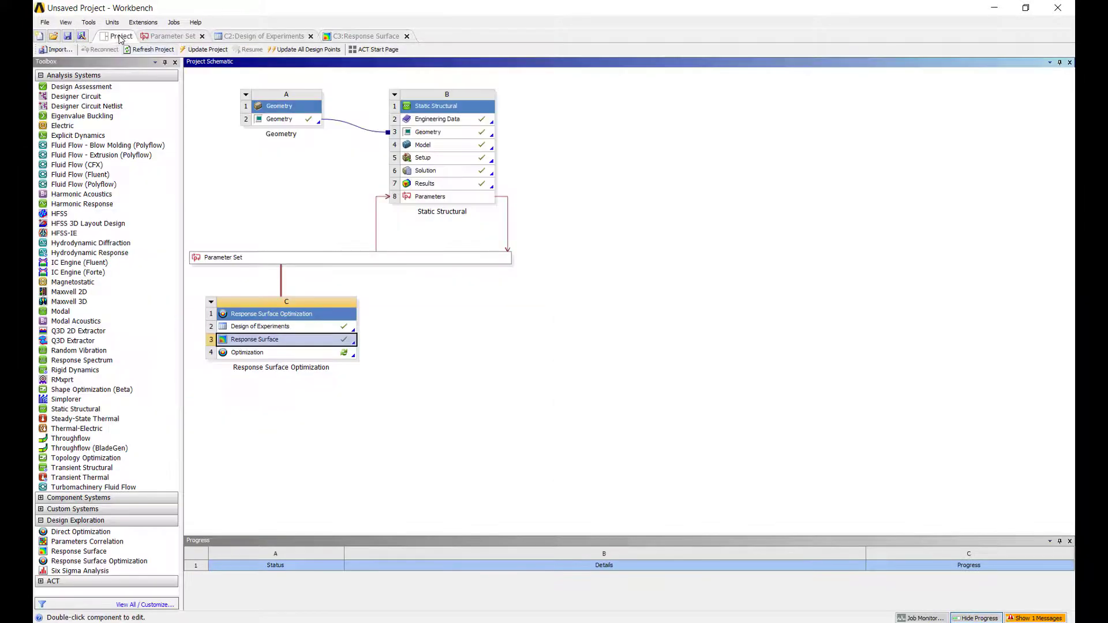
{"action": "double_click", "coordinate": [322, 354]}
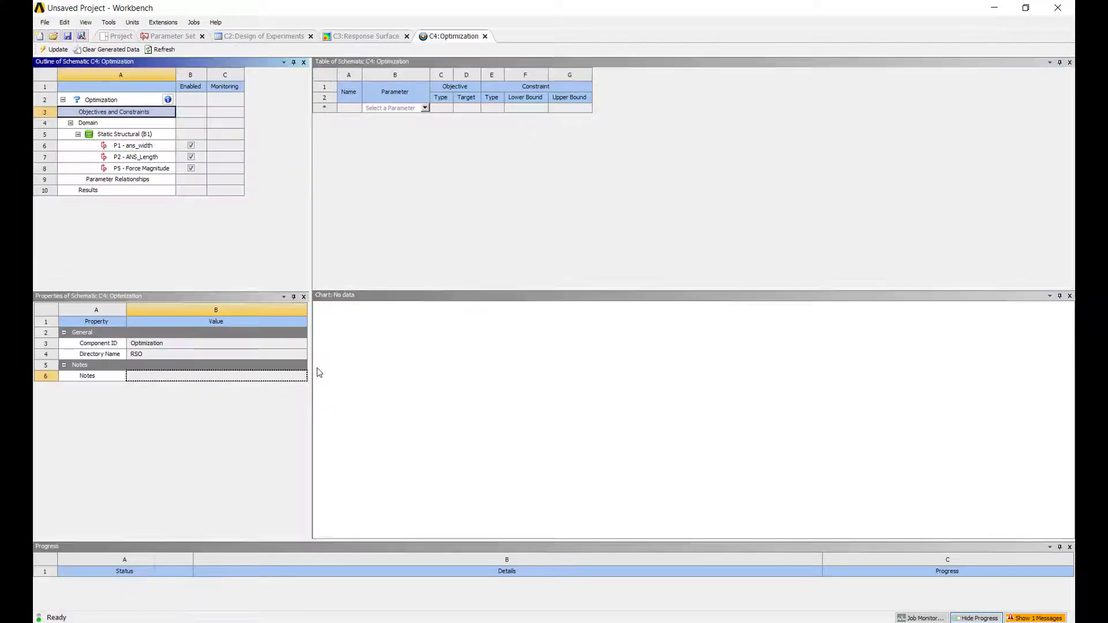
{"action": "left_click", "coordinate": [126, 103]}
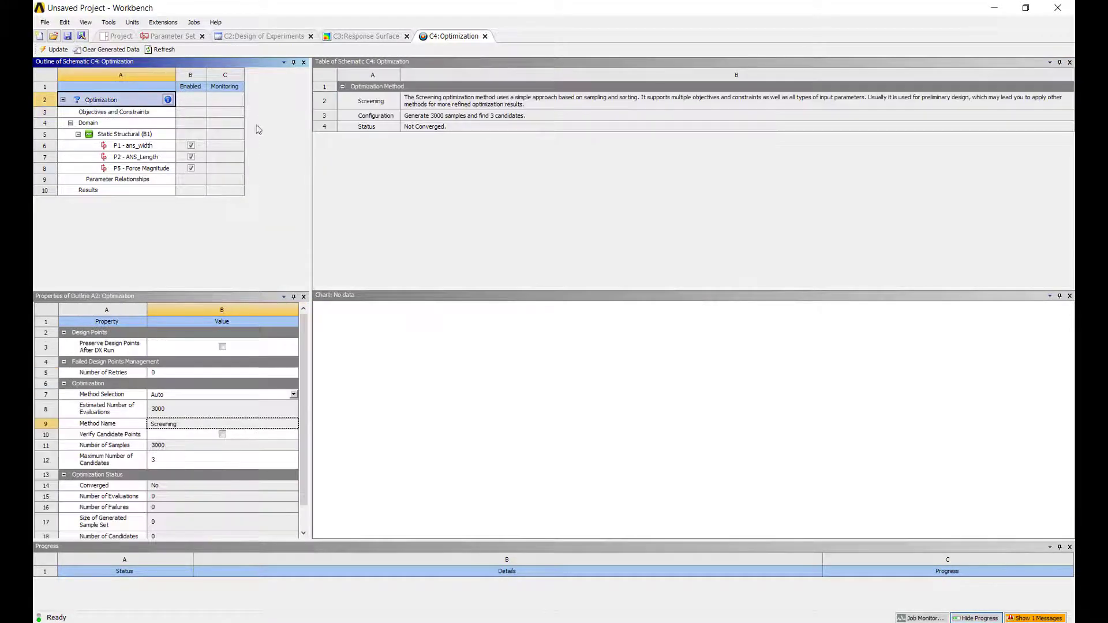
{"action": "left_click", "coordinate": [165, 112]}
{"action": "left_click", "coordinate": [425, 108]}
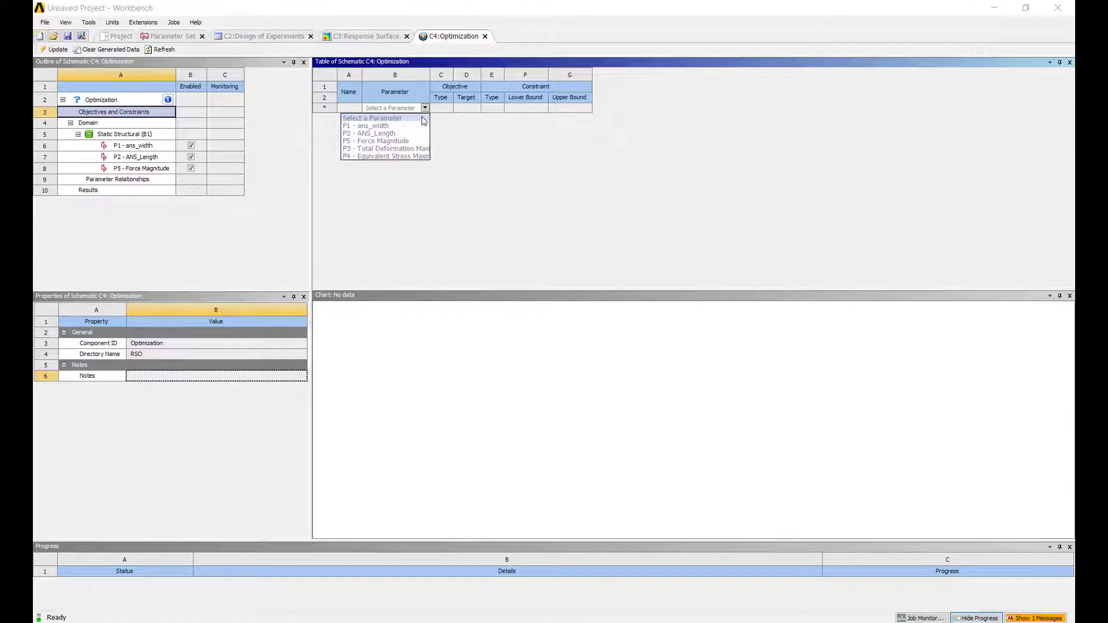
{"action": "left_click", "coordinate": [415, 149]}
{"action": "left_click", "coordinate": [504, 109]}
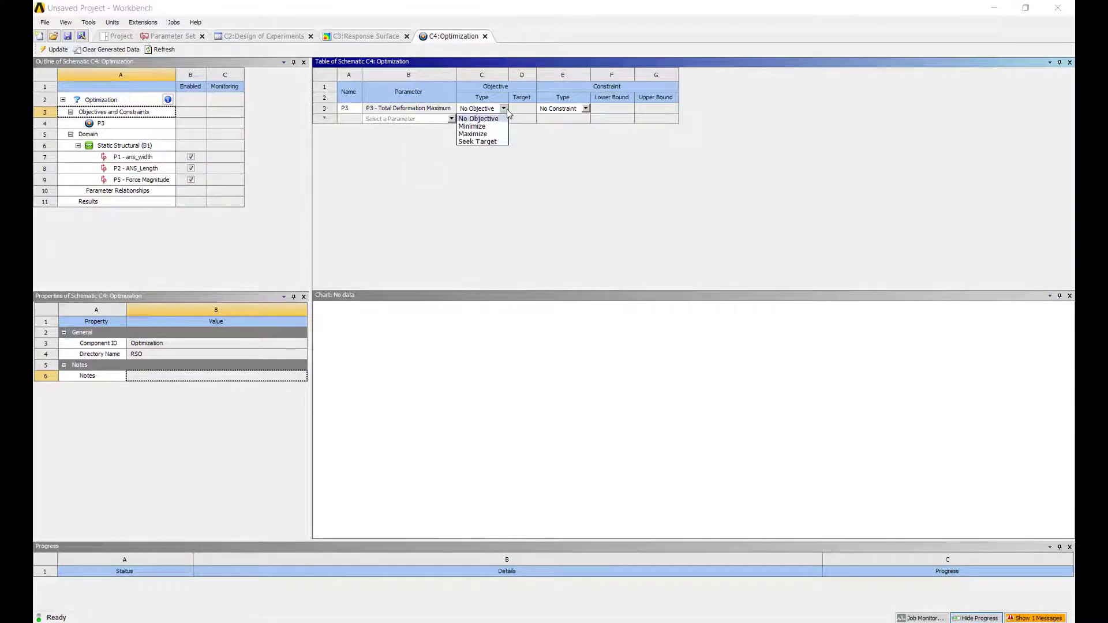
{"action": "left_click", "coordinate": [471, 126]}
Add P2 ANS_Length as a Maximize objective and review the optimization summary.
{"action": "left_click", "coordinate": [465, 119]}
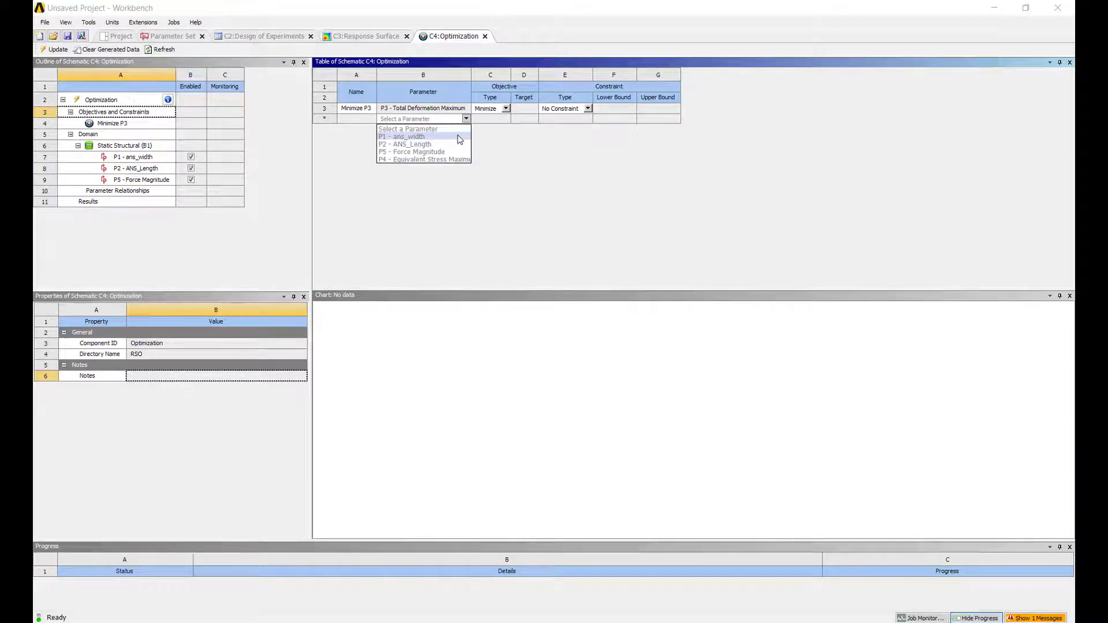
{"action": "left_click", "coordinate": [453, 144]}
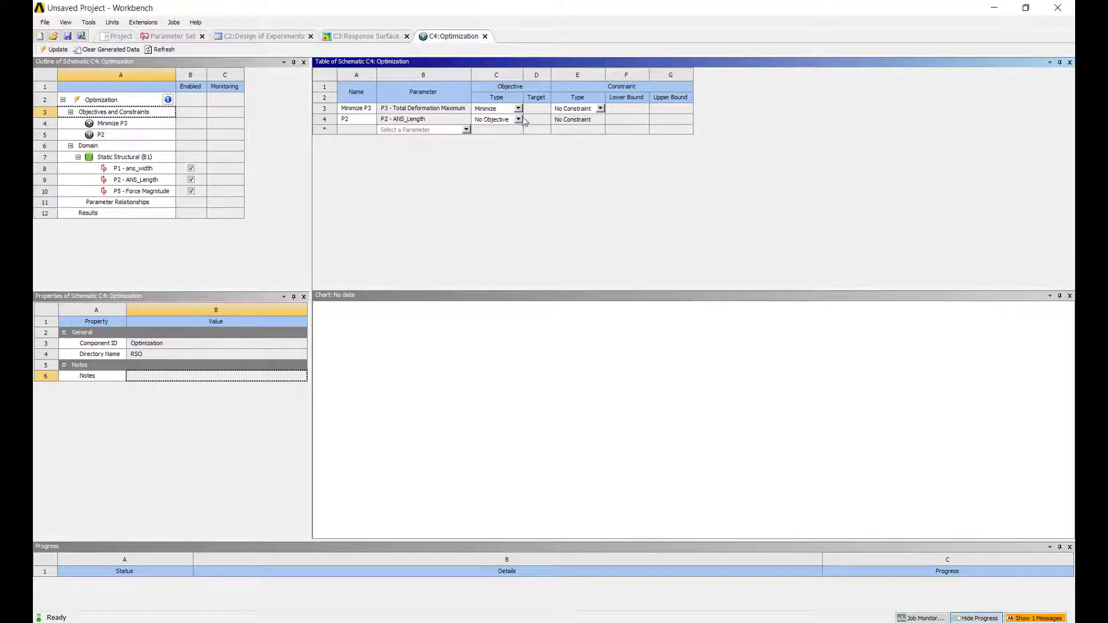
{"action": "left_click", "coordinate": [520, 120]}
{"action": "left_click", "coordinate": [497, 145]}
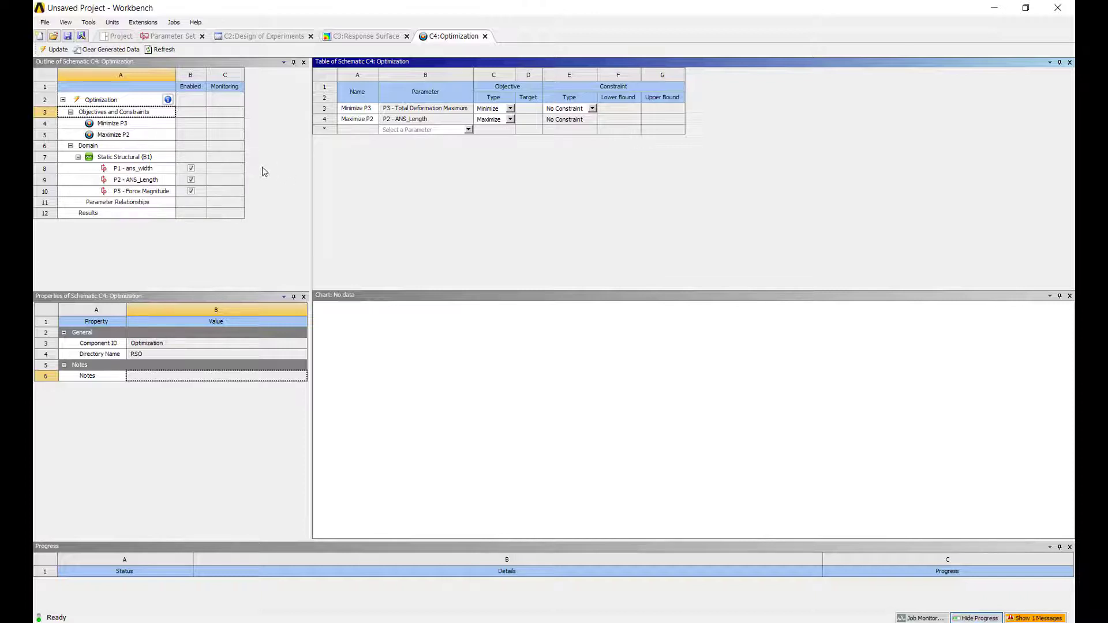
{"action": "left_click", "coordinate": [126, 101]}
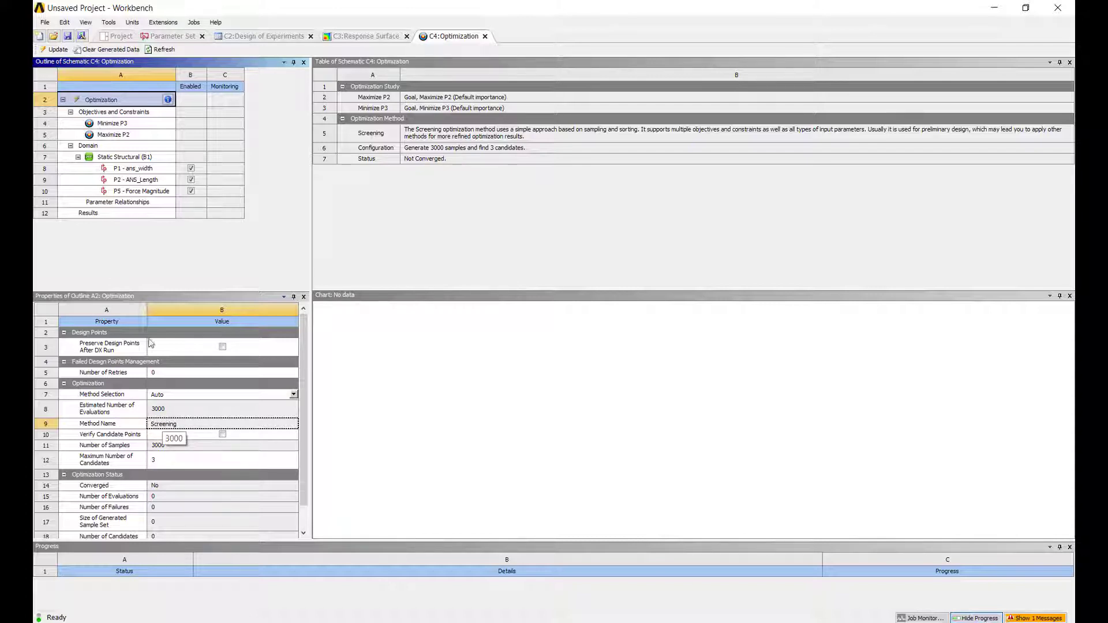
Run the optimization and show the candidate points and deformation-versus-stress tradeoff chart.
{"action": "left_click", "coordinate": [57, 49]}
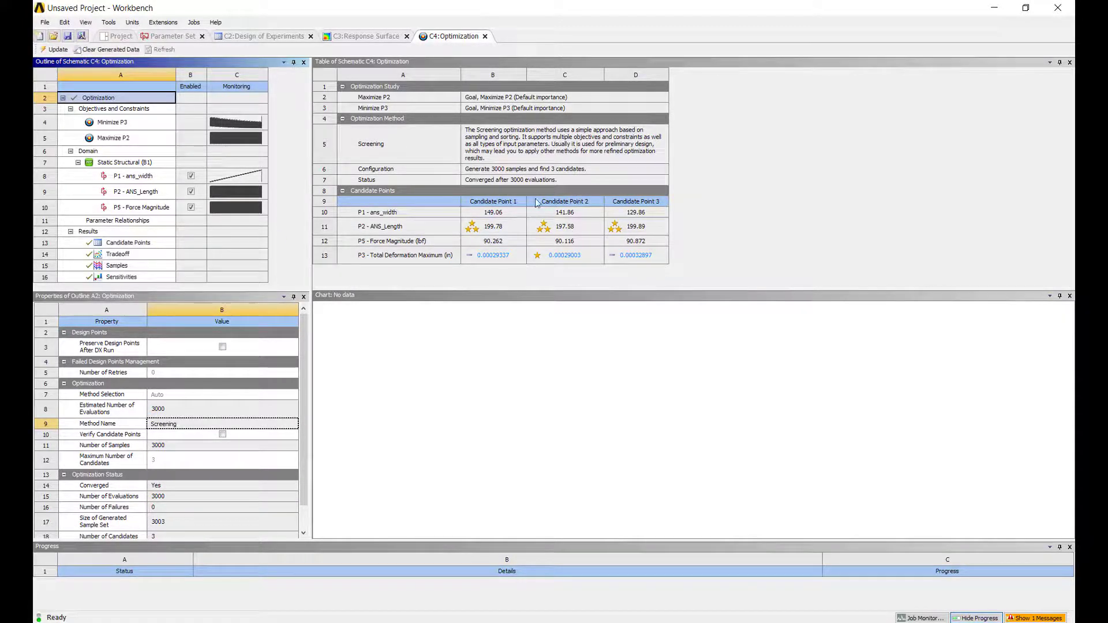
{"action": "left_click", "coordinate": [126, 243]}
{"action": "left_click", "coordinate": [126, 256]}
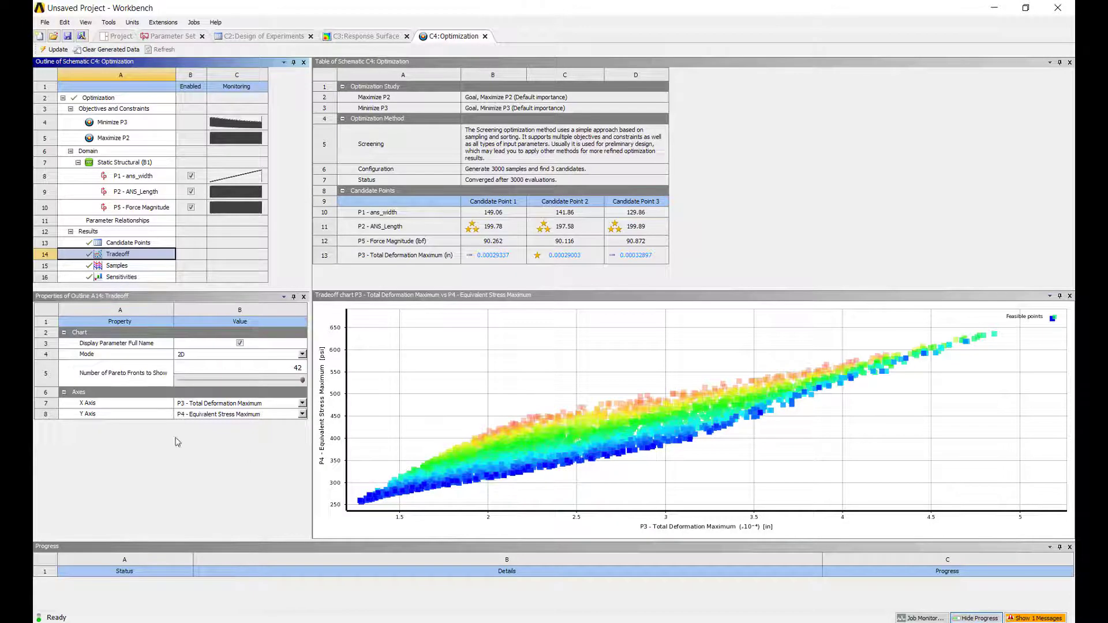
Inspect tradeoff points and insert the width 143.26, stress 349.91 psi point as a design point.
{"action": "left_click", "coordinate": [467, 457]}
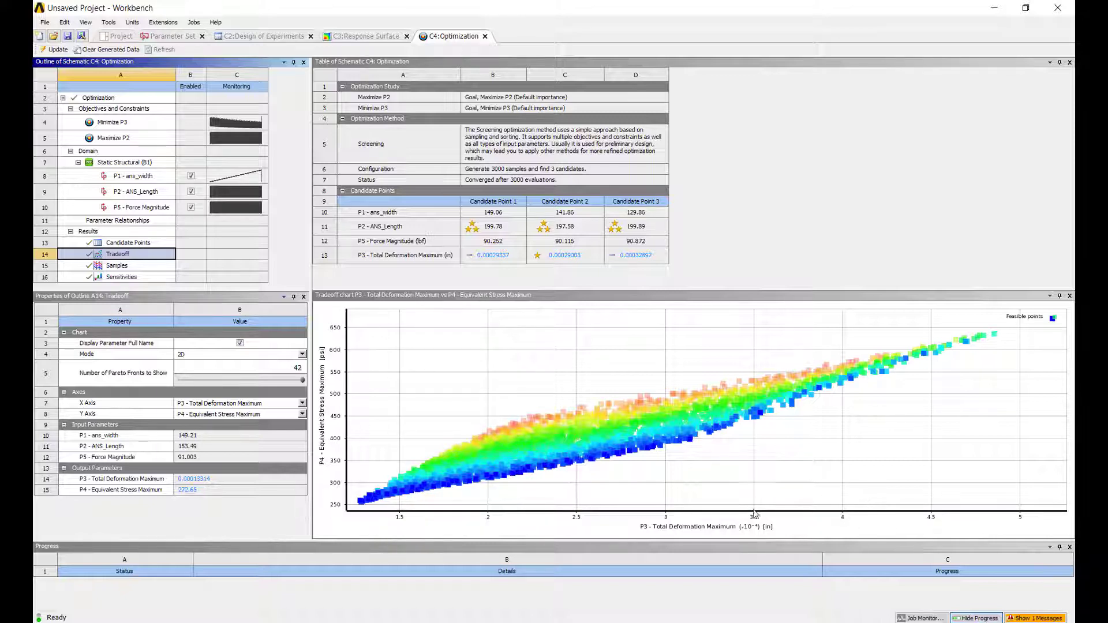
{"action": "left_click", "coordinate": [667, 447]}
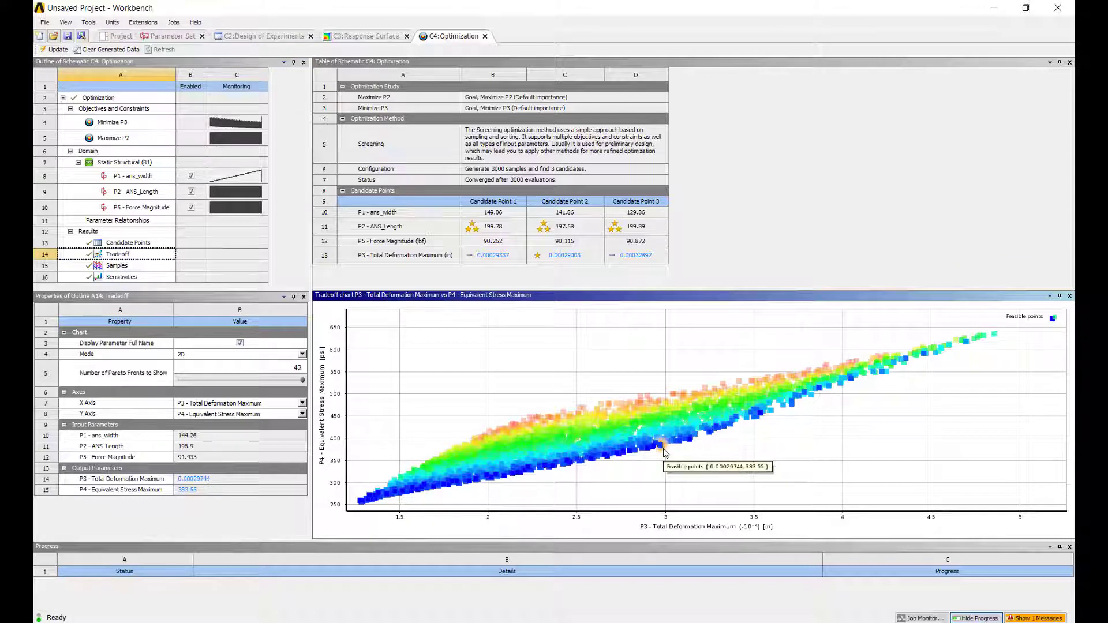
{"action": "left_click", "coordinate": [669, 442]}
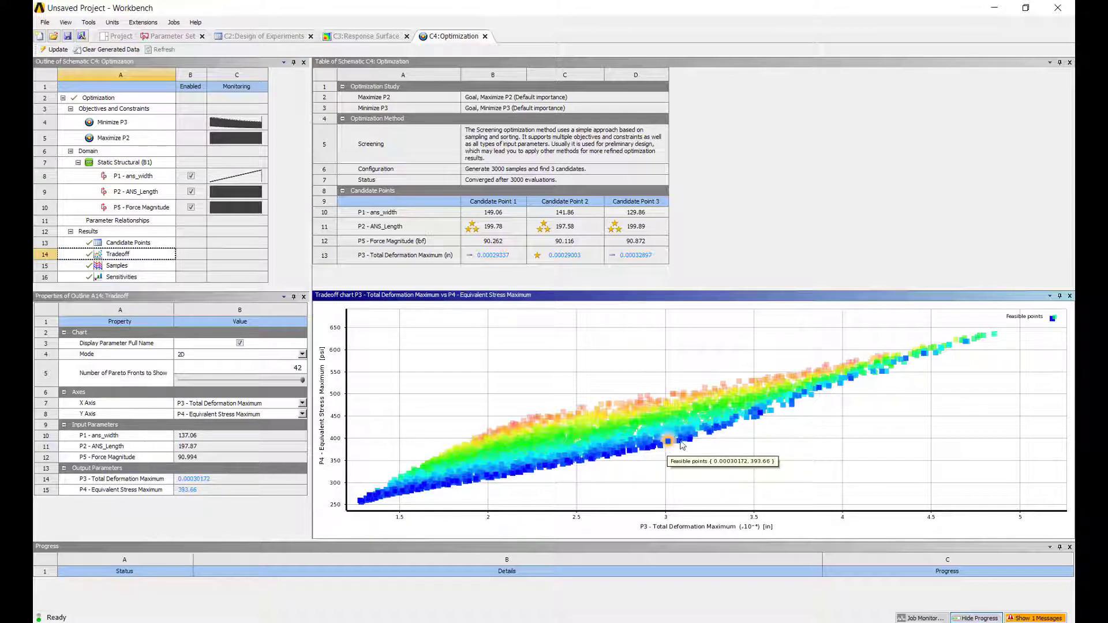
{"action": "left_click", "coordinate": [546, 442]}
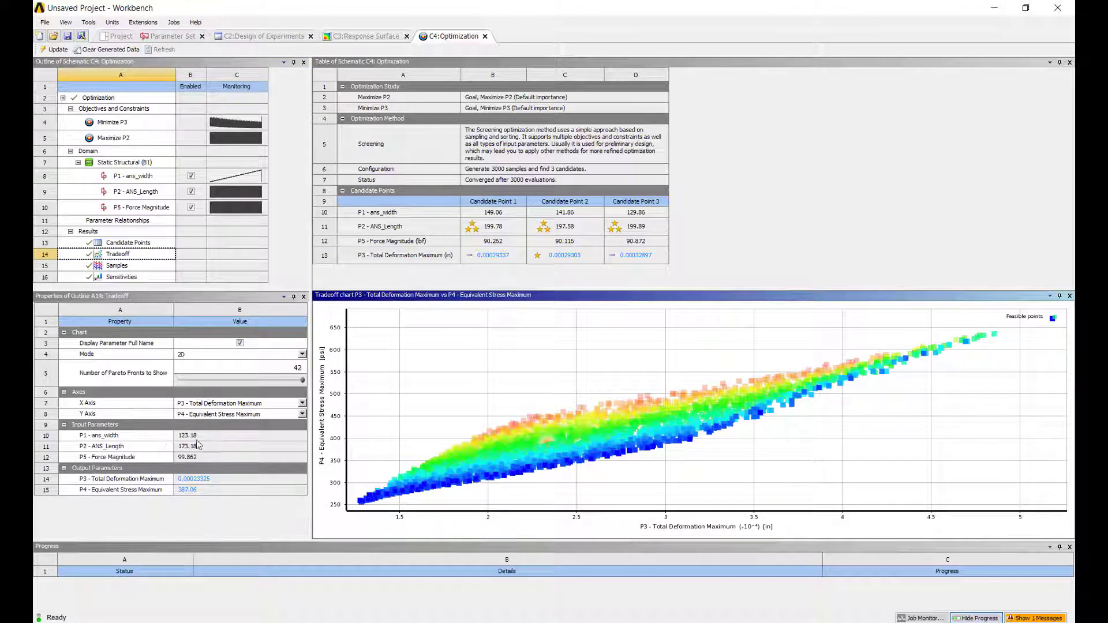
{"action": "left_click", "coordinate": [616, 435]}
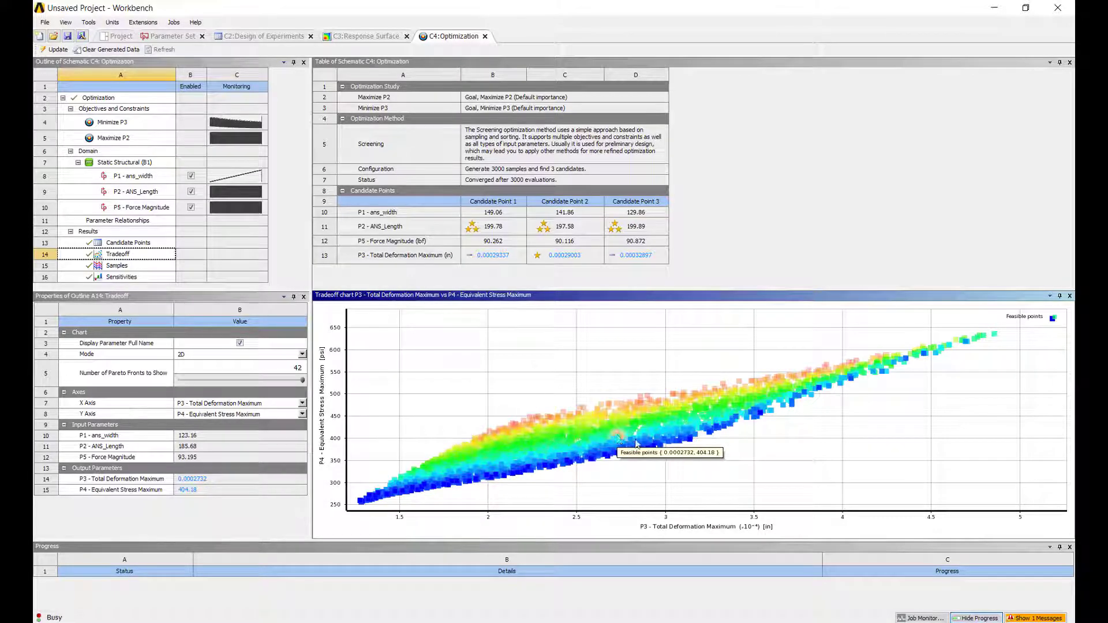
{"action": "left_click", "coordinate": [671, 436]}
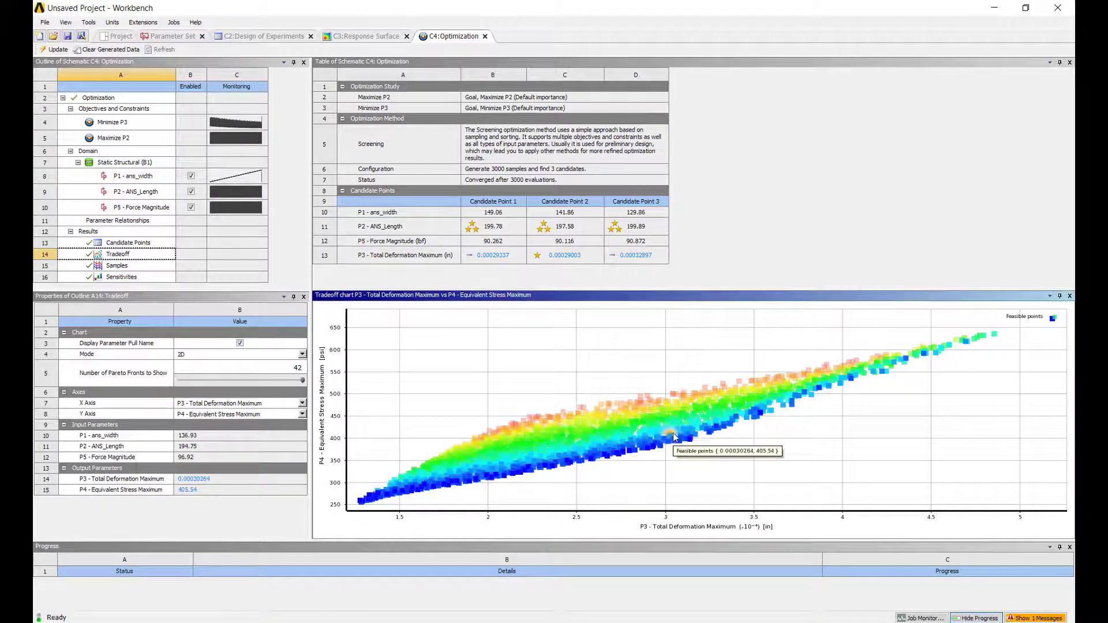
{"action": "left_click", "coordinate": [584, 462]}
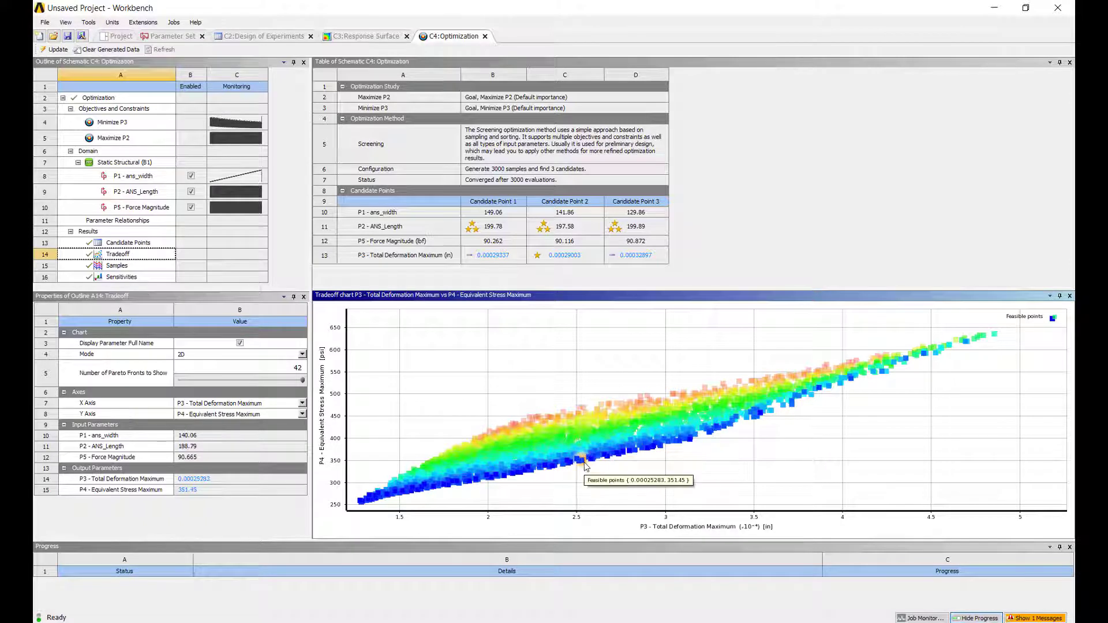
{"action": "left_click", "coordinate": [583, 462]}
{"action": "right_click", "coordinate": [583, 464]}
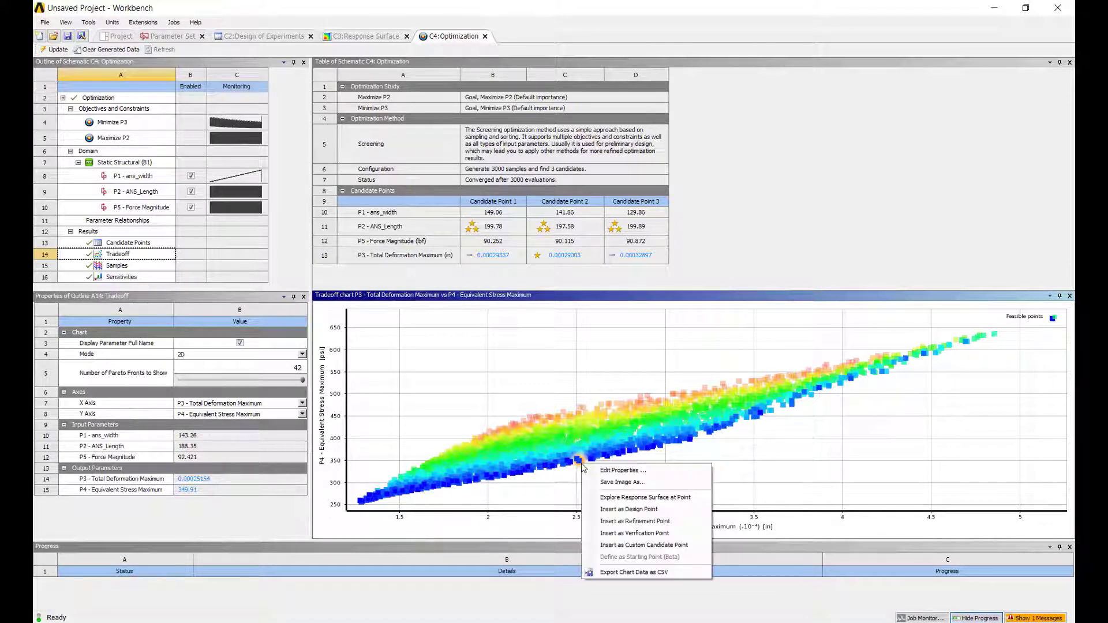
{"action": "left_click", "coordinate": [617, 509]}
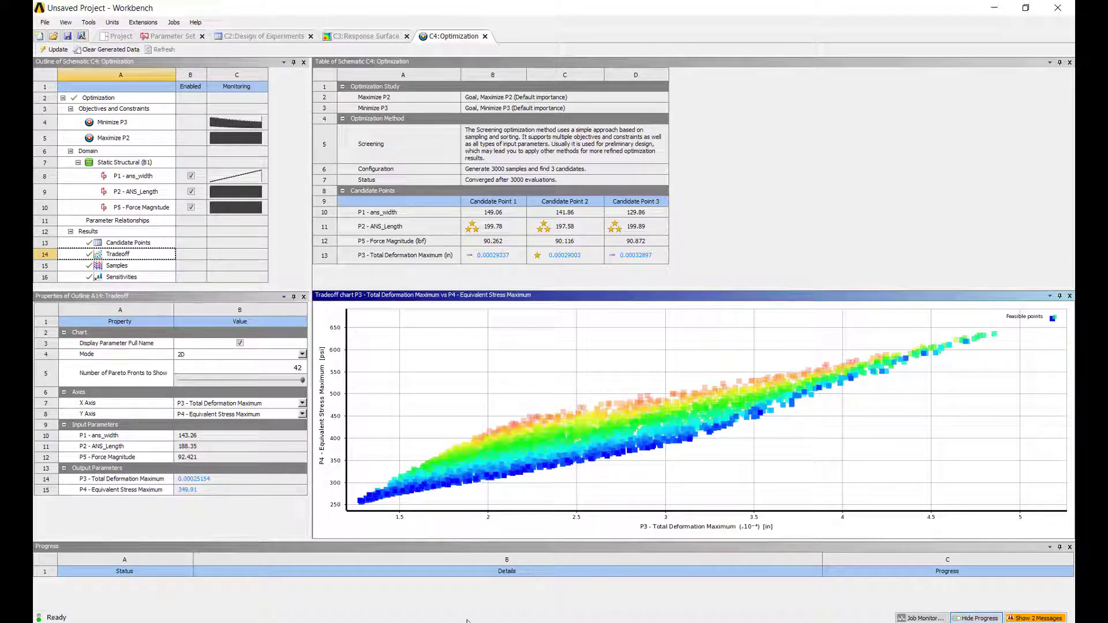
{"action": "left_click", "coordinate": [558, 440]}
{"action": "left_click", "coordinate": [387, 495]}
Review the Sensitivities bar chart showing each parameter's influence on the results.
{"action": "left_click", "coordinate": [127, 277]}
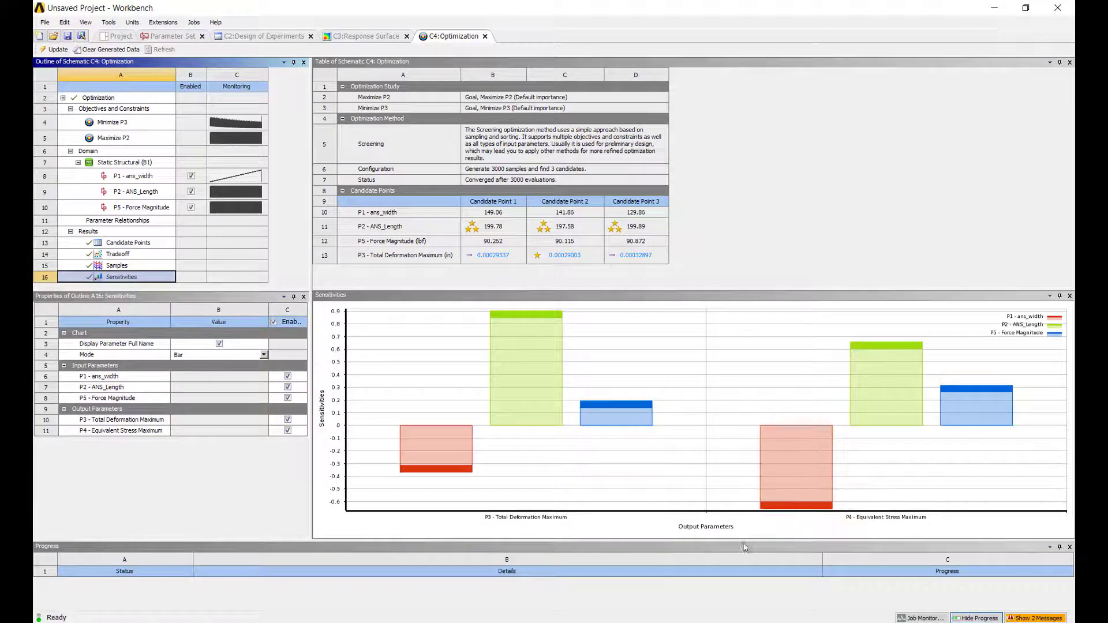
{"action": "mouse_move", "coordinate": [507, 352]}
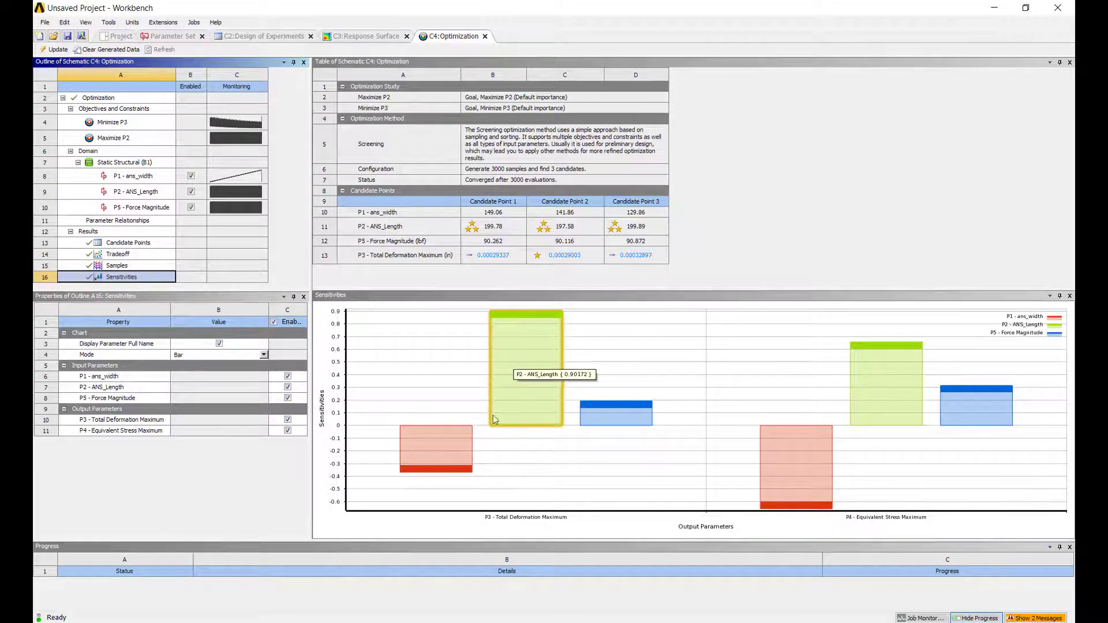
{"action": "mouse_move", "coordinate": [442, 441]}
{"action": "mouse_move", "coordinate": [581, 418]}
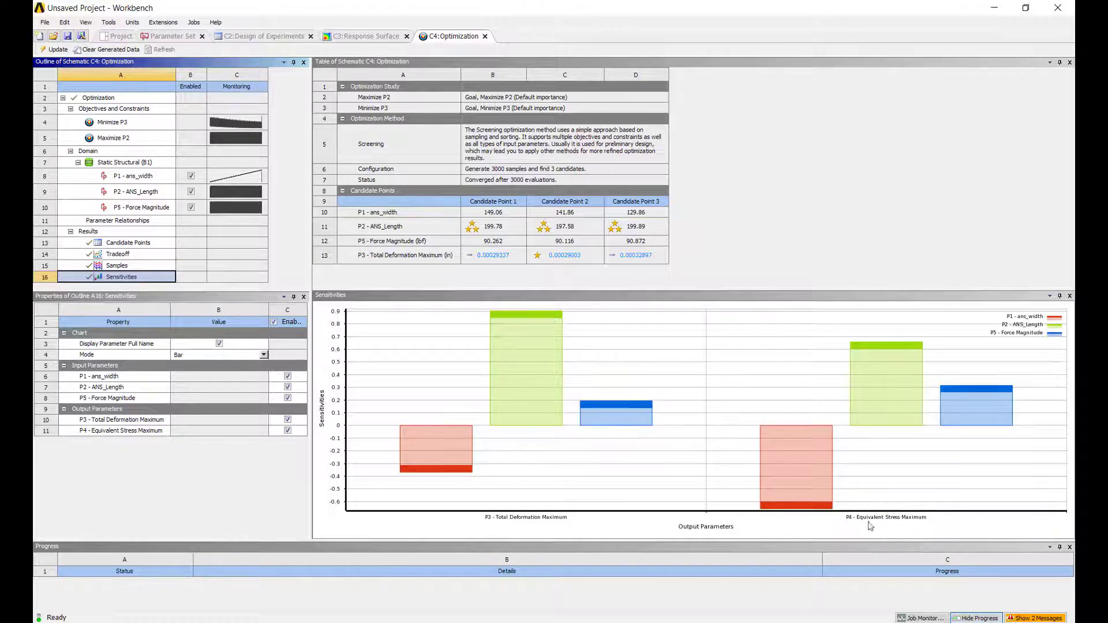
{"action": "mouse_move", "coordinate": [978, 410]}
{"action": "mouse_move", "coordinate": [886, 378]}
Filter the Samples chart to P2 above 186.87, P3 below 4.5014 and P5 above 100.29.
{"action": "left_click", "coordinate": [128, 266]}
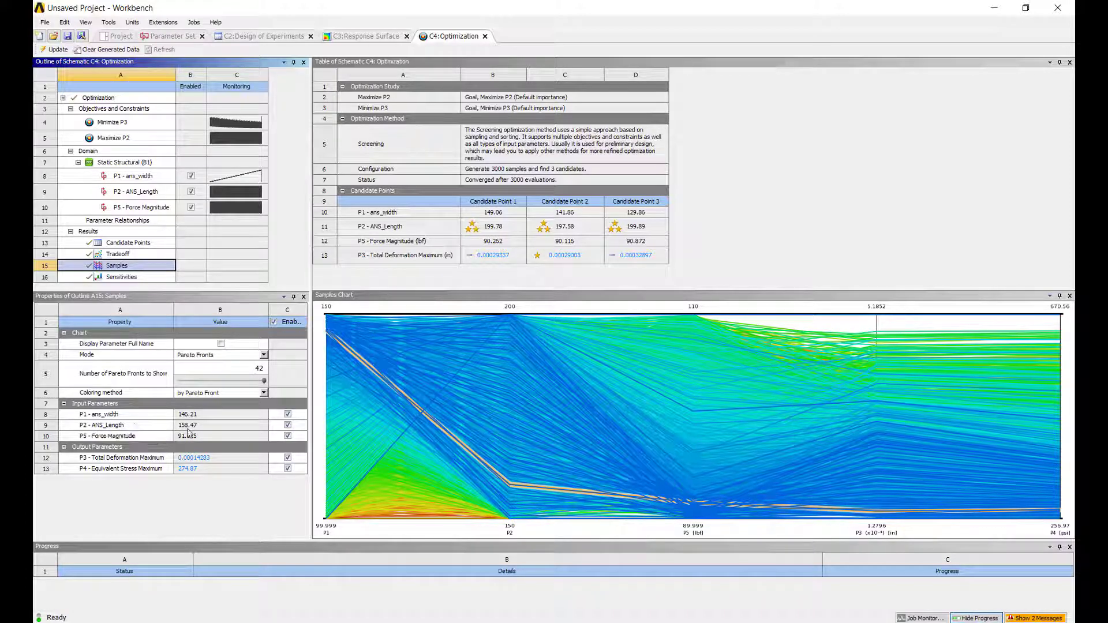
{"action": "left_click", "coordinate": [517, 513]}
{"action": "left_click_drag", "start_coordinate": [509, 518], "coordinate": [507, 359]}
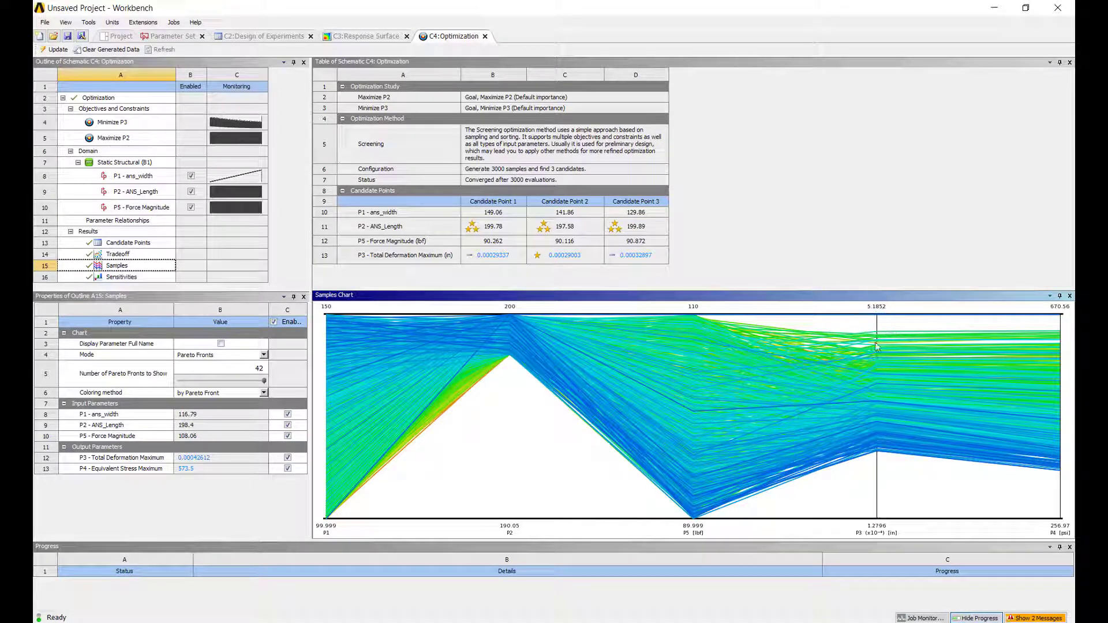
{"action": "left_click_drag", "start_coordinate": [876, 315], "coordinate": [878, 411]}
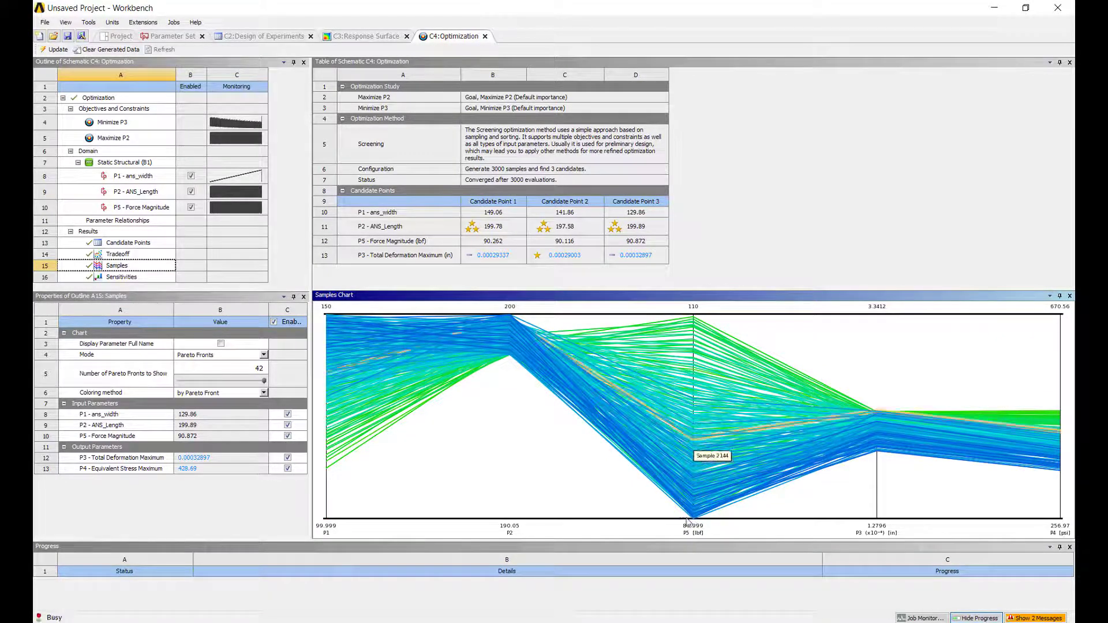
{"action": "left_click_drag", "start_coordinate": [686, 519], "coordinate": [705, 350]}
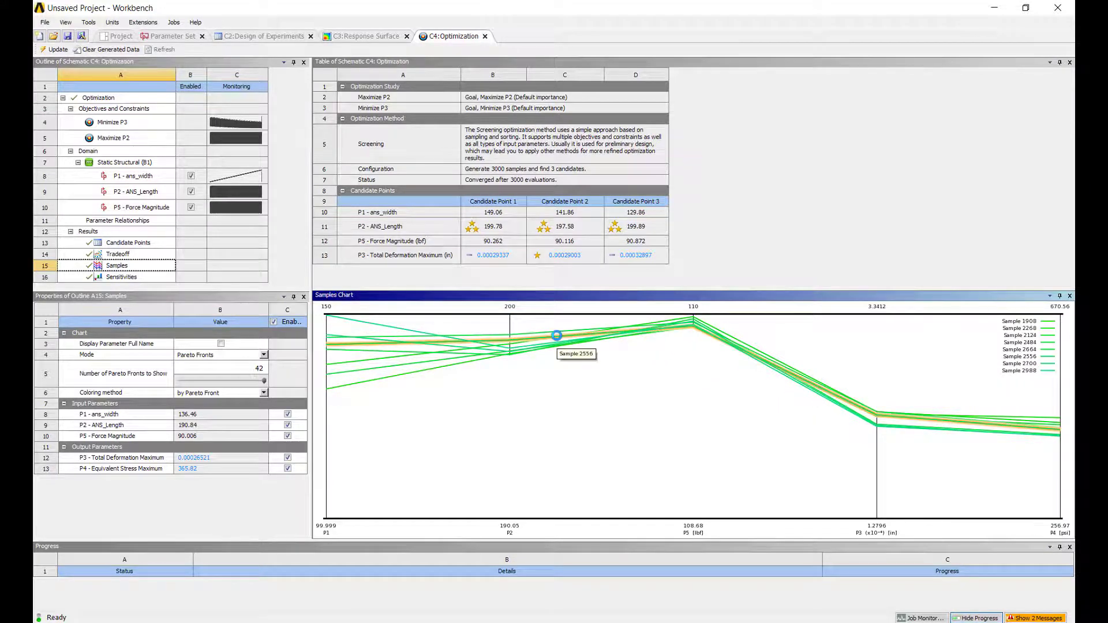
Insert the sample with P1 142.59 and P2 193.67 as a design point, then show the Design of Experiments.
{"action": "right_click", "coordinate": [808, 385]}
{"action": "left_click", "coordinate": [847, 430]}
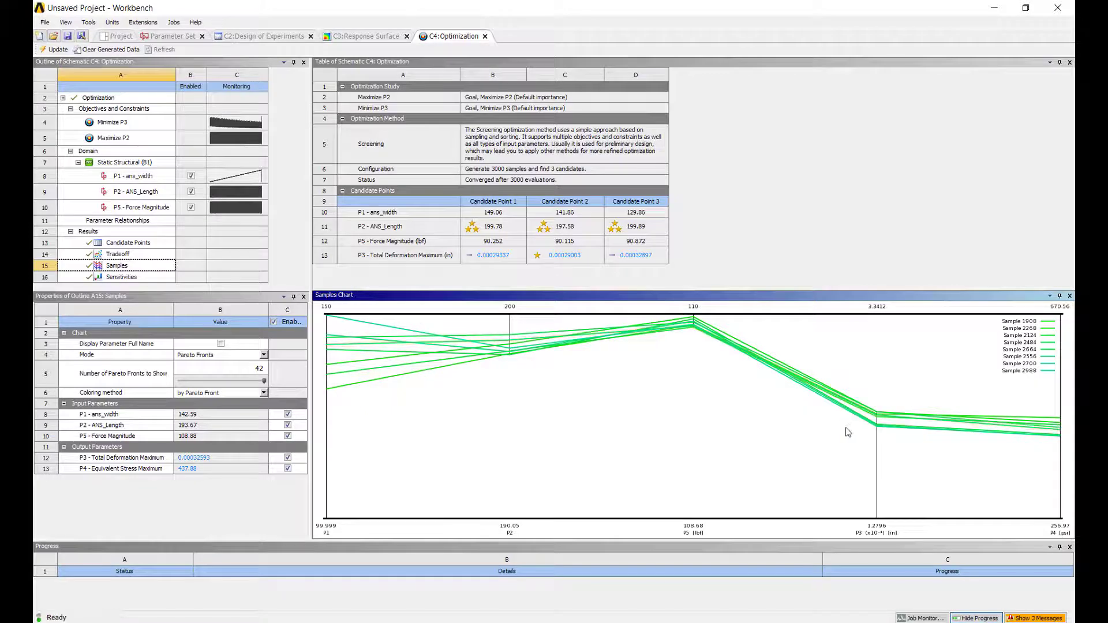
{"action": "left_click", "coordinate": [297, 39]}
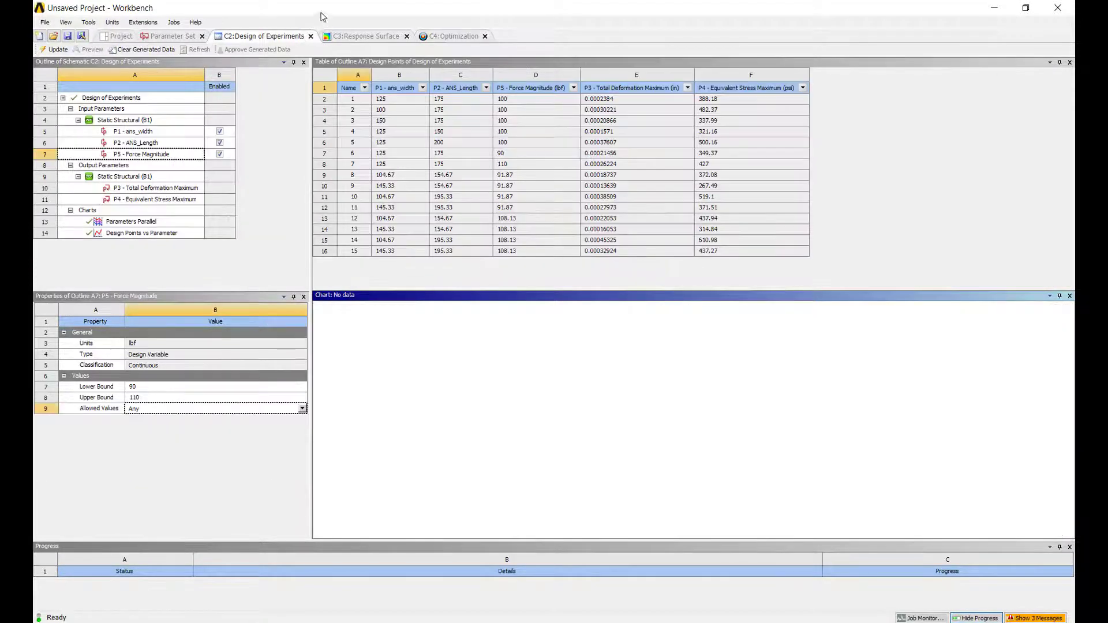
Restore Workbench beside the Creo model and show the Parameter Set.
{"action": "left_click", "coordinate": [1025, 7]}
{"action": "left_click_drag", "start_coordinate": [786, 23], "coordinate": [926, 17]}
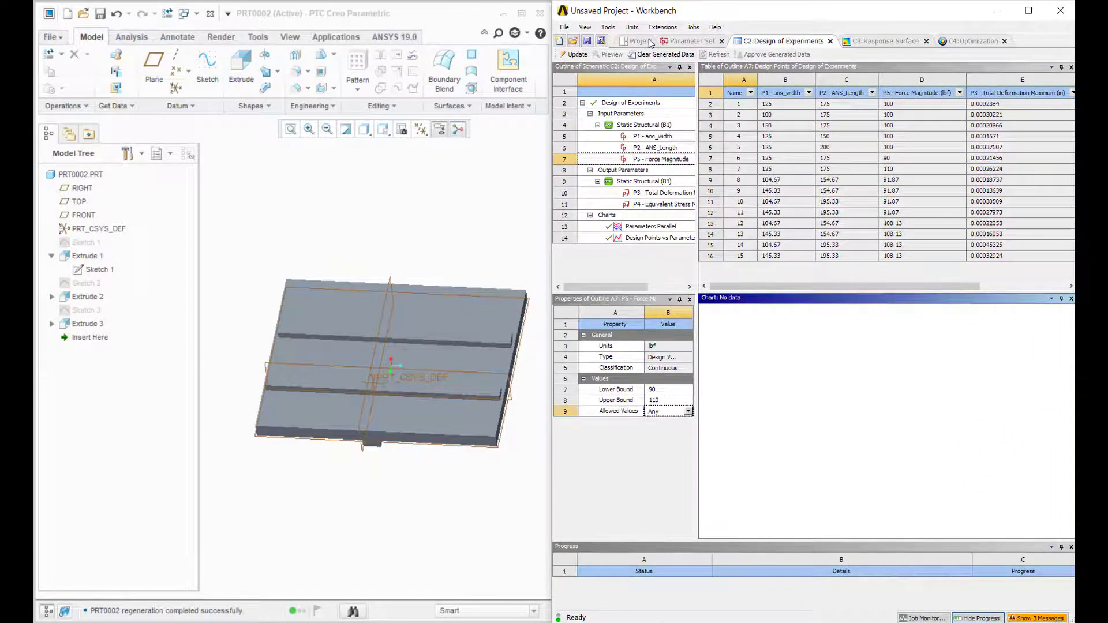
{"action": "left_click", "coordinate": [693, 42]}
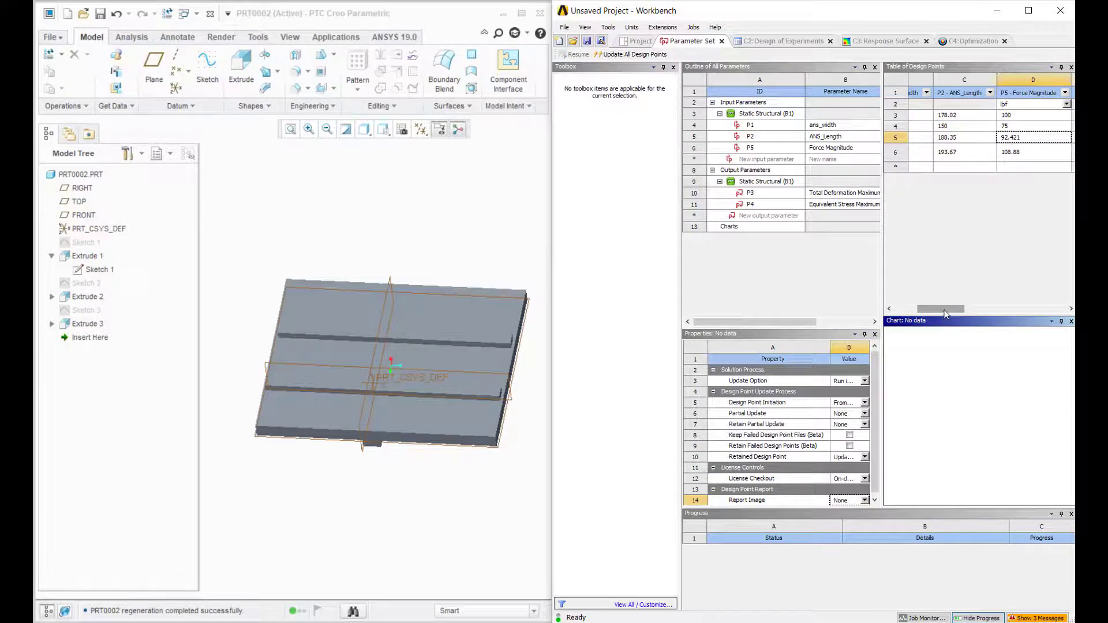
{"action": "left_click_drag", "start_coordinate": [947, 314], "coordinate": [920, 313]}
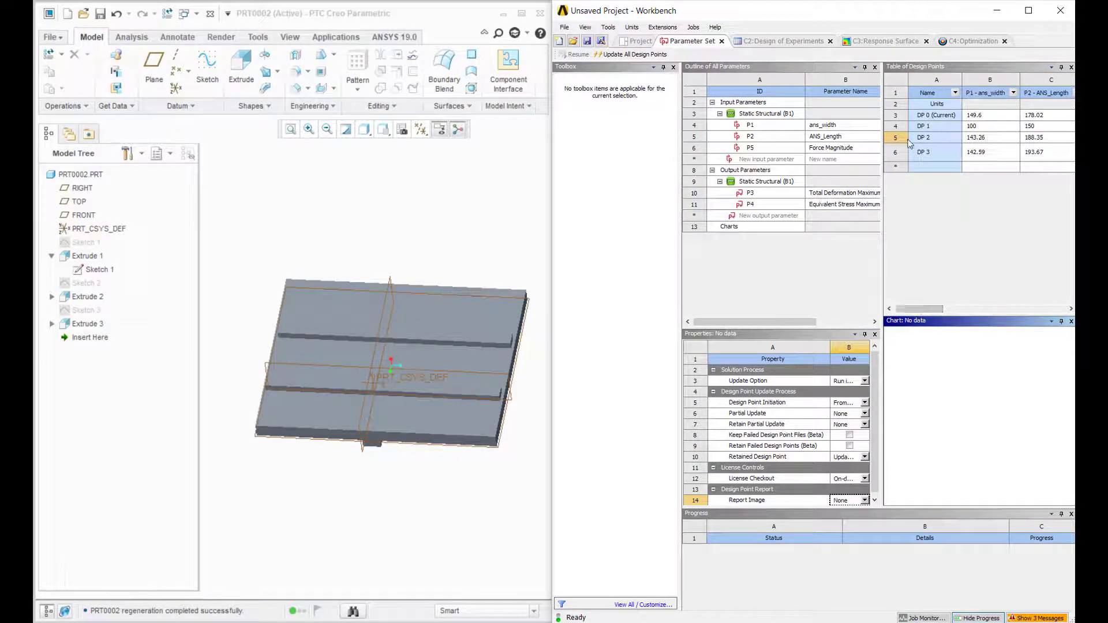
Update design point DP 3 (142.59, 193.67) and view the regenerated plate edge-on.
{"action": "left_click", "coordinate": [925, 142]}
{"action": "right_click", "coordinate": [925, 142]}
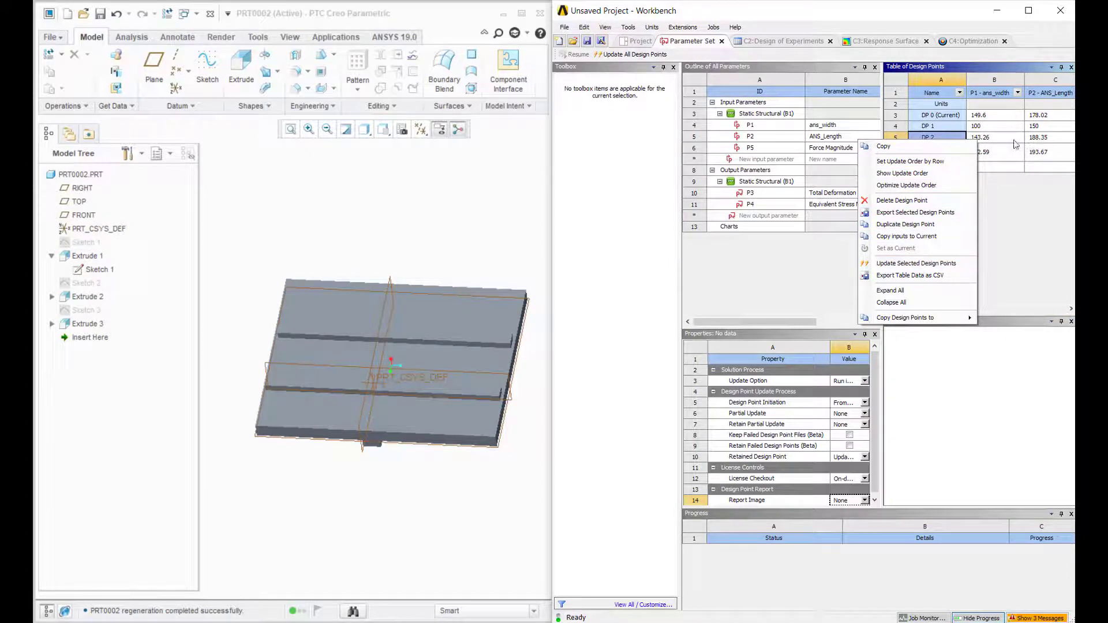
{"action": "left_click", "coordinate": [1002, 118]}
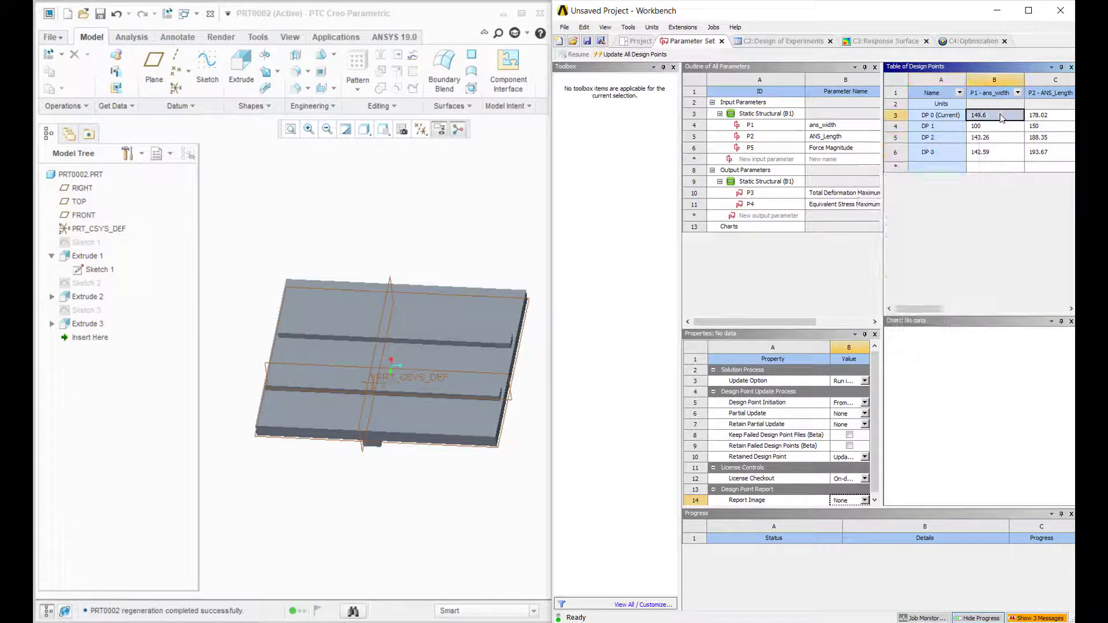
{"action": "left_click", "coordinate": [975, 153]}
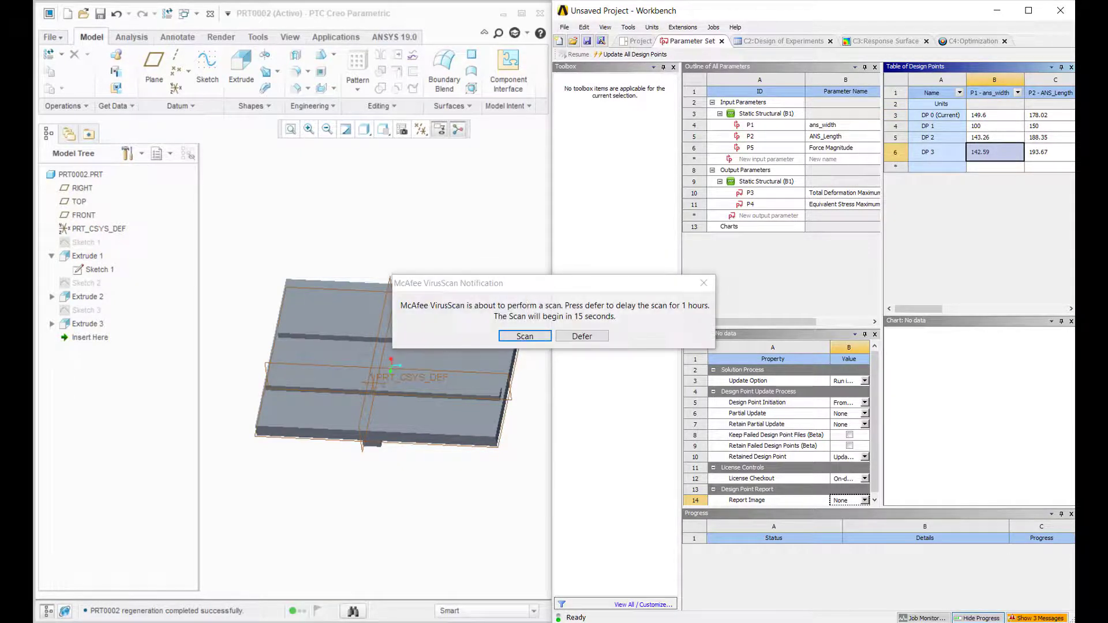
{"action": "left_click", "coordinate": [579, 336]}
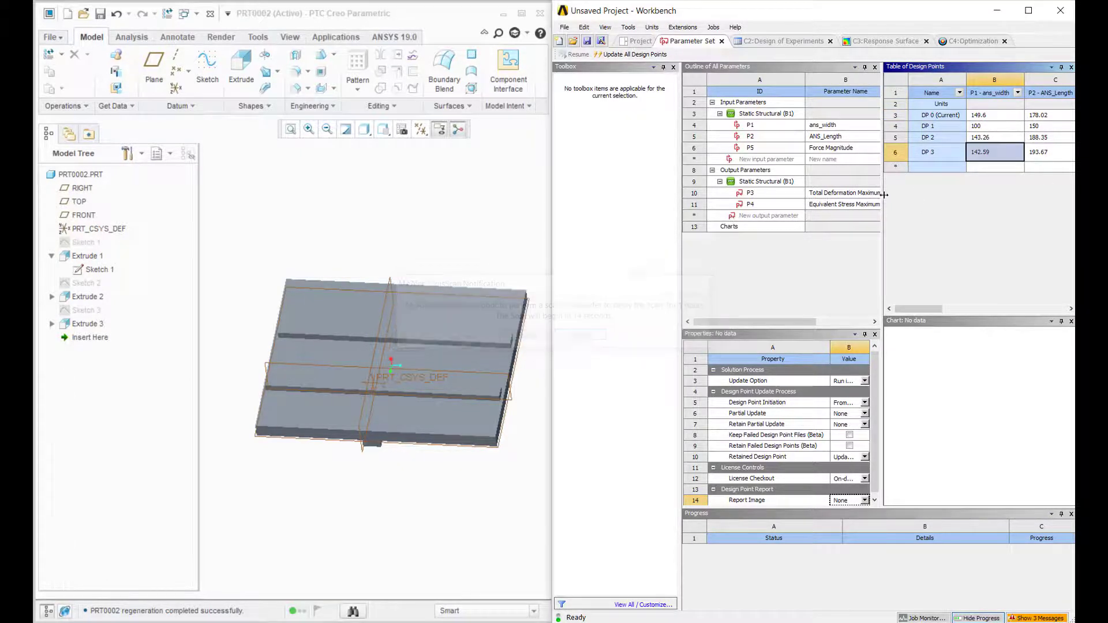
{"action": "right_click", "coordinate": [924, 155]}
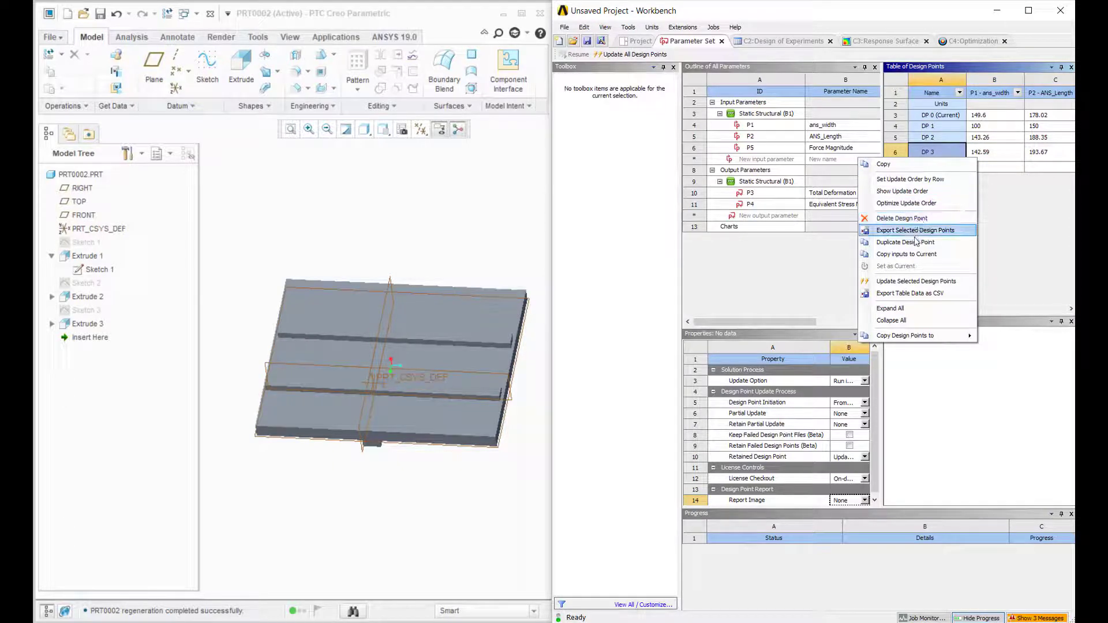
{"action": "left_click", "coordinate": [916, 281]}
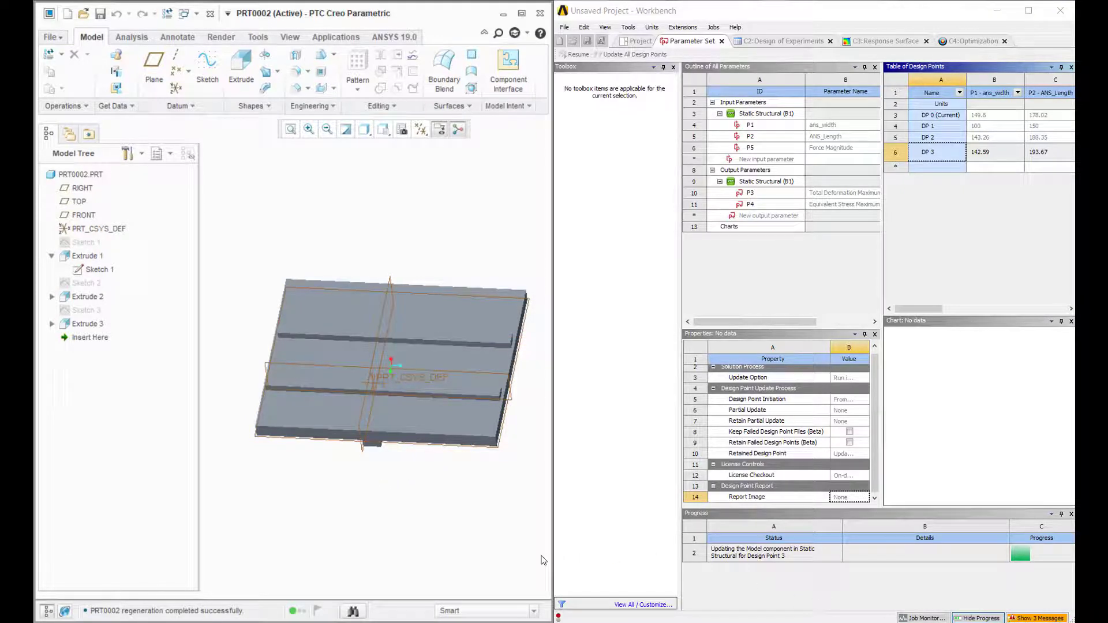
{"action": "middle_click_drag", "start_coordinate": [413, 462], "coordinate": [334, 366]}
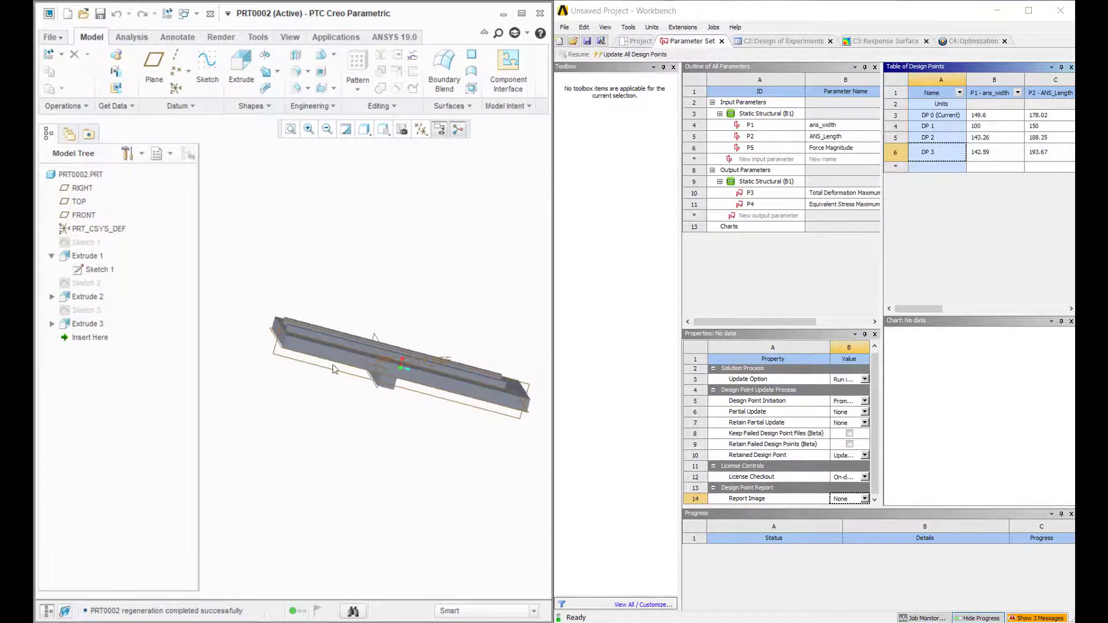
Maximize Creo and show Sketch 1's dimensions, now 193.67 by 142.59.
{"action": "double_click", "coordinate": [262, 17]}
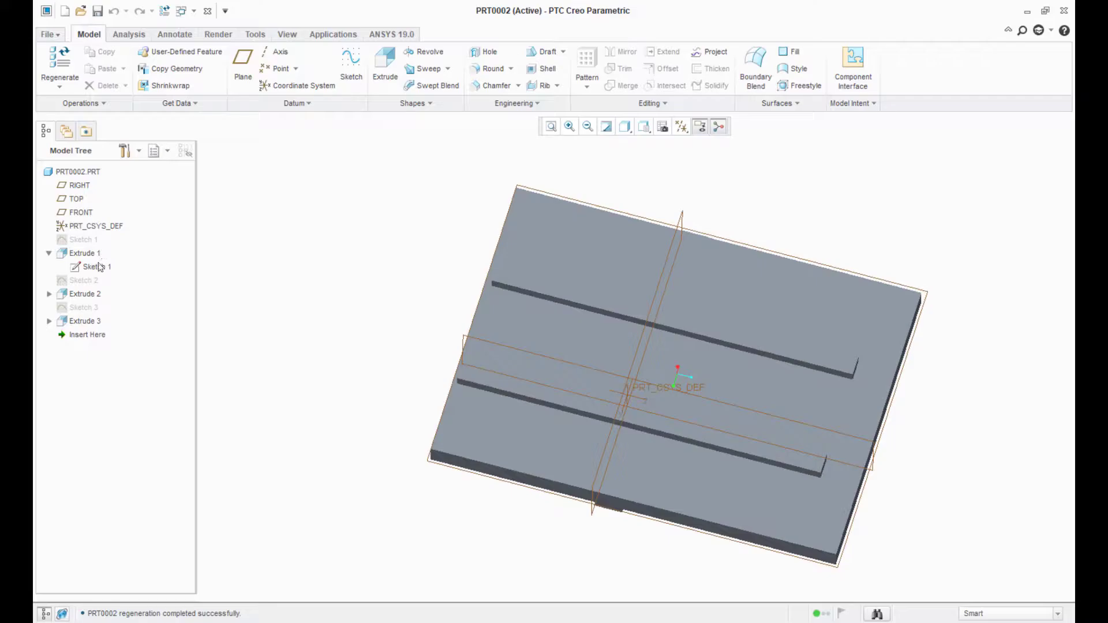
{"action": "left_click", "coordinate": [94, 267]}
{"action": "left_click", "coordinate": [126, 291]}
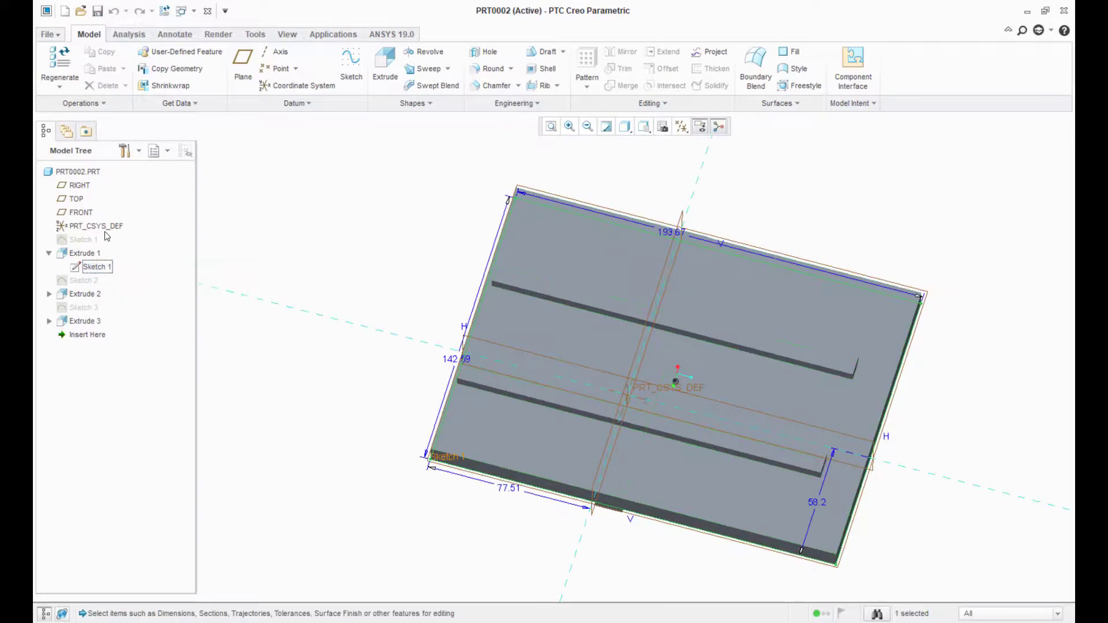